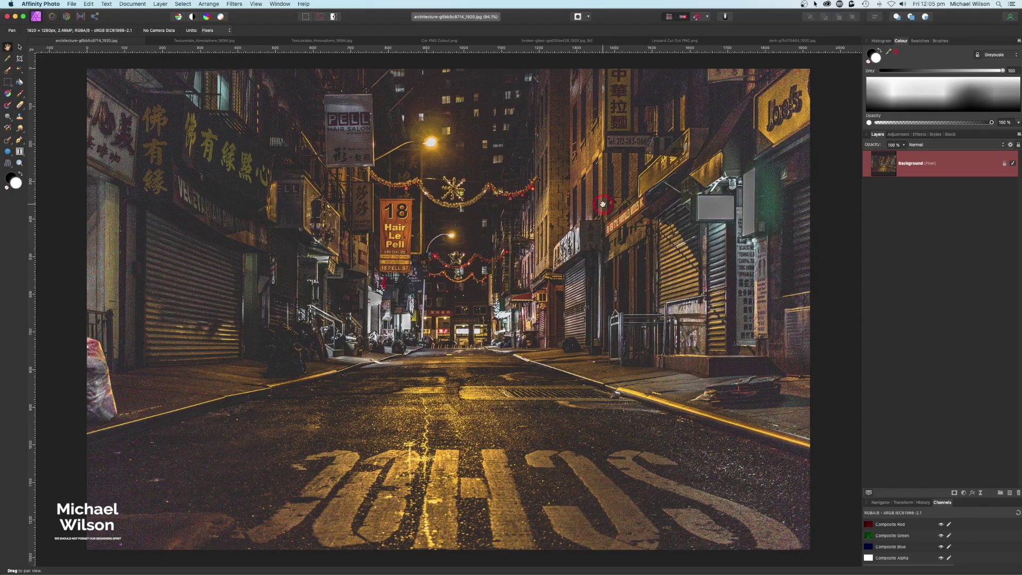
# Add a new pixel layer above the street photo and set its blend mode to Soft Light.
pyautogui.press('super+minus')
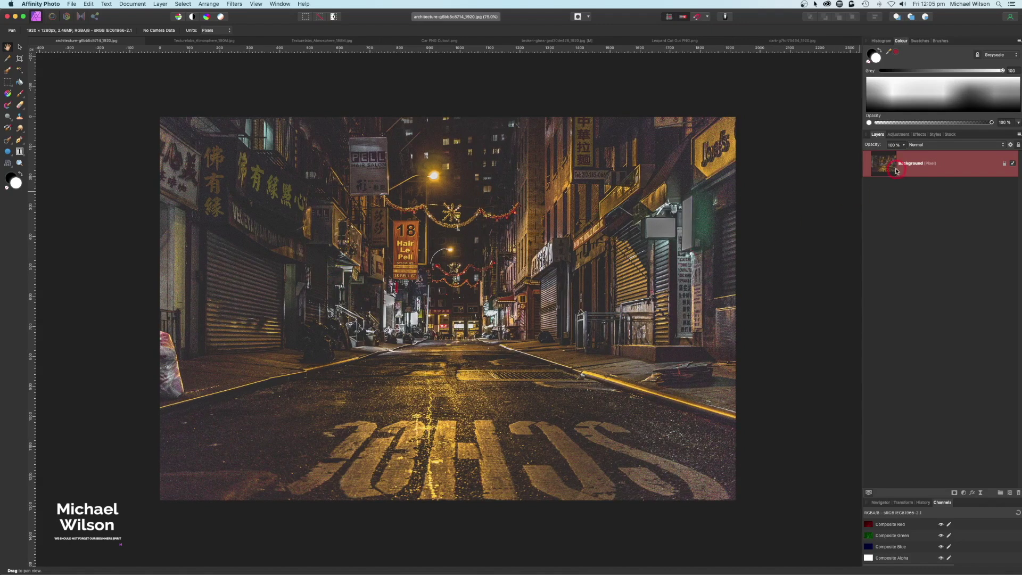
pyautogui.click(1010, 495)
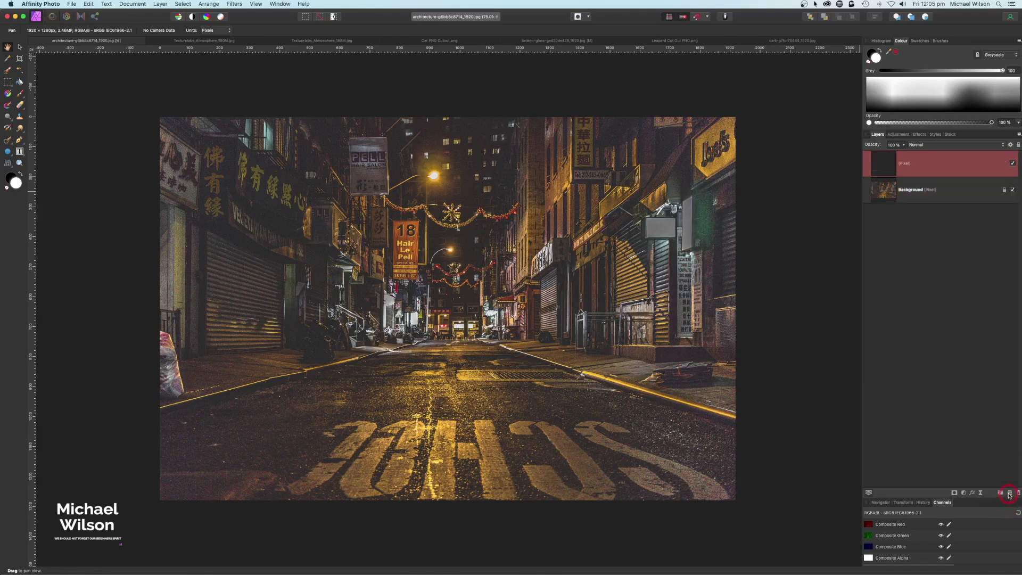
pyautogui.click(935, 147)
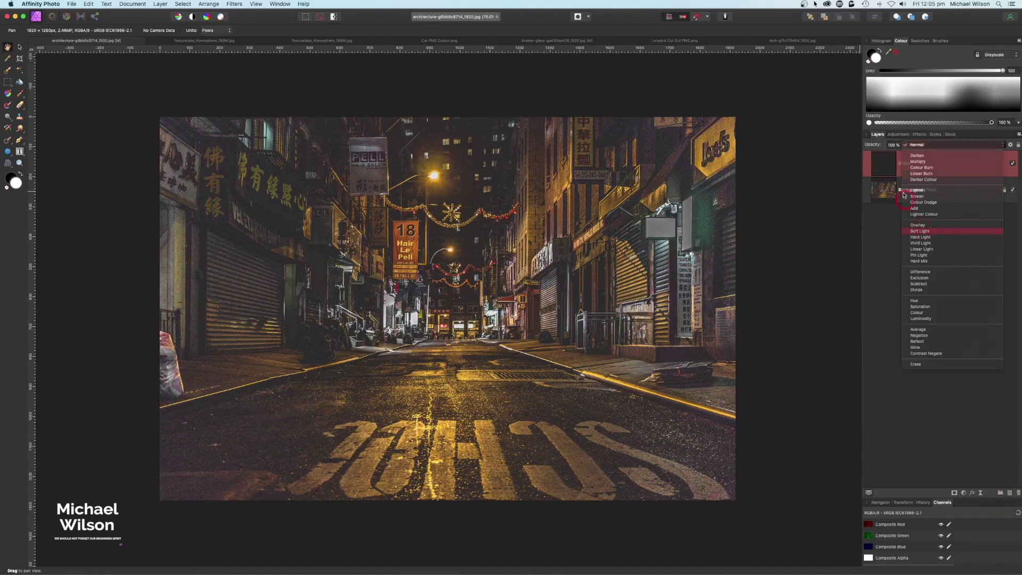
pyautogui.click(920, 231)
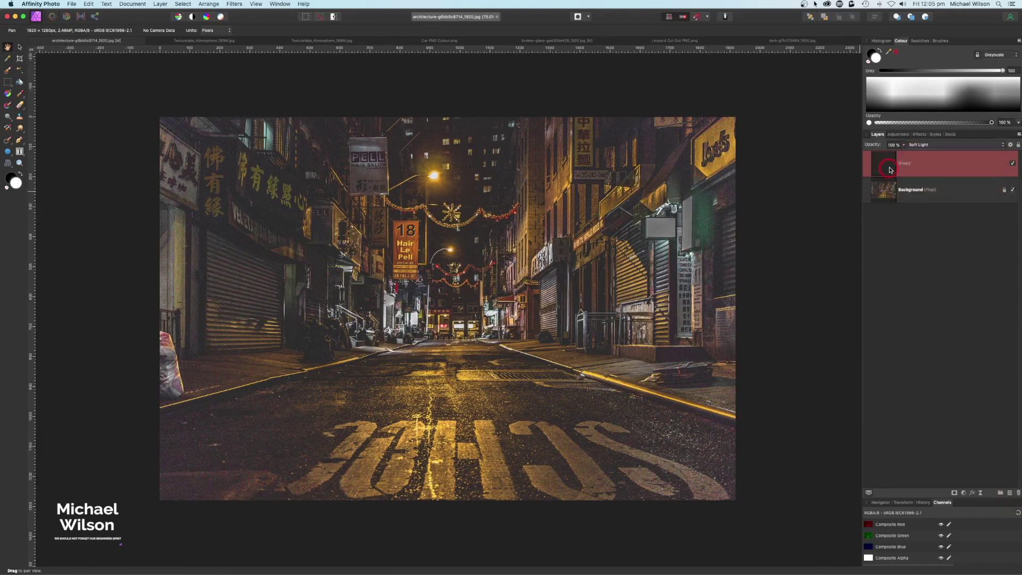
# Choose the Paint Brush with a soft round 32 px brush from the Basic set and bring the colour settings back.
pyautogui.click(939, 41)
pyautogui.click(19, 94)
pyautogui.scroll(3, 947, 100)
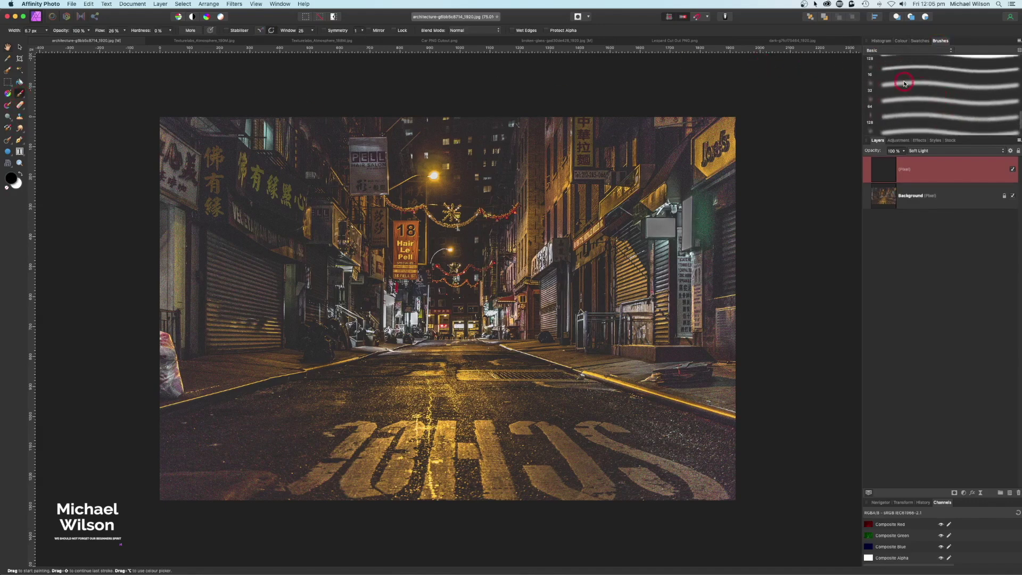
pyautogui.click(904, 84)
pyautogui.click(903, 43)
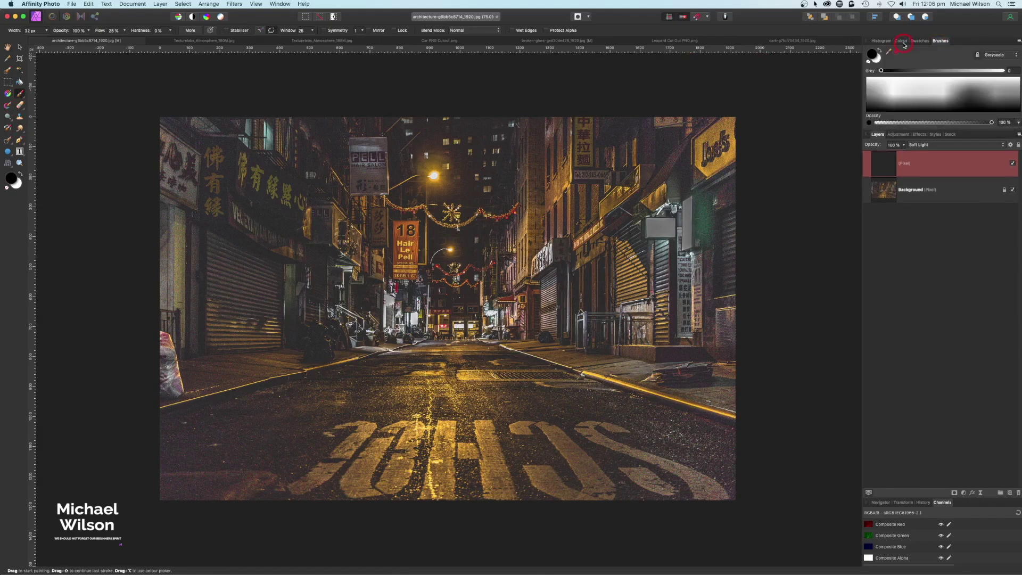
# Sample yellow from the upper-right shop sign and paint it across the buildings with a soft brush about 692 px wide.
pyautogui.moveTo(891, 55); pyautogui.dragTo(718, 132)
pyautogui.moveTo(611, 208); pyautogui.dragTo(611, 208)
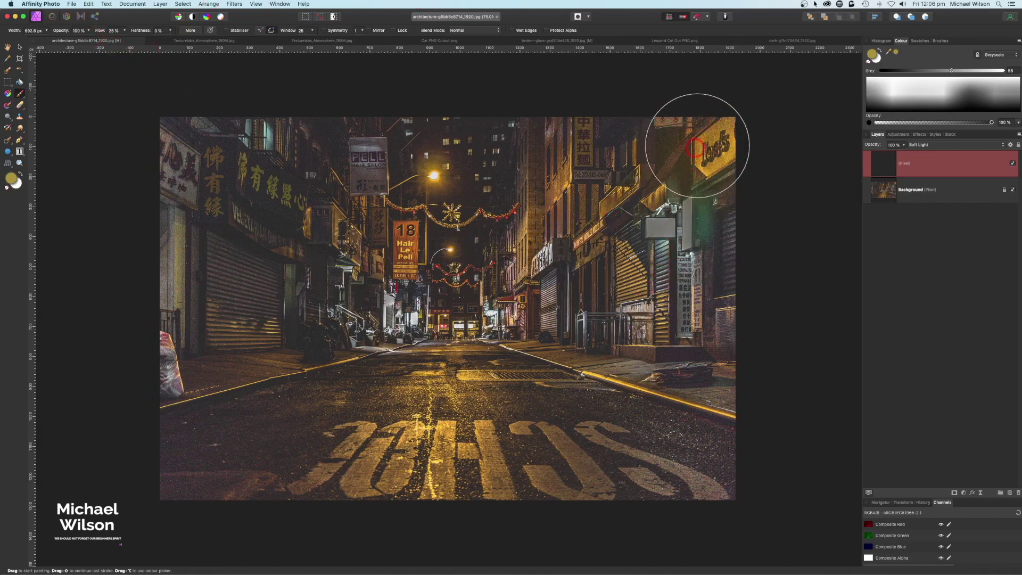
pyautogui.moveTo(599, 271)
pyautogui.mouseDown()
pyautogui.moveTo(411, 284)
pyautogui.moveTo(325, 210)
pyautogui.moveTo(279, 204)
pyautogui.moveTo(237, 181)
pyautogui.moveTo(280, 252)
pyautogui.mouseUp()
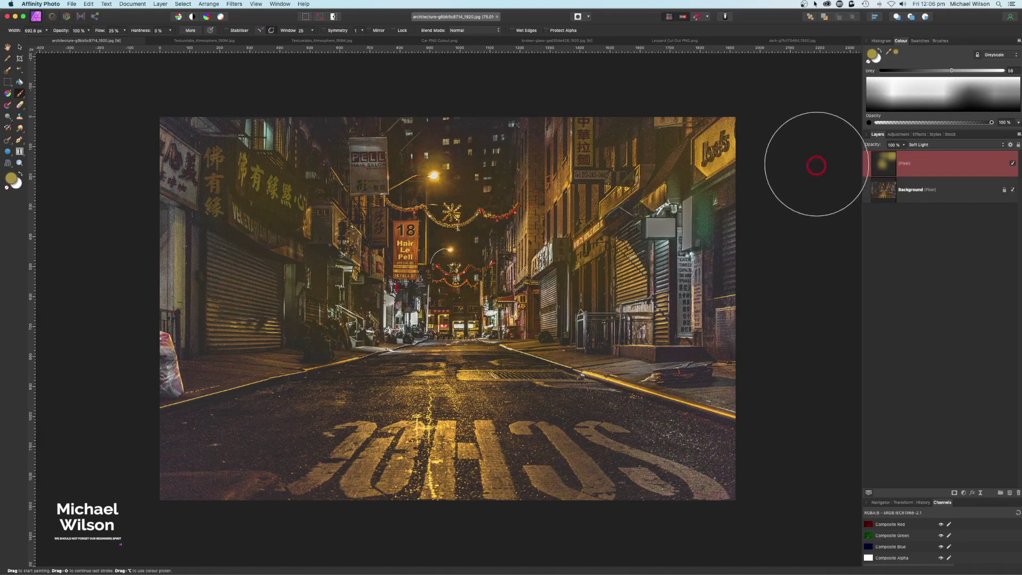
pyautogui.moveTo(726, 132); pyautogui.dragTo(707, 208)
# Sample a dark brown from the photo and paint it across the lower buildings on the Soft Light layer.
pyautogui.click(902, 51)
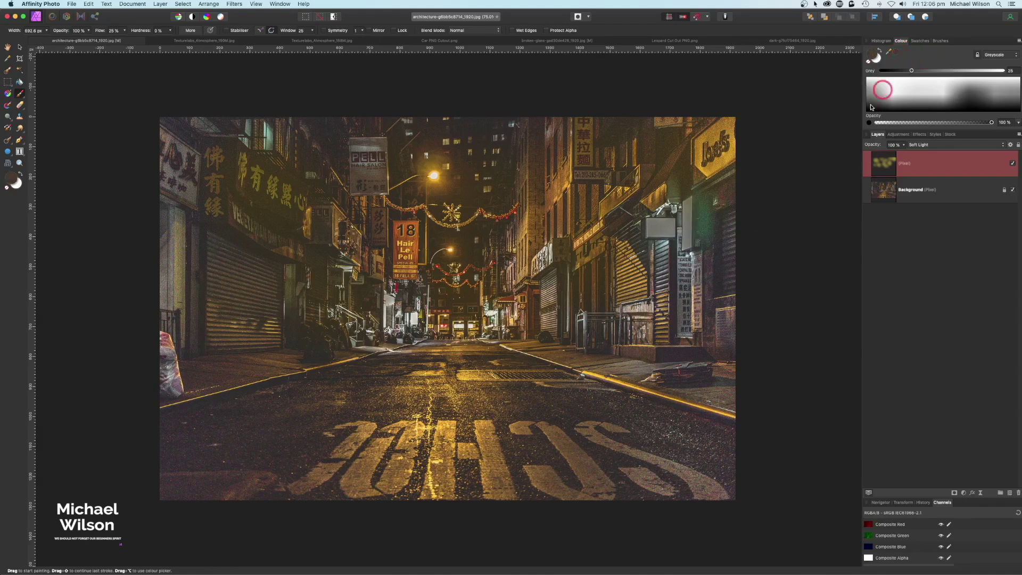
pyautogui.moveTo(632, 290)
pyautogui.mouseDown()
pyautogui.moveTo(593, 298)
pyautogui.moveTo(511, 213)
pyautogui.moveTo(533, 341)
pyautogui.moveTo(640, 369)
pyautogui.moveTo(696, 308)
pyautogui.moveTo(354, 273)
pyautogui.moveTo(194, 331)
pyautogui.moveTo(218, 336)
pyautogui.mouseUp()
pyautogui.click(896, 56)
# Paint the Soft Light layer with orange sampled from the hanging 18 Hair Le Pell sign and grey sampled from the left storefront.
pyautogui.moveTo(888, 50); pyautogui.dragTo(417, 234)
pyautogui.click(913, 69)
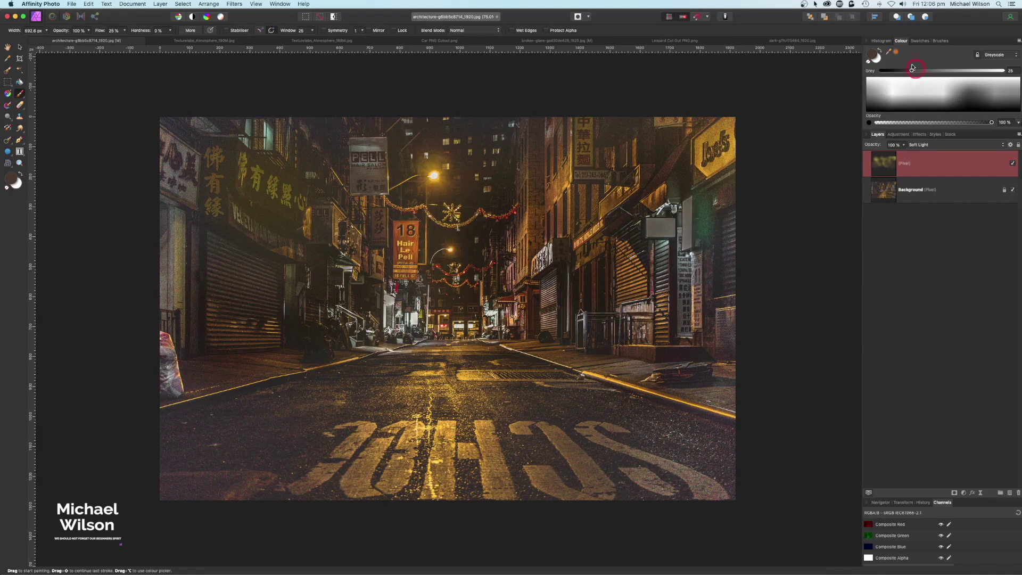
pyautogui.moveTo(894, 51)
pyautogui.mouseDown()
pyautogui.moveTo(579, 255)
pyautogui.moveTo(454, 268)
pyautogui.moveTo(469, 248)
pyautogui.moveTo(431, 180)
pyautogui.moveTo(346, 175)
pyautogui.moveTo(296, 276)
pyautogui.moveTo(344, 365)
pyautogui.moveTo(496, 371)
pyautogui.moveTo(533, 323)
pyautogui.moveTo(571, 160)
pyautogui.moveTo(593, 194)
pyautogui.moveTo(613, 302)
pyautogui.moveTo(570, 356)
pyautogui.moveTo(292, 367)
pyautogui.moveTo(256, 289)
pyautogui.moveTo(271, 145)
pyautogui.moveTo(256, 344)
pyautogui.moveTo(316, 431)
pyautogui.moveTo(554, 425)
pyautogui.moveTo(656, 367)
pyautogui.moveTo(695, 303)
pyautogui.mouseUp()
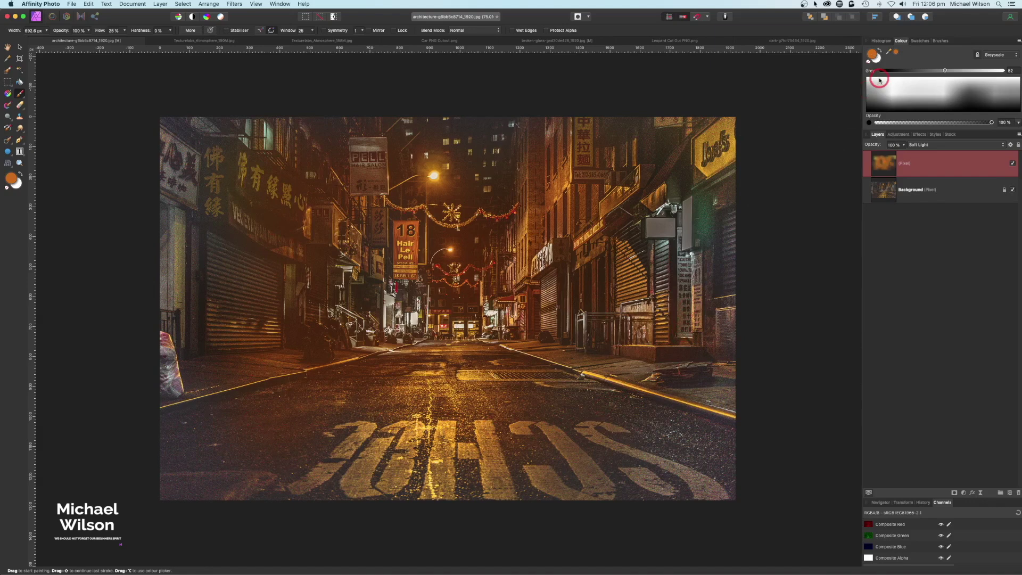
pyautogui.moveTo(891, 54); pyautogui.dragTo(192, 188)
pyautogui.click(896, 54)
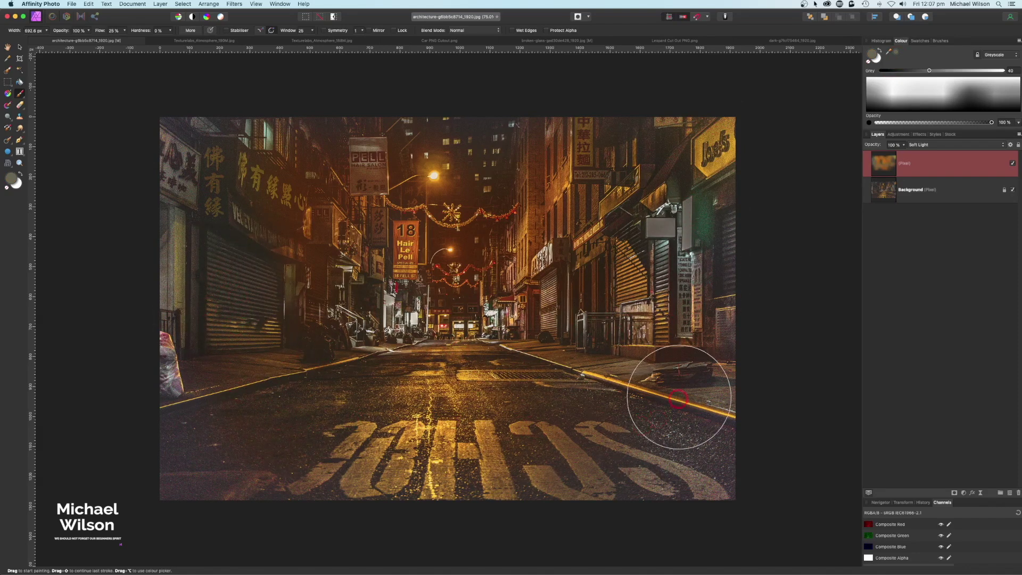
# Sample bright yellow from the upper street lamp, enlarge the brush to about 1211 px and paint a glow over the street scene.
pyautogui.moveTo(890, 52); pyautogui.dragTo(435, 172)
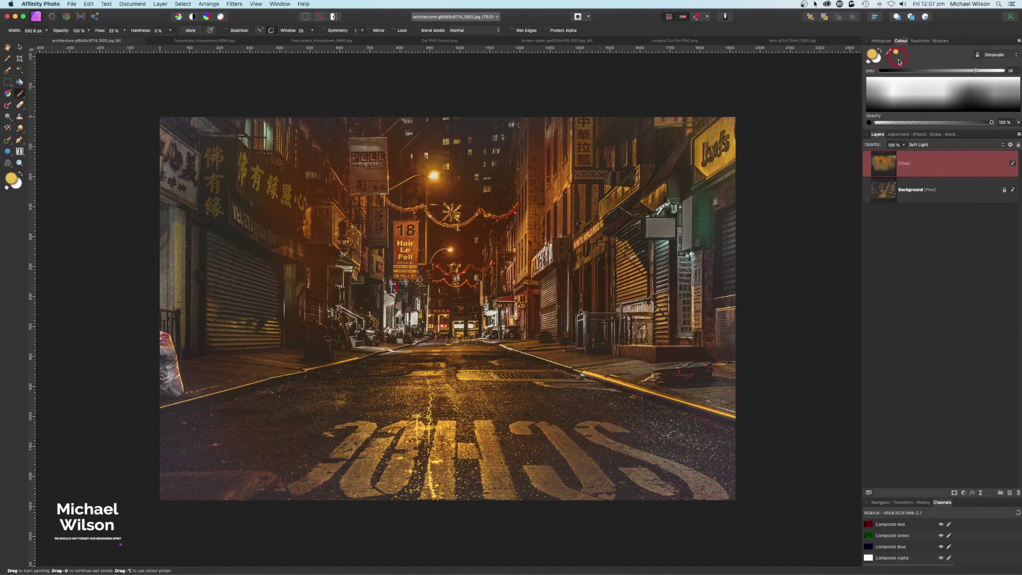
pyautogui.press(']')
pyautogui.press(']')
pyautogui.press(']')
pyautogui.press(']')
pyautogui.press(']')
pyautogui.press(']')
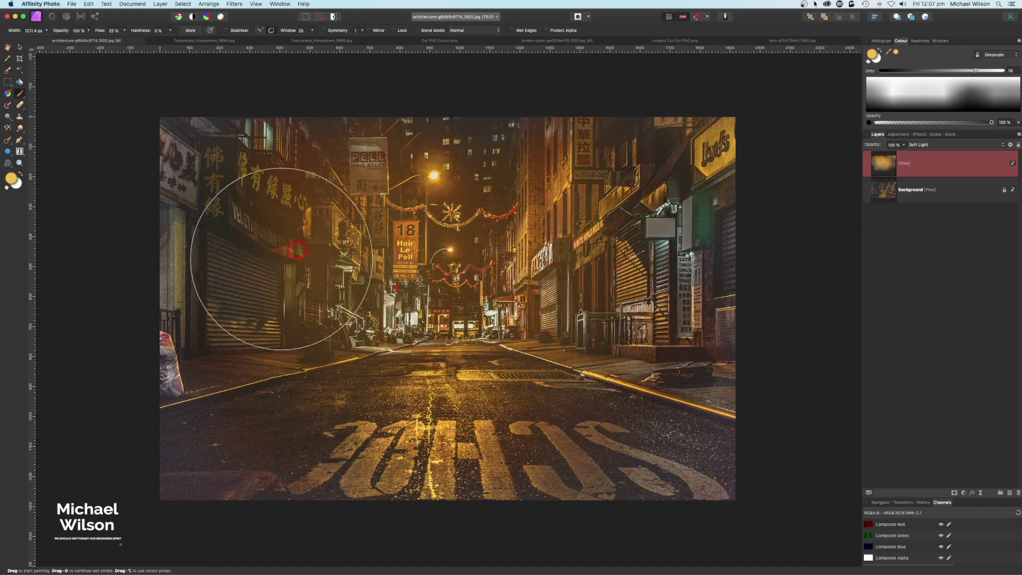
# Add an Exposure adjustment to the Background layer and lower the exposure to about -1.1.
pyautogui.click(907, 191)
pyautogui.click(964, 495)
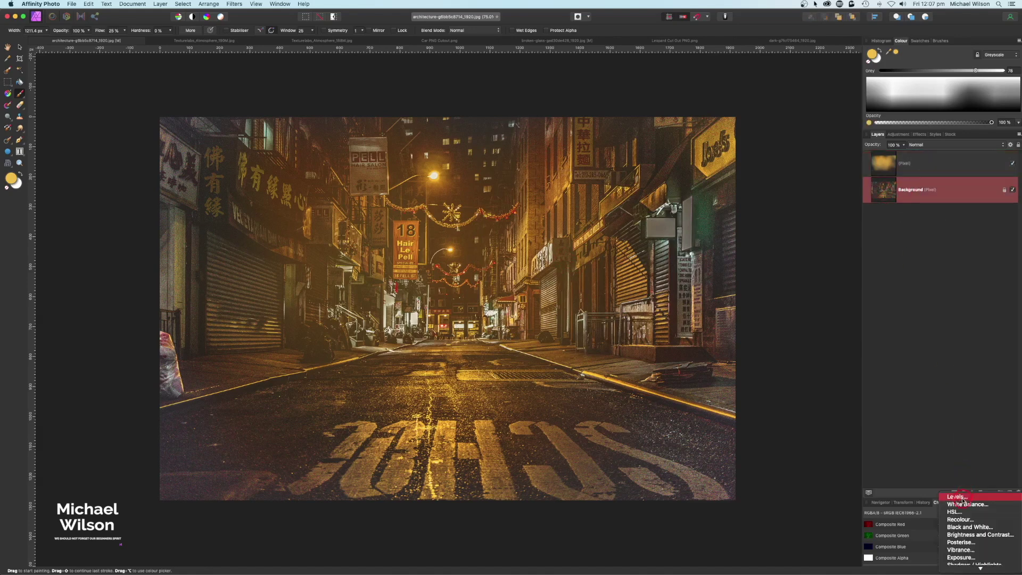
pyautogui.click(958, 558)
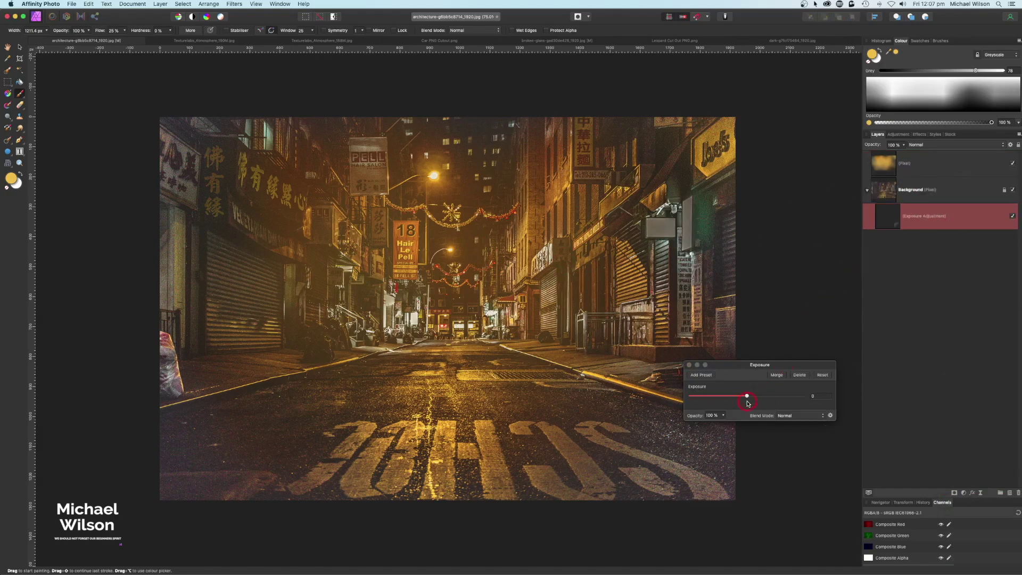
pyautogui.moveTo(747, 397); pyautogui.dragTo(736, 398)
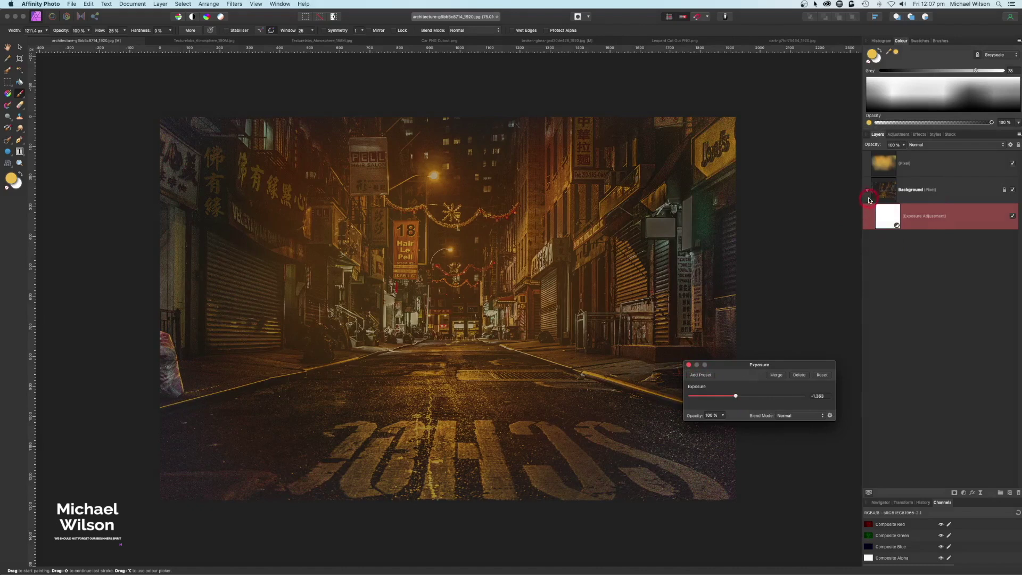
pyautogui.click(867, 189)
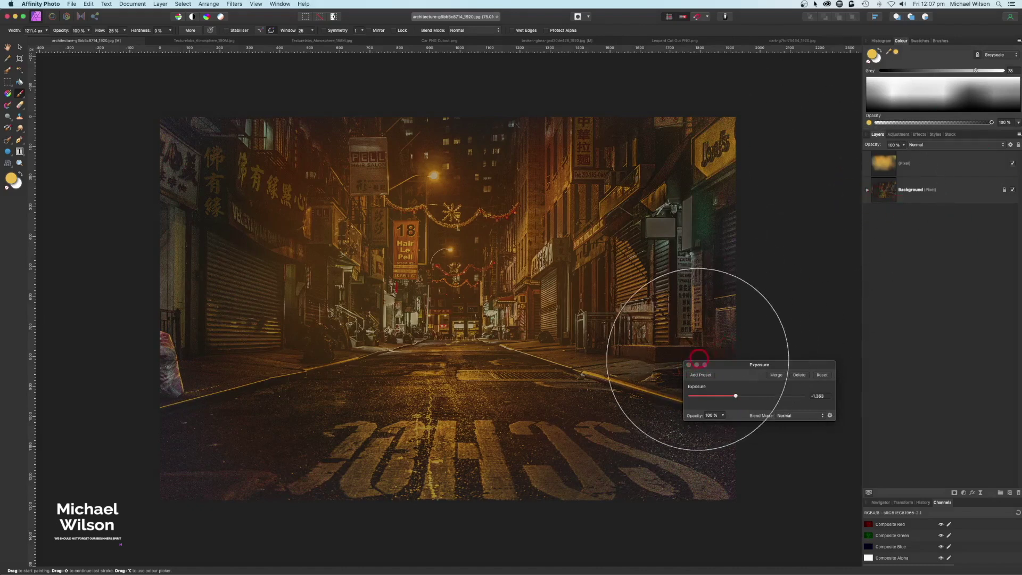
pyautogui.click(689, 365)
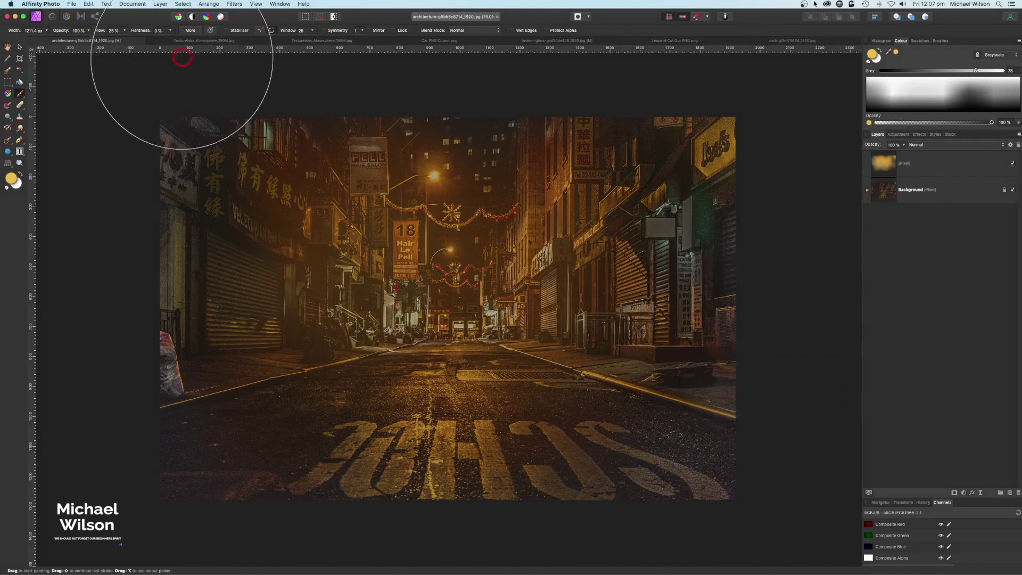
# Name the painted layer Atmosphere and copy the first Texturelabs_Atmosphere image in just above the street's Background layer.
pyautogui.click(189, 43)
pyautogui.press('h')
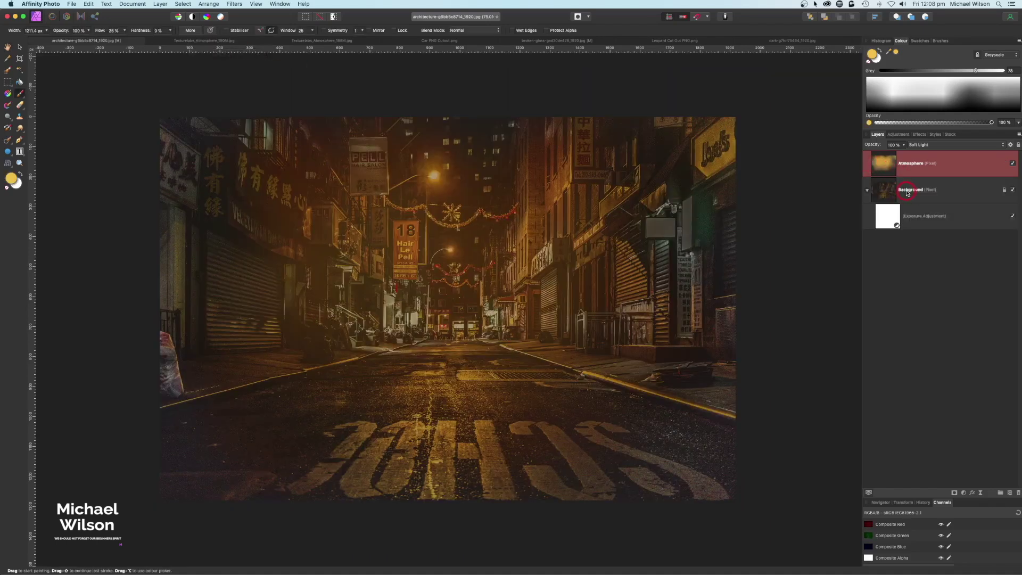
pyautogui.click(901, 190)
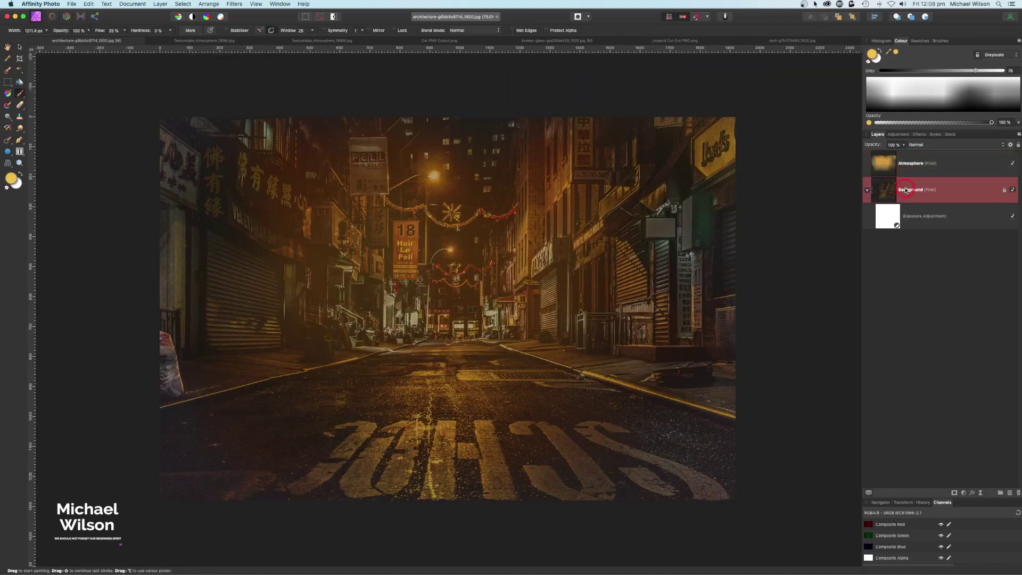
pyautogui.press('super+j')
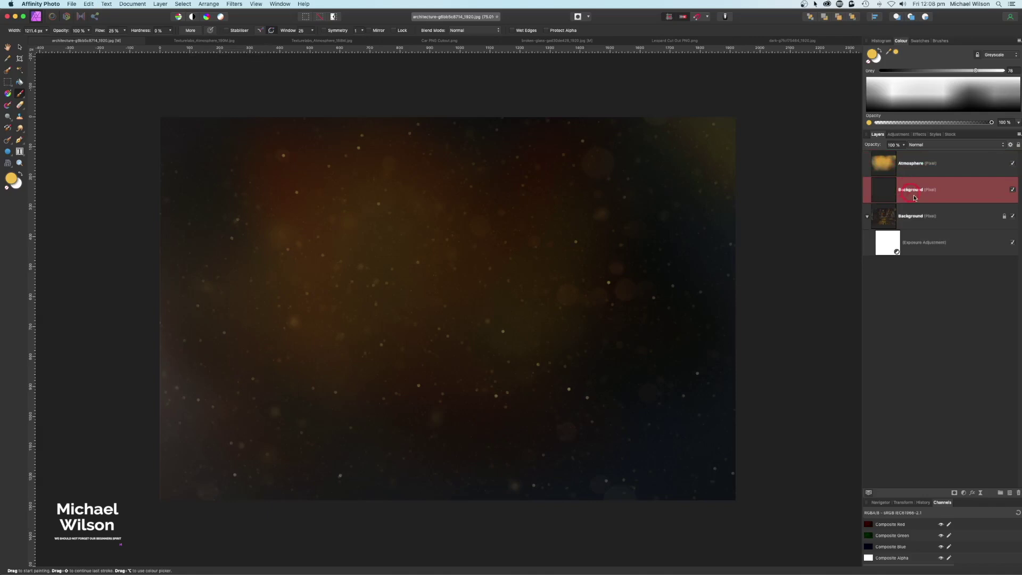
# Resize the pasted particle texture to cover the whole street photo and set its blend mode to Screen.
pyautogui.click(19, 48)
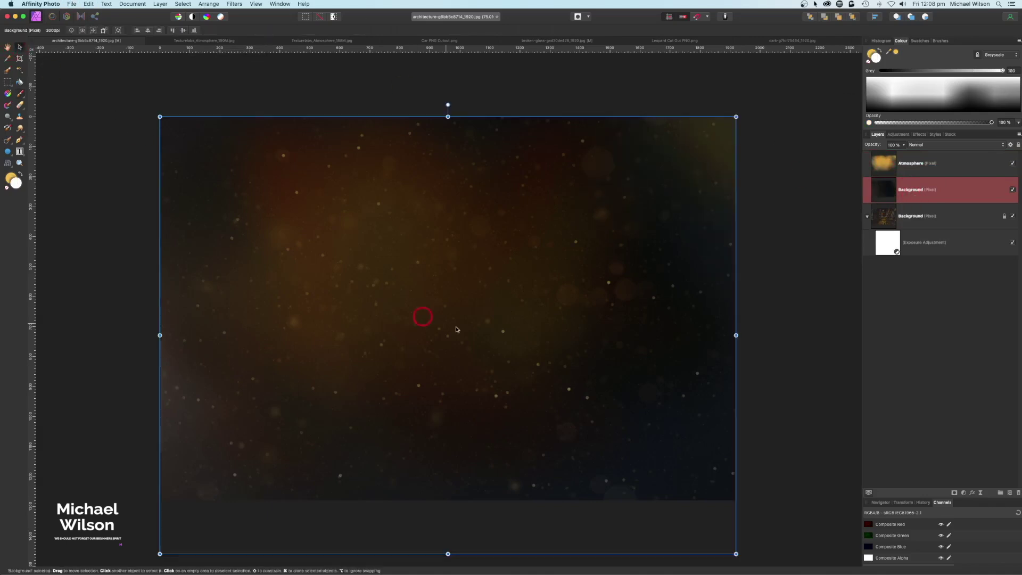
pyautogui.moveTo(736, 554); pyautogui.dragTo(686, 459)
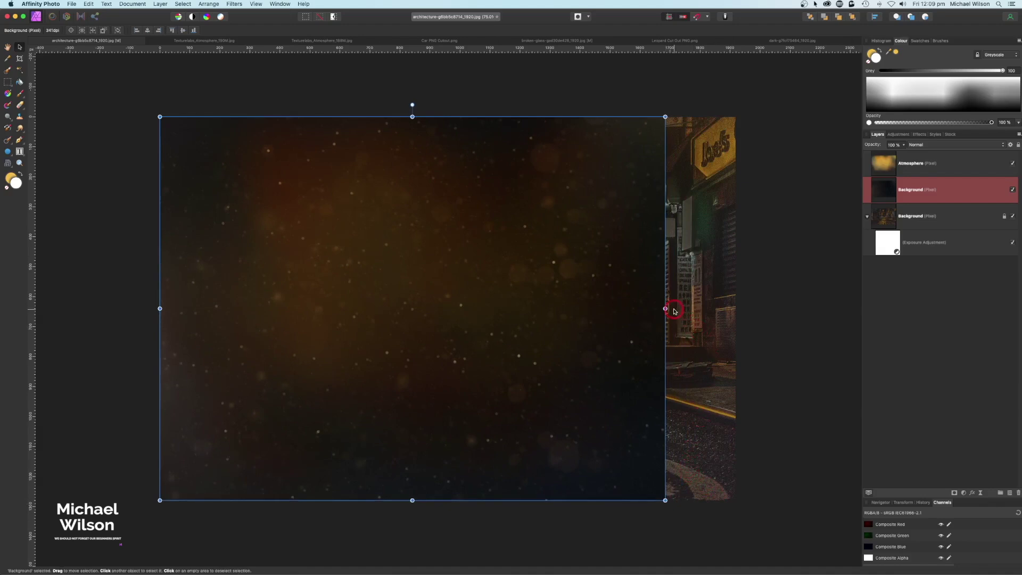
pyautogui.moveTo(665, 309); pyautogui.dragTo(744, 314)
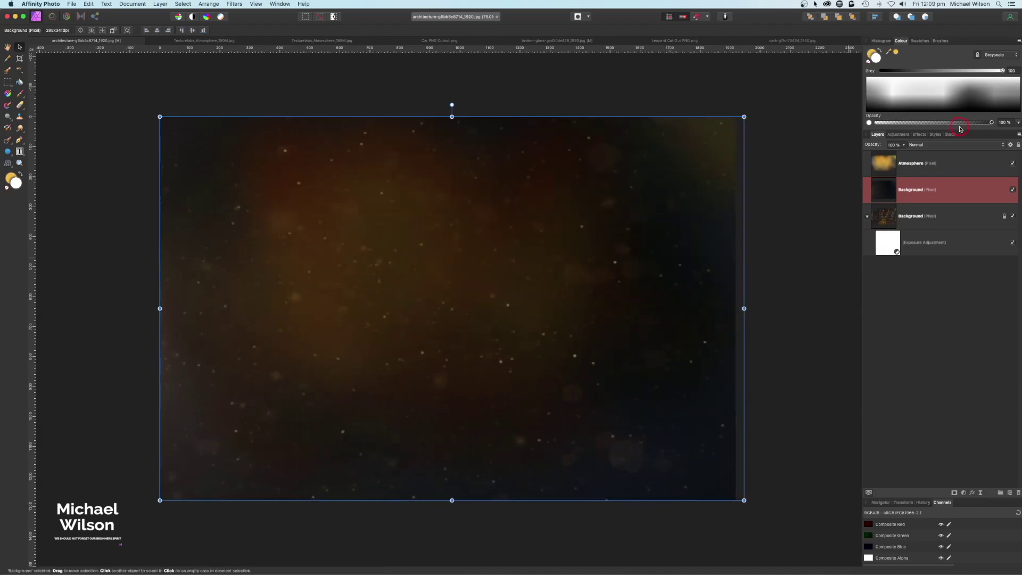
pyautogui.click(930, 146)
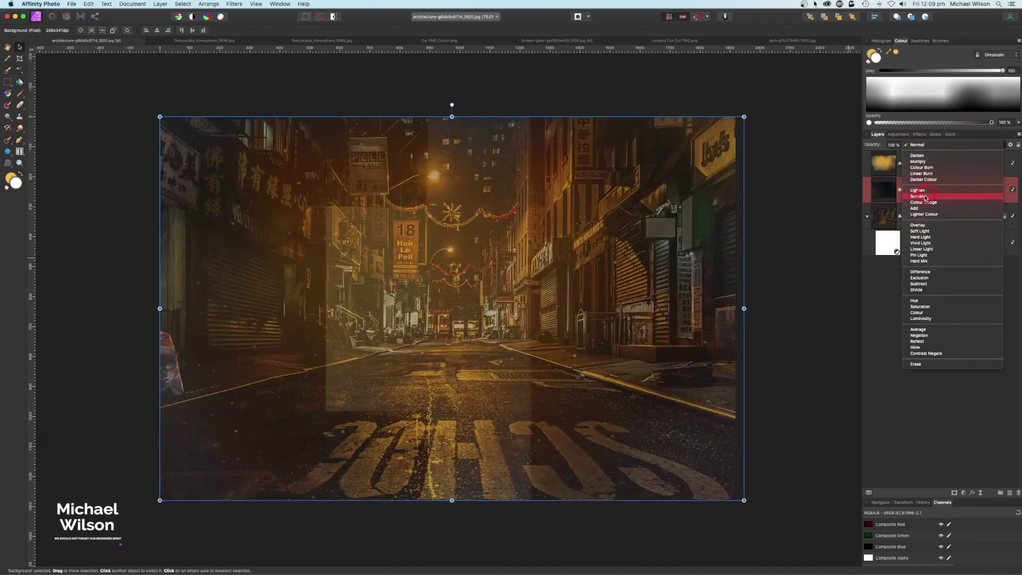
pyautogui.click(917, 196)
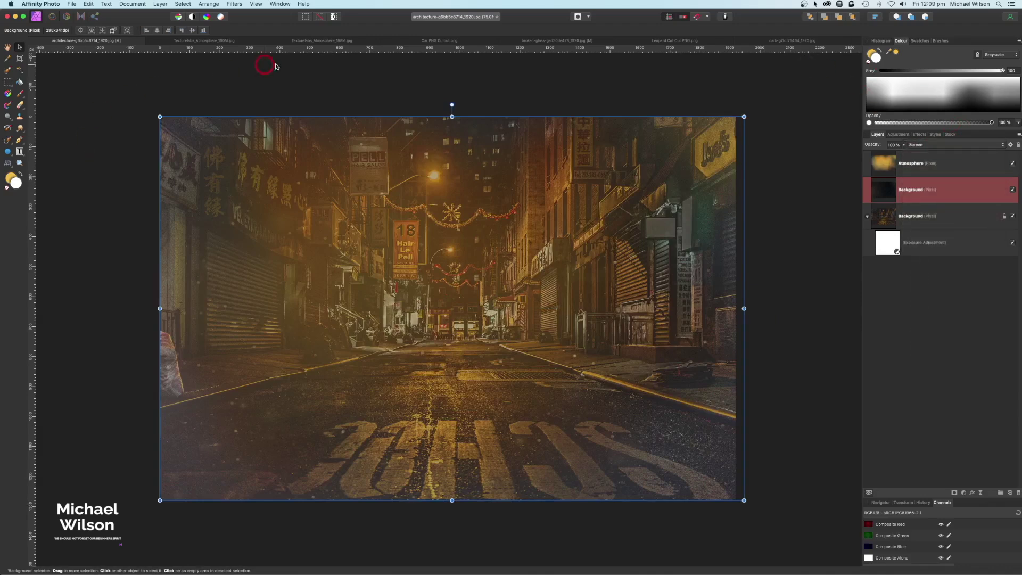
# Copy the second Texturelabs_Atmosphere image and paste it into the street document above the first texture.
pyautogui.click(308, 42)
pyautogui.press('h')
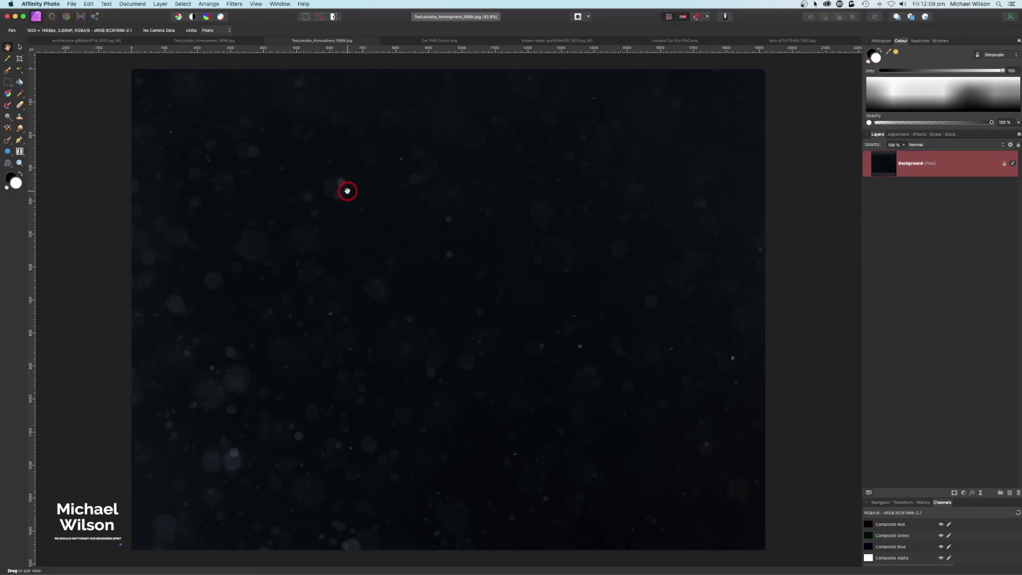
pyautogui.click(110, 41)
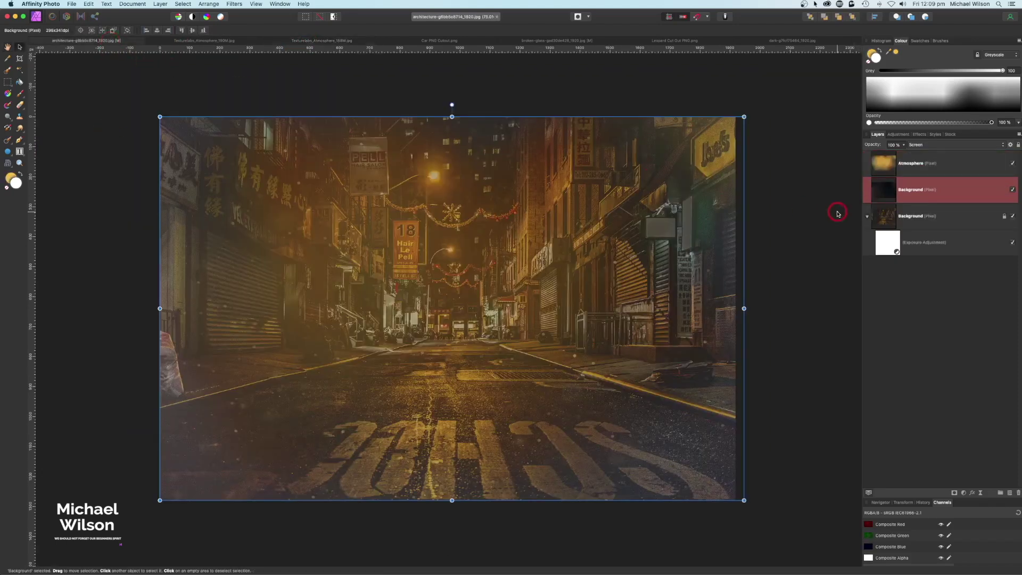
pyautogui.press('super+v')
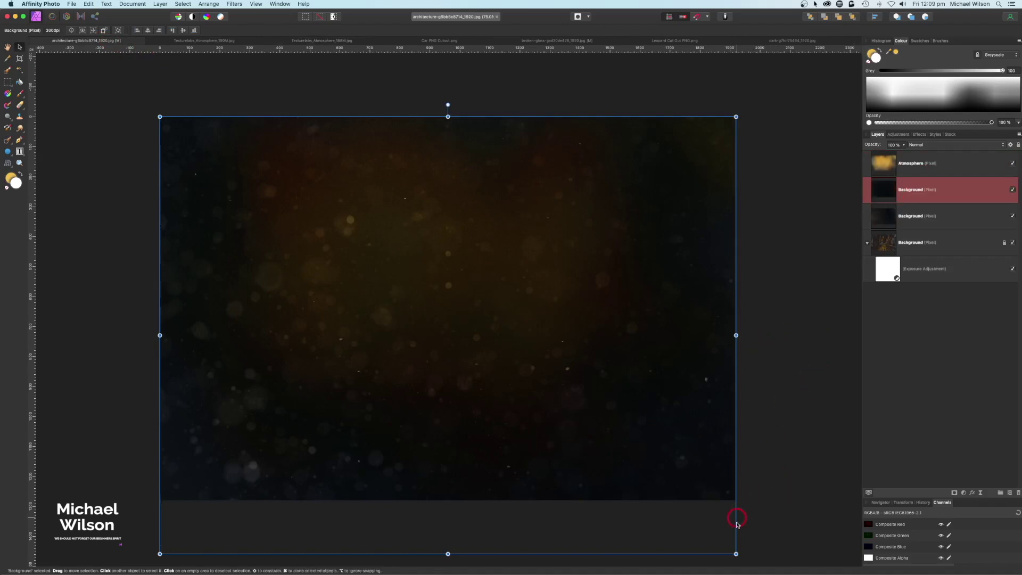
# Fit the second particle texture to the street photo, set its blend mode to Screen and deselect it.
pyautogui.moveTo(736, 554); pyautogui.dragTo(664, 499)
pyautogui.moveTo(664, 308); pyautogui.dragTo(738, 308)
pyautogui.click(926, 145)
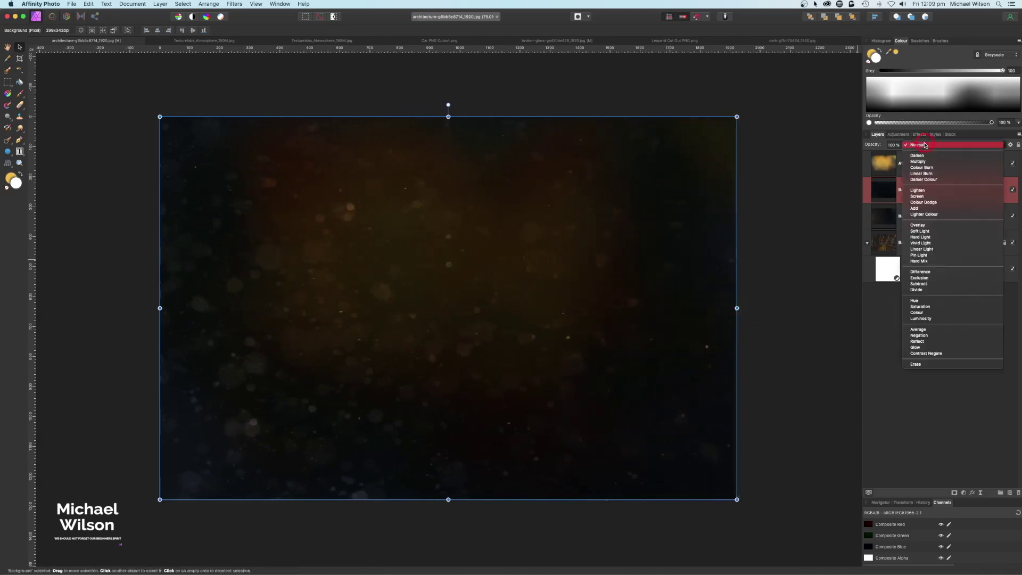
pyautogui.click(922, 197)
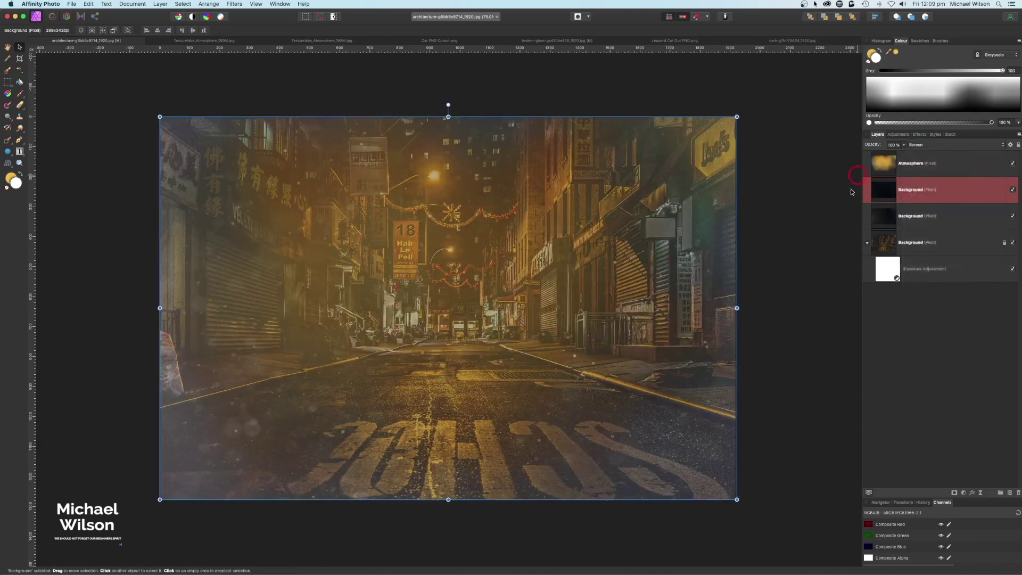
pyautogui.click(631, 113)
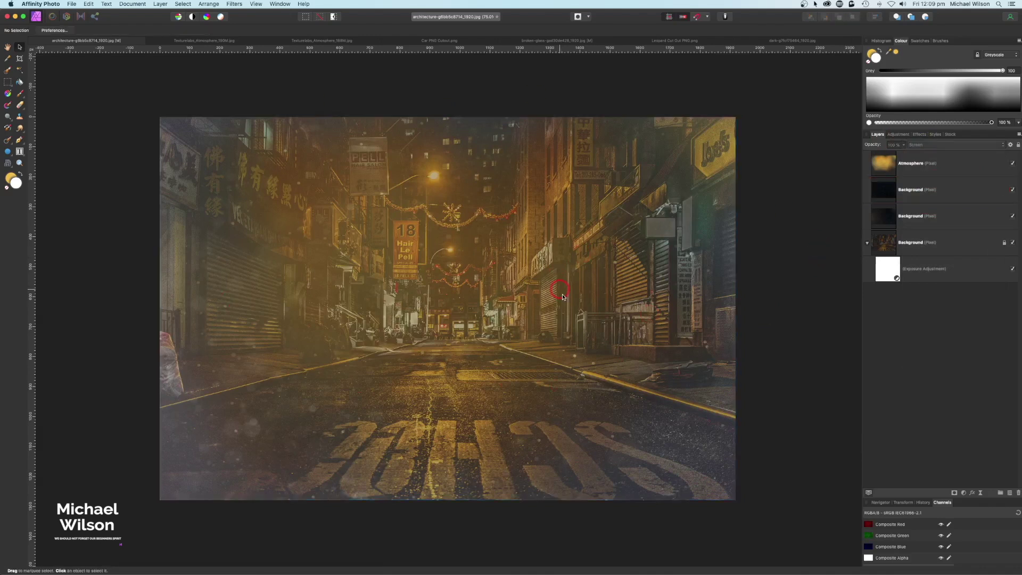
# Flip the first particle texture layer, directly above the street photo, horizontally.
pyautogui.click(916, 215)
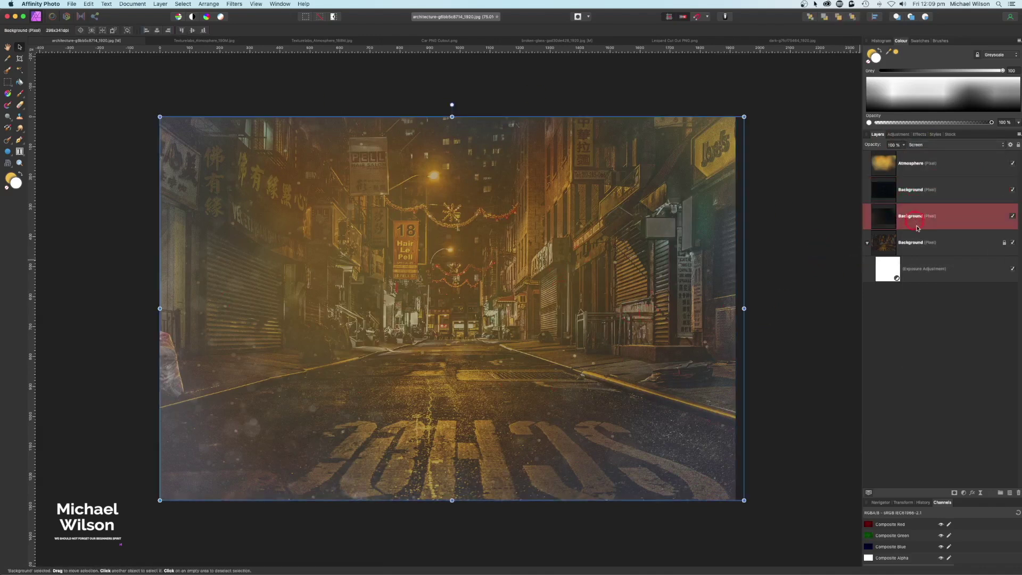
pyautogui.click(211, 4)
pyautogui.click(228, 162)
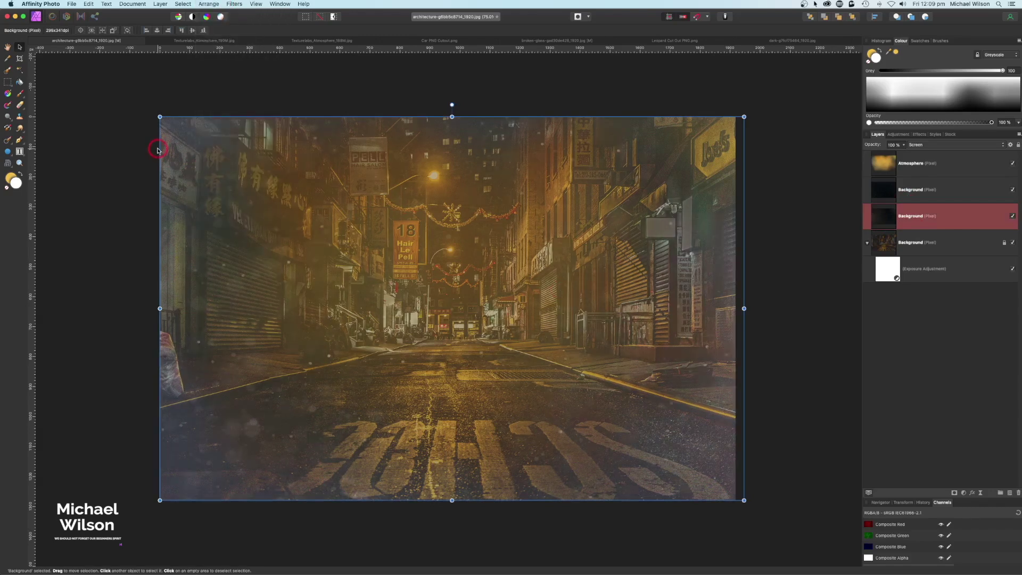
# Deselect the texture, pick a 2500 px brush from Free Fog Photoshop Brushes 10 and make white the foreground colour.
pyautogui.click(784, 308)
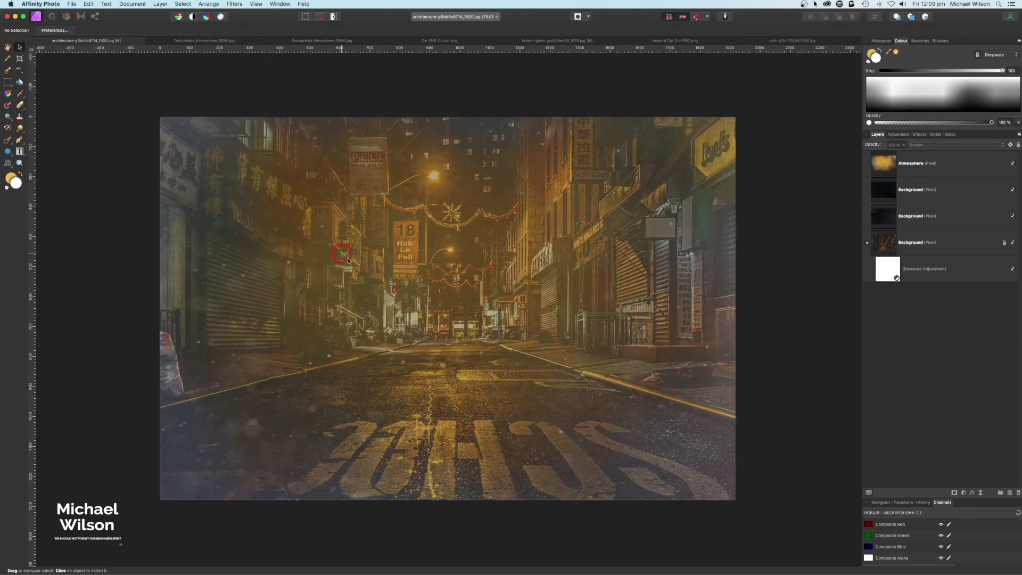
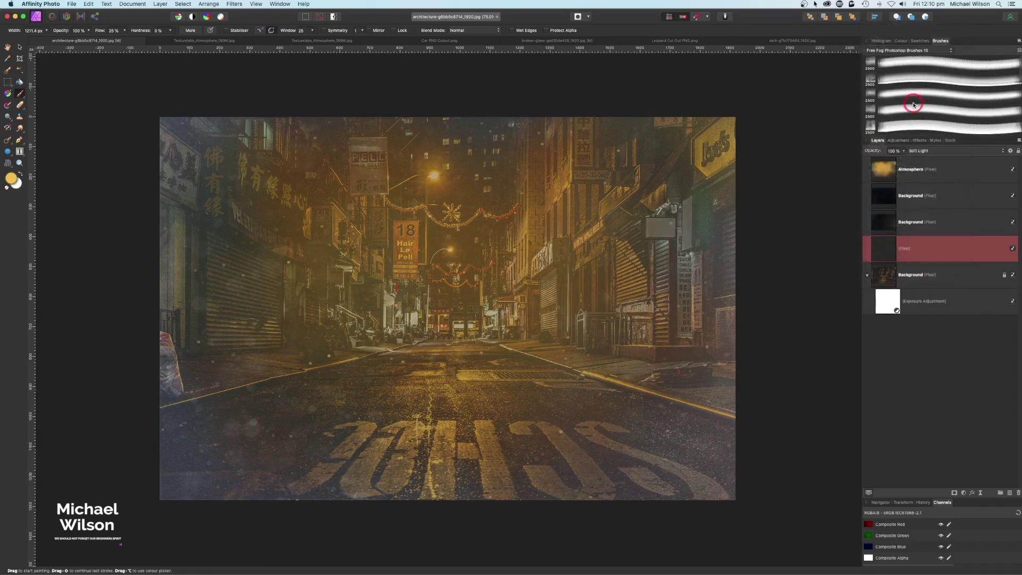
pyautogui.click(919, 95)
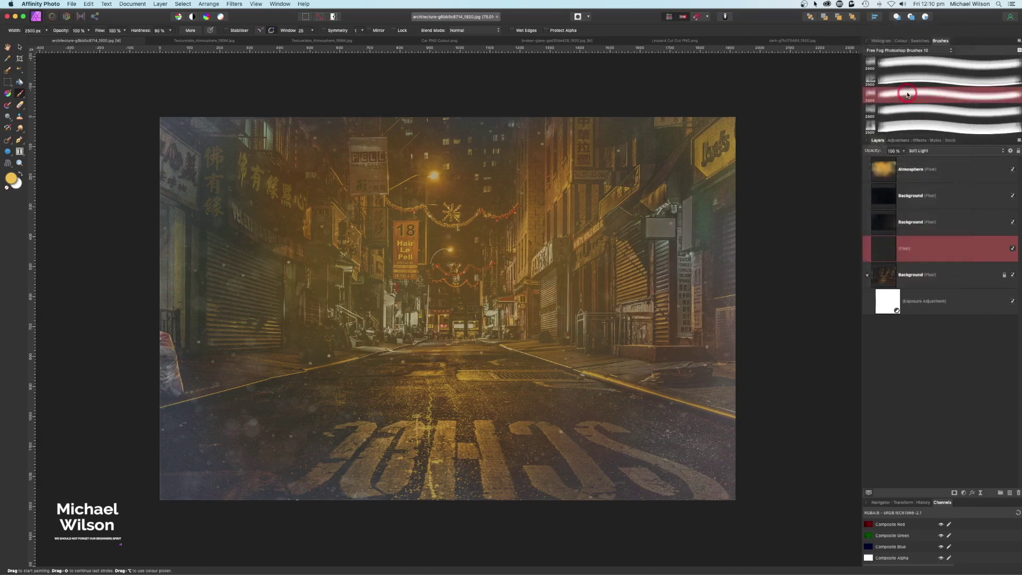
pyautogui.click(900, 42)
pyautogui.click(881, 52)
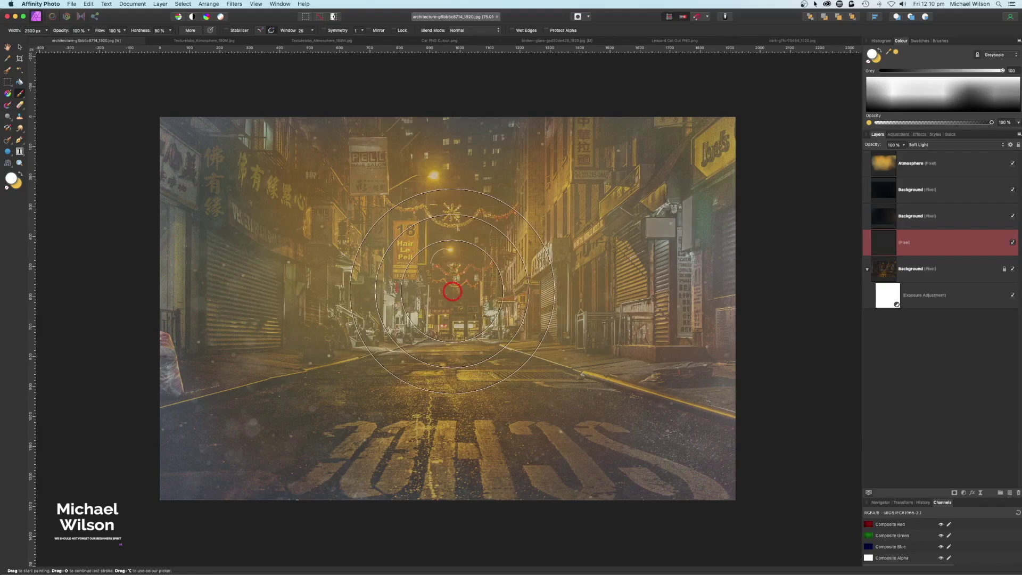
# Reduce the fog brush size and paint white fog across the middle of the street on the Soft Light pixel layer.
pyautogui.press('[')
pyautogui.press('[')
pyautogui.press('[')
pyautogui.press('[')
pyautogui.press('[')
pyautogui.press('[')
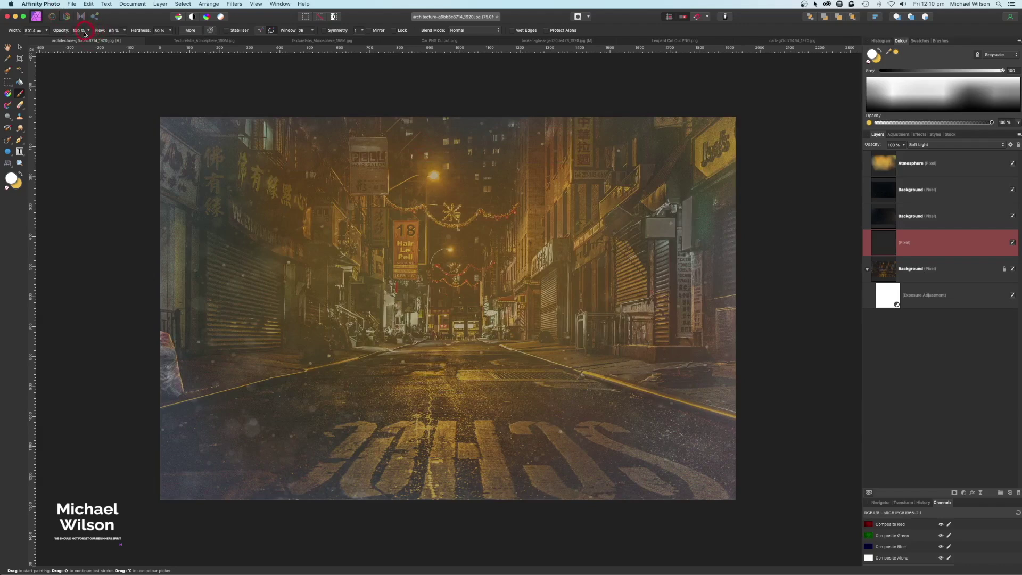
pyautogui.moveTo(406, 276)
pyautogui.mouseDown()
pyautogui.moveTo(431, 300)
pyautogui.moveTo(388, 322)
pyautogui.moveTo(358, 306)
pyautogui.moveTo(355, 276)
pyautogui.moveTo(459, 272)
pyautogui.moveTo(486, 306)
pyautogui.moveTo(488, 339)
pyautogui.moveTo(437, 351)
pyautogui.moveTo(389, 339)
pyautogui.moveTo(376, 299)
pyautogui.moveTo(406, 277)
pyautogui.moveTo(487, 277)
pyautogui.moveTo(501, 346)
pyautogui.mouseUp()
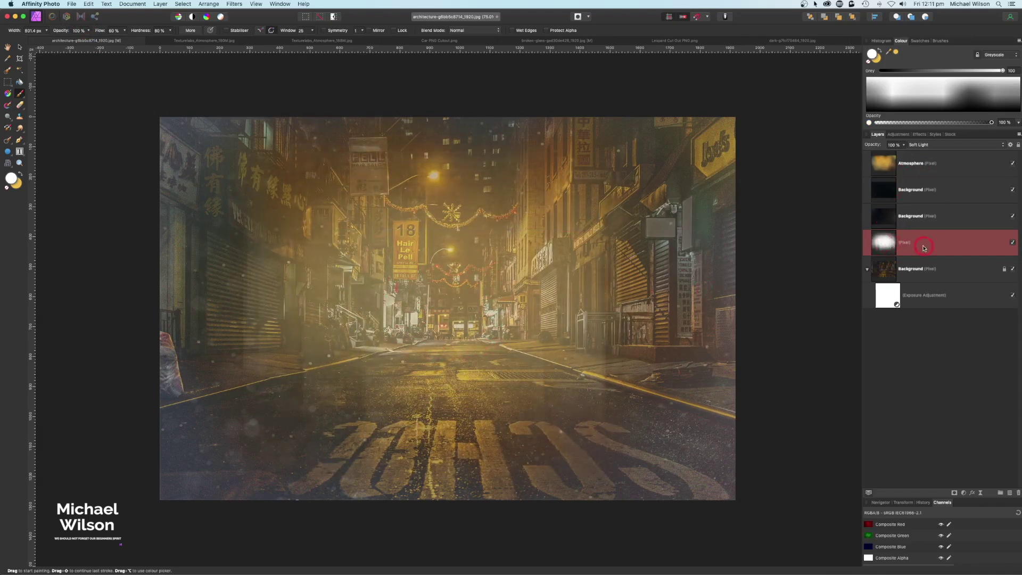
# Add a live Gaussian Blur with a radius of about 99 px to the painted fog layer.
pyautogui.click(1011, 477)
pyautogui.click(982, 494)
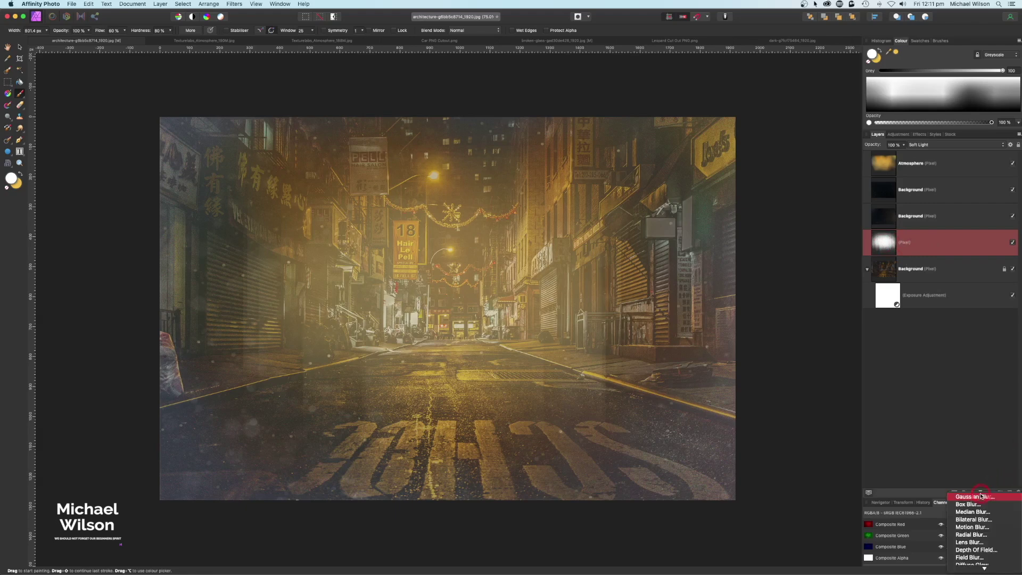
pyautogui.click(928, 419)
pyautogui.click(889, 268)
pyautogui.click(738, 547)
pyautogui.moveTo(729, 537); pyautogui.dragTo(775, 539)
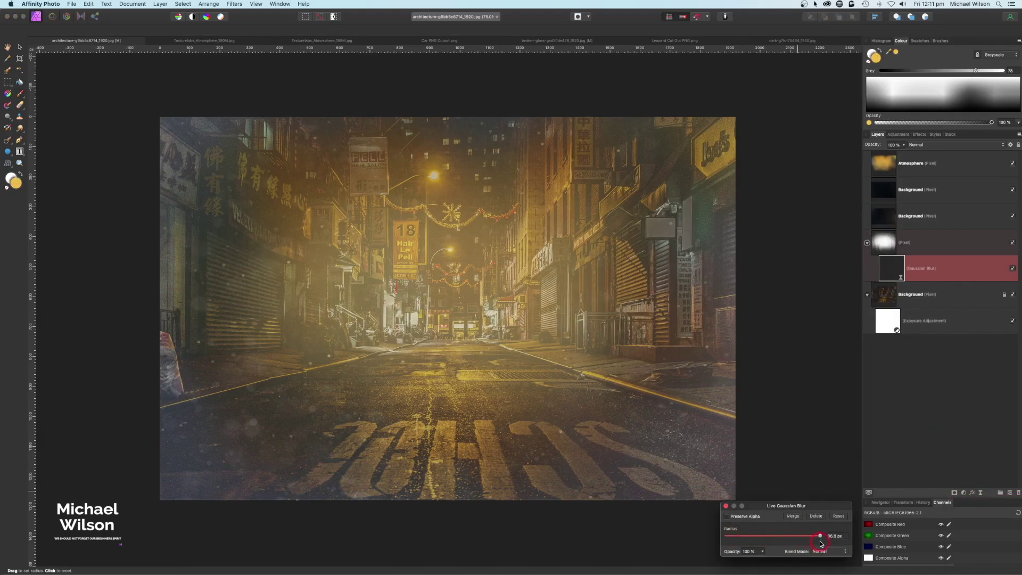
pyautogui.click(725, 506)
# Attach the Gaussian Blur to the painted layer in the mask position and rename that layer Fog.
pyautogui.moveTo(889, 267); pyautogui.dragTo(901, 242)
pyautogui.doubleClick(927, 243)
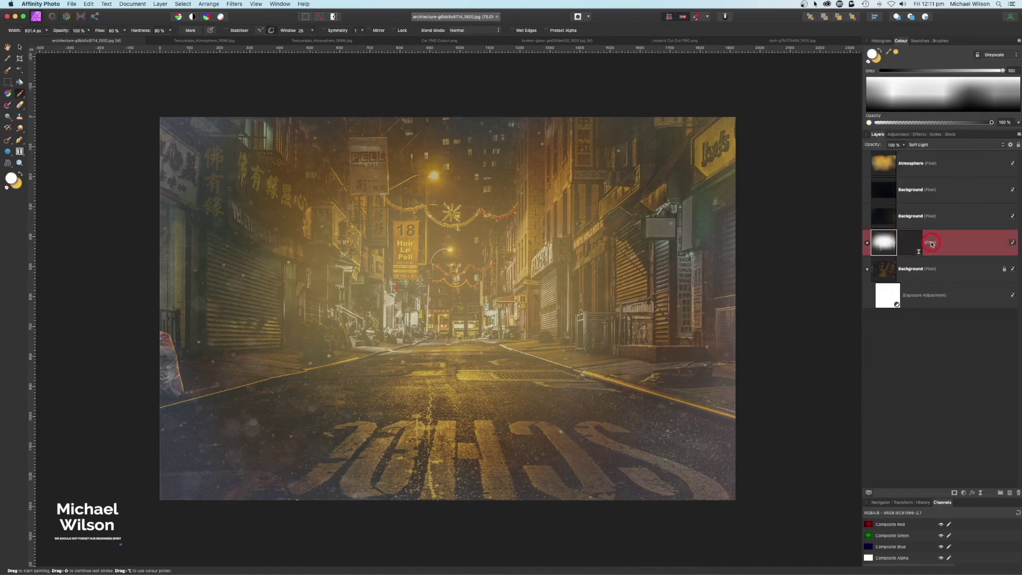
pyautogui.press('Return')
# Group the Atmosphere, both particle texture and Fog layers, and name the group Atmosphere.
pyautogui.moveTo(912, 170); pyautogui.dragTo(906, 245)
pyautogui.keyDown('shift'); pyautogui.click(892, 249); pyautogui.keyUp('shift')
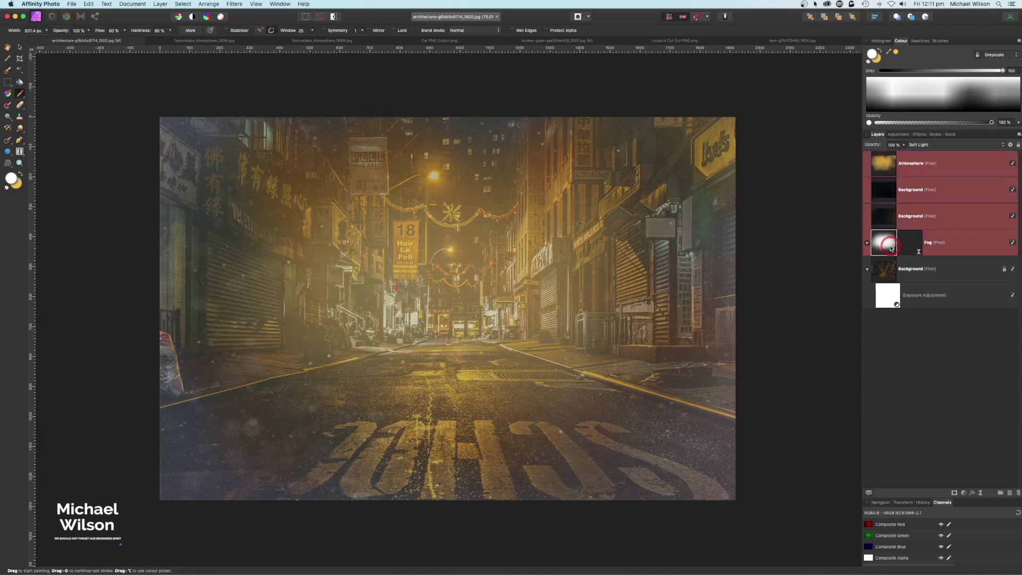
pyautogui.press('super+g')
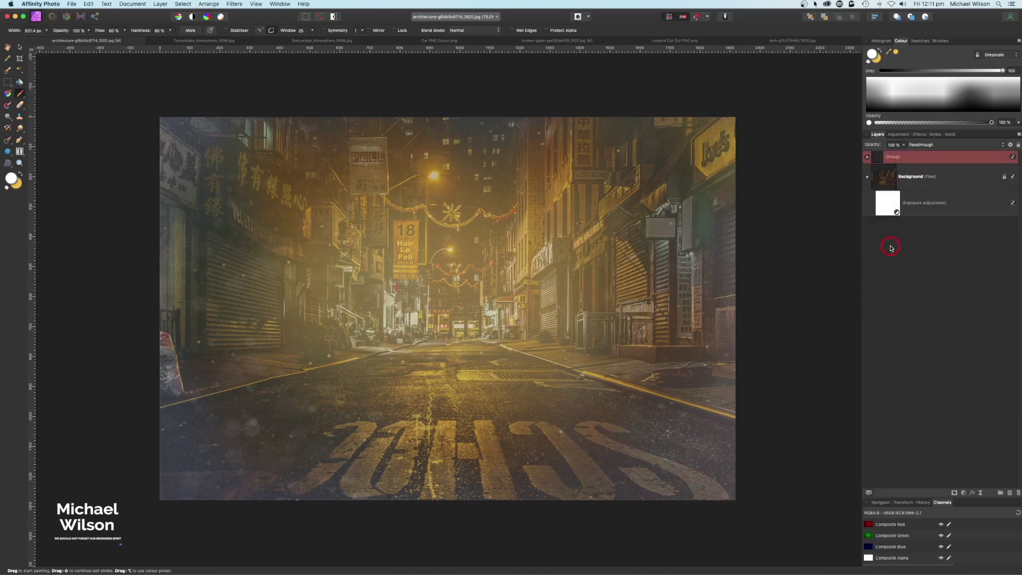
pyautogui.doubleClick(890, 158)
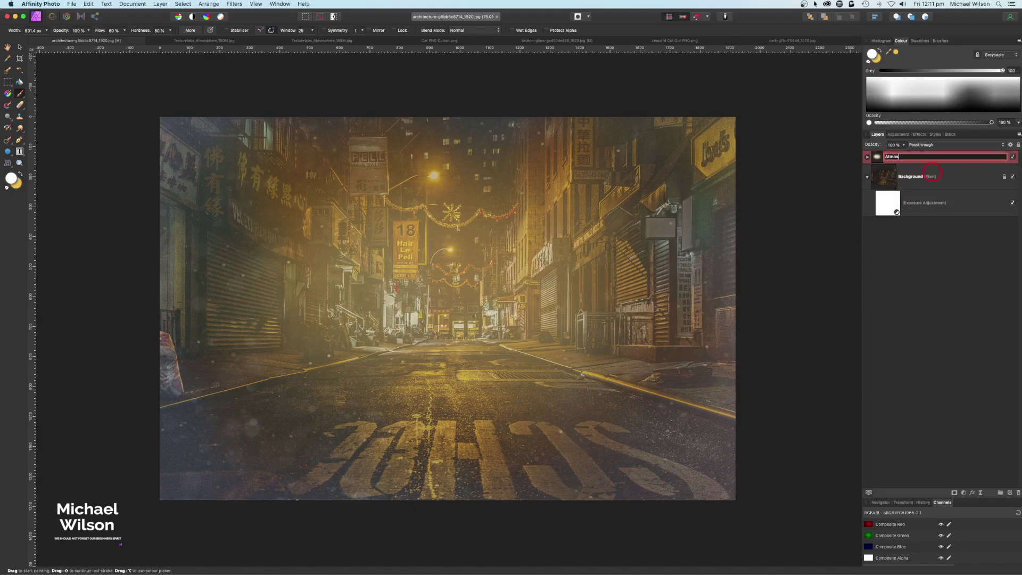
pyautogui.click(932, 176)
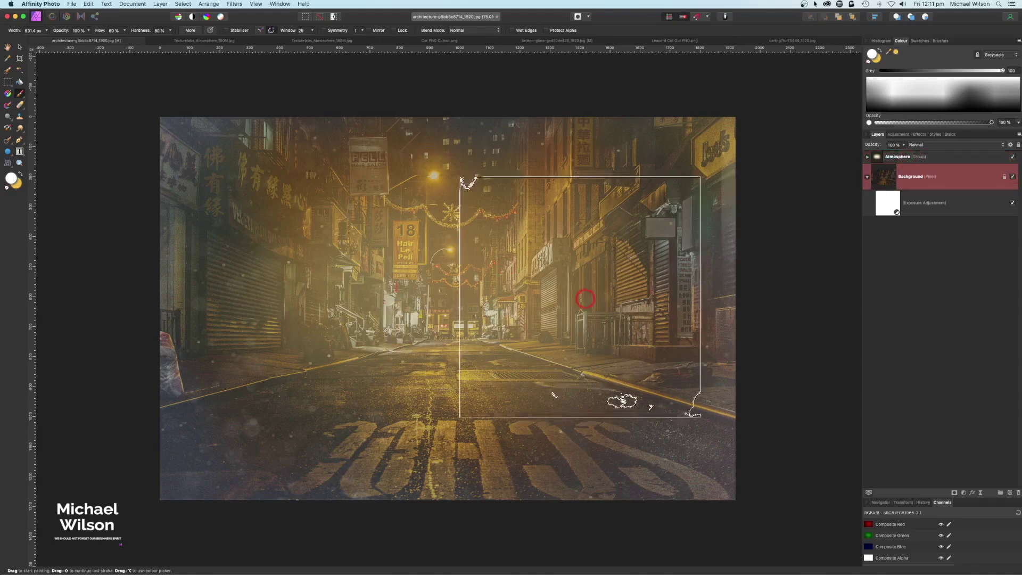
# Darken the street photo by lowering its Exposure adjustment to about -2.5.
pyautogui.click(890, 207)
pyautogui.doubleClick(892, 209)
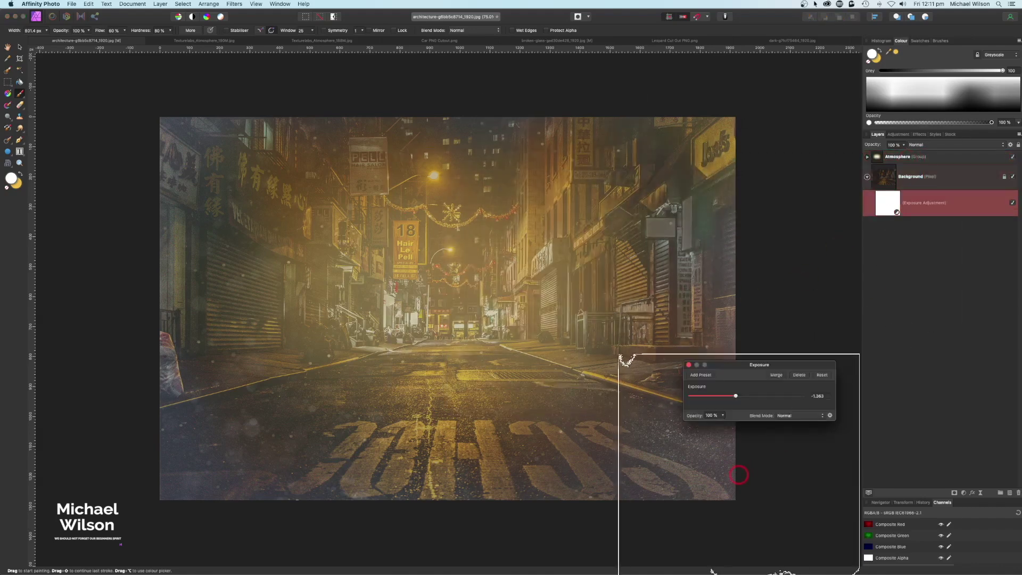
pyautogui.moveTo(728, 397); pyautogui.dragTo(726, 398)
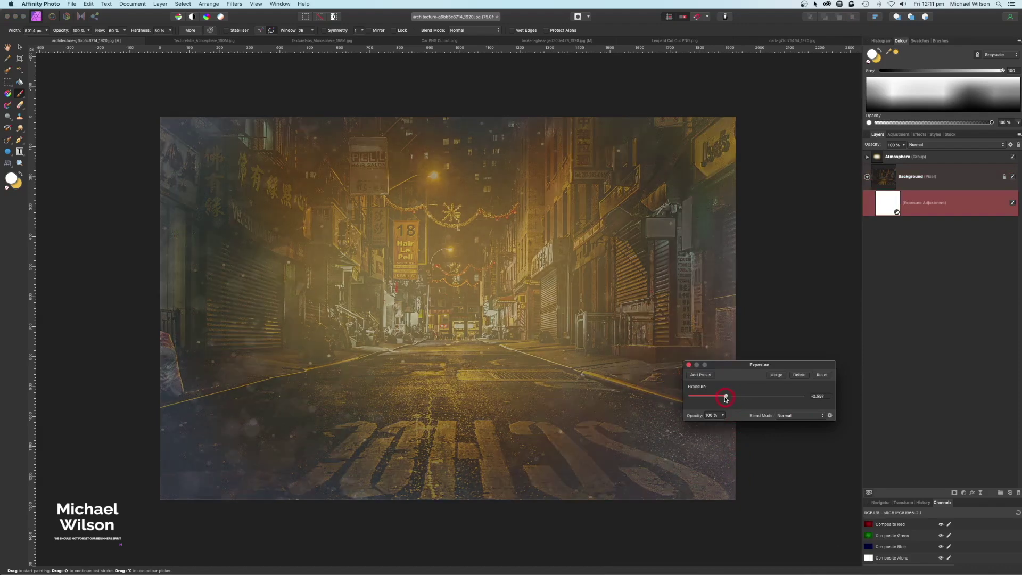
pyautogui.click(689, 365)
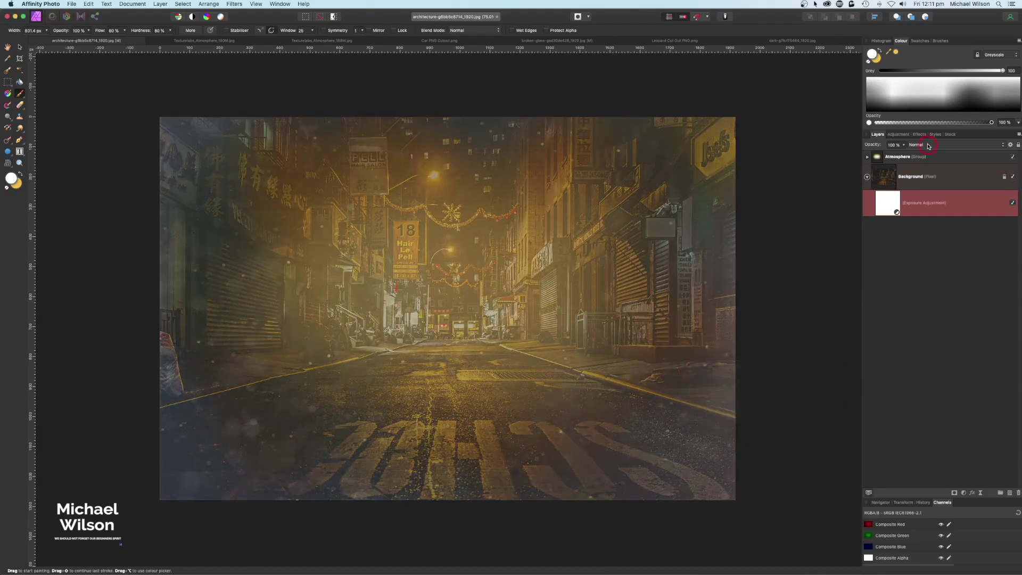
# Switch the brush category to Basic, choose a soft 32 px brush and return to the colour settings.
pyautogui.click(940, 41)
pyautogui.click(911, 50)
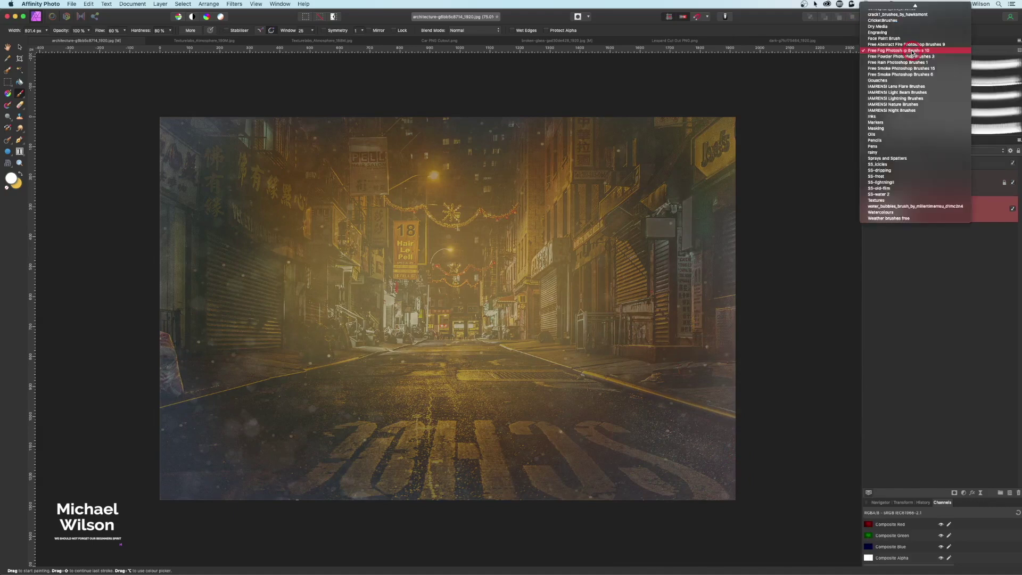
pyautogui.scroll(3, 912, 50)
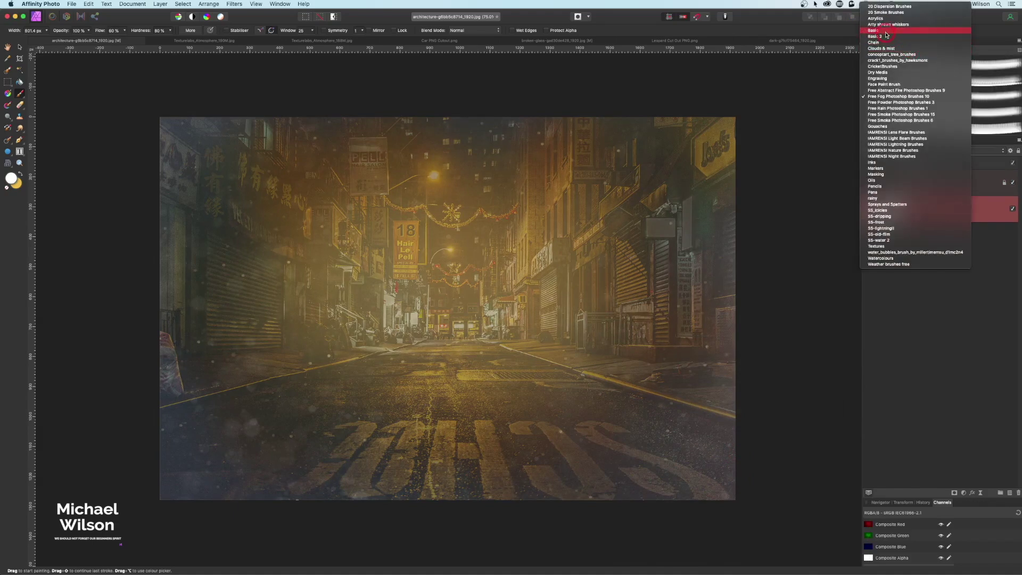
pyautogui.click(921, 30)
pyautogui.click(901, 43)
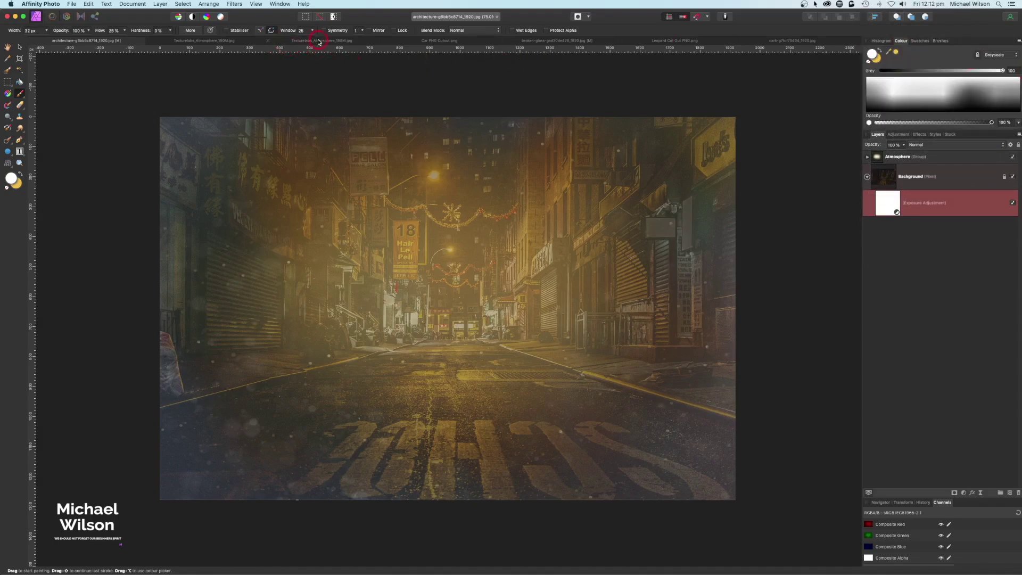
# In the red car image, hide the Background layer behind the cutout and apply the Detect Horizontal Edges filter.
pyautogui.click(426, 43)
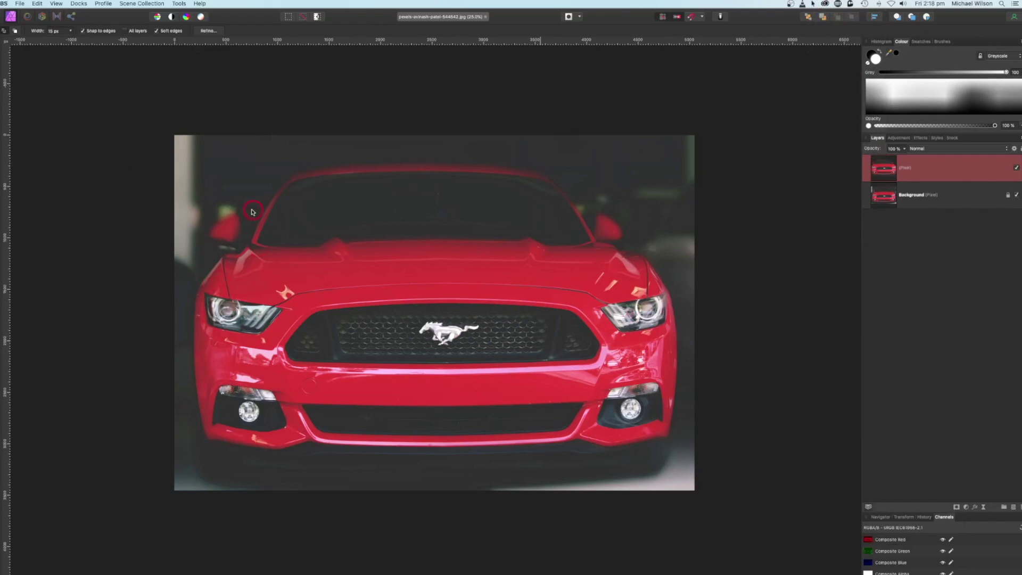
pyautogui.click(1016, 195)
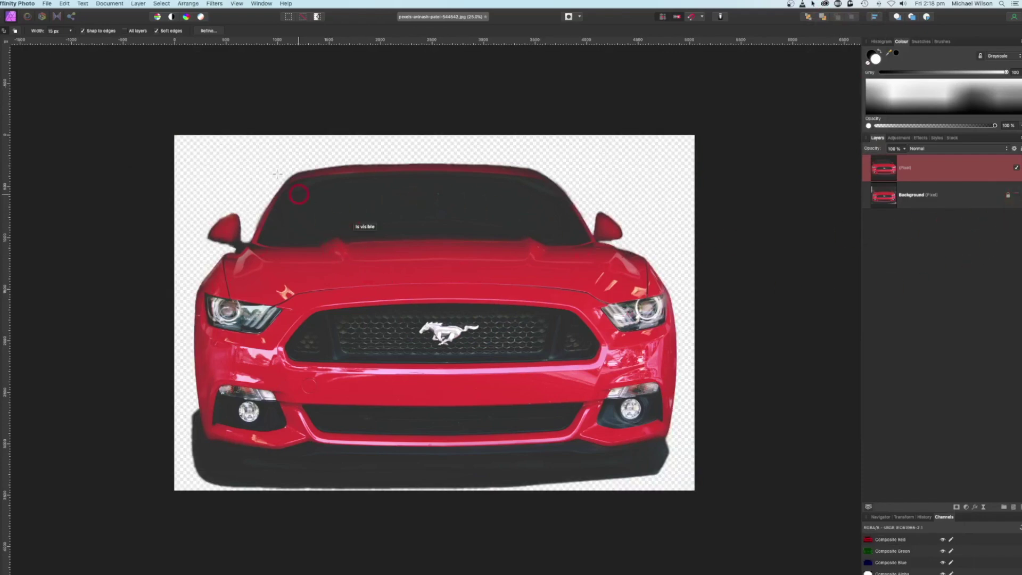
pyautogui.click(213, 3)
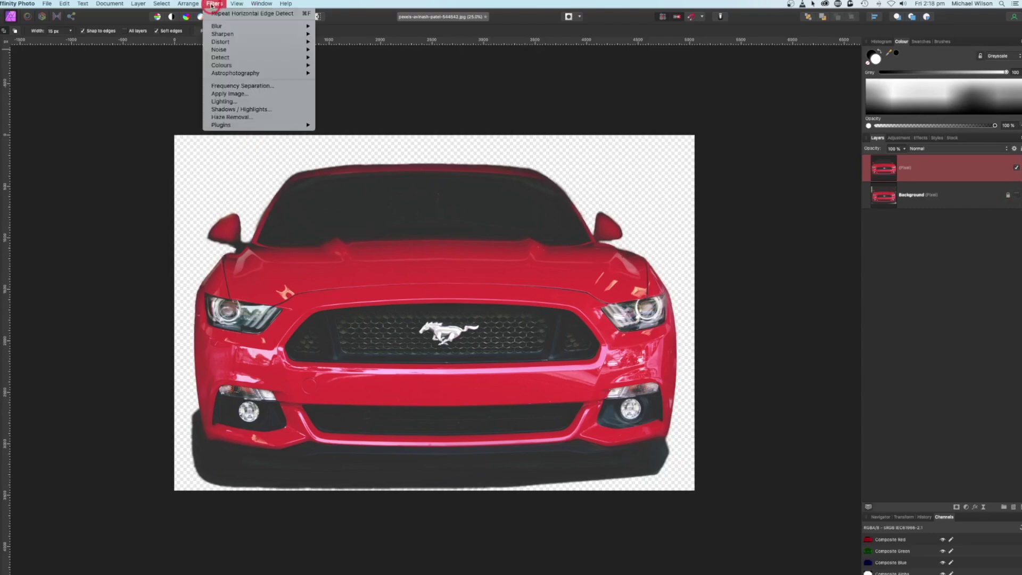
pyautogui.click(232, 57)
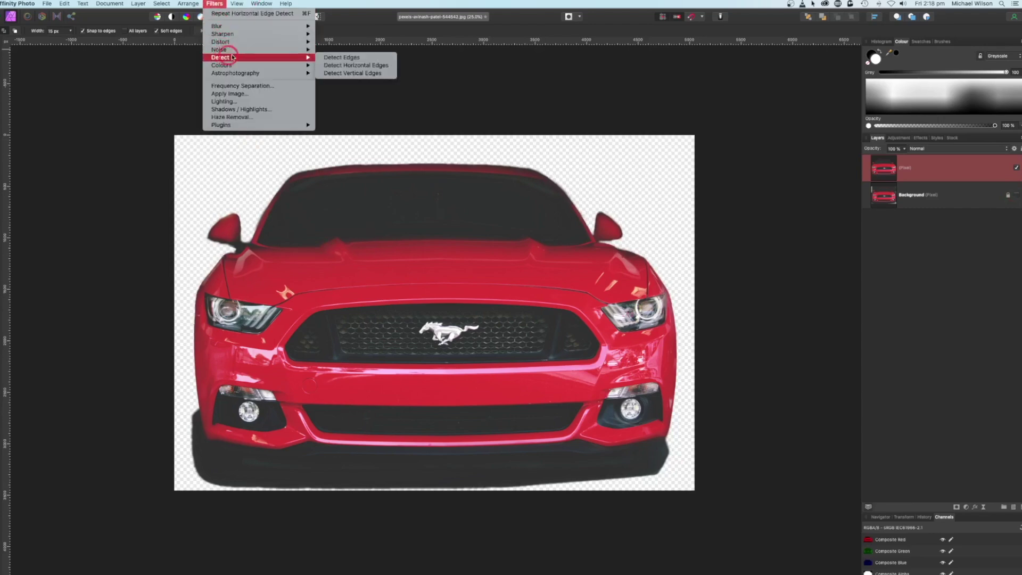
pyautogui.click(347, 65)
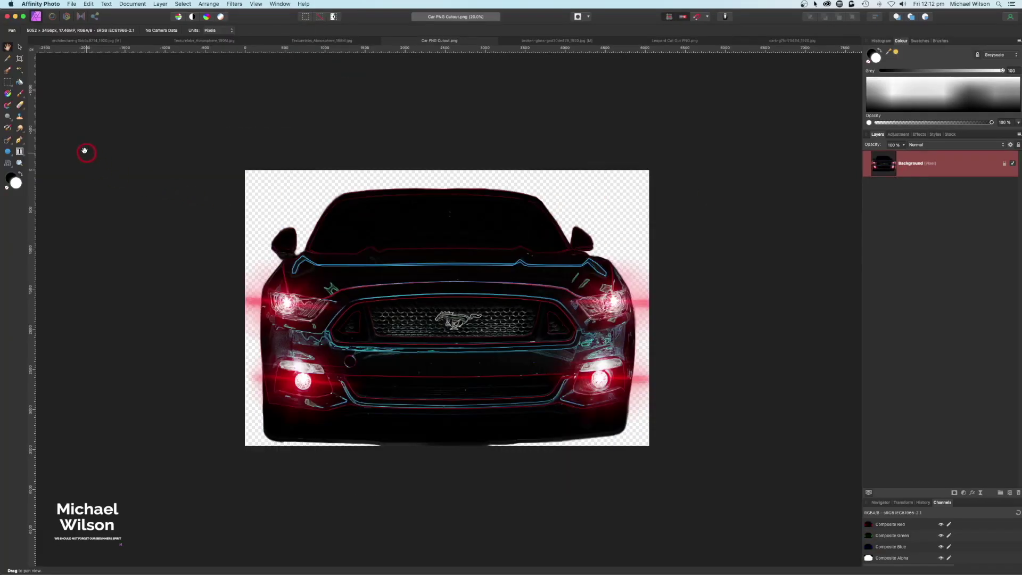
# Choose the 1 px Basic brush with the Paint Brush tool and trace across the car's bonnet edge.
pyautogui.click(940, 42)
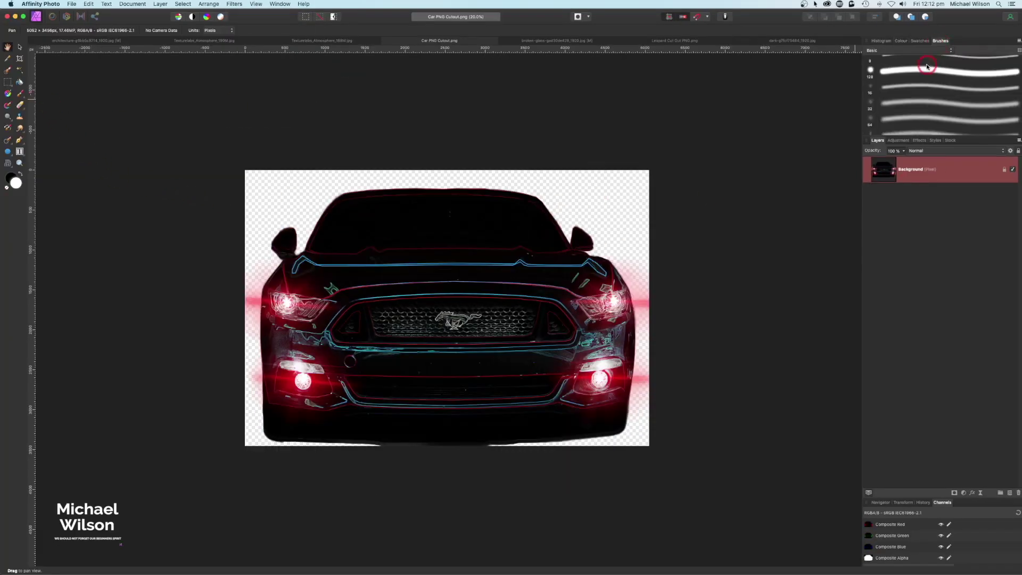
pyautogui.click(924, 64)
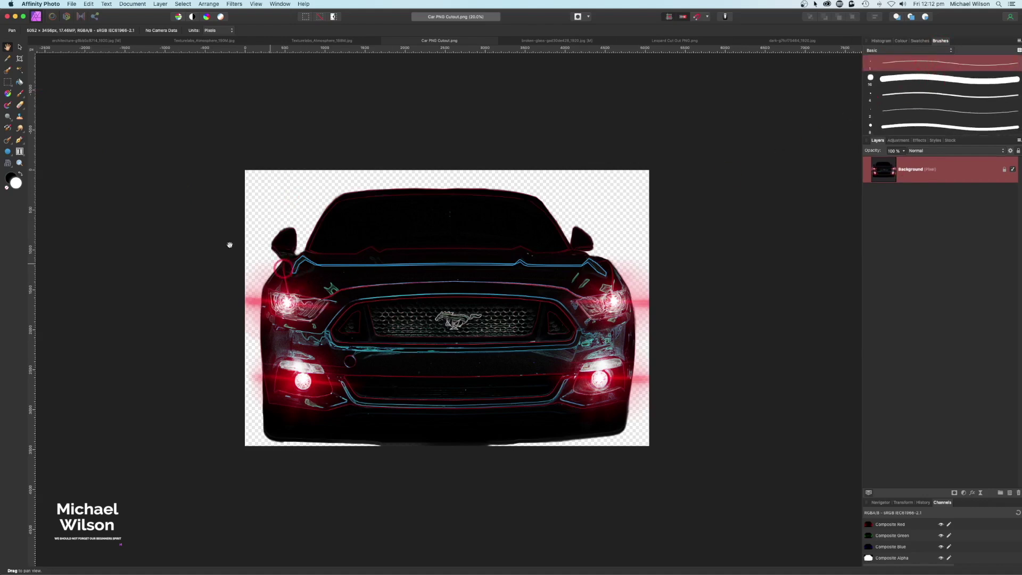
pyautogui.click(21, 95)
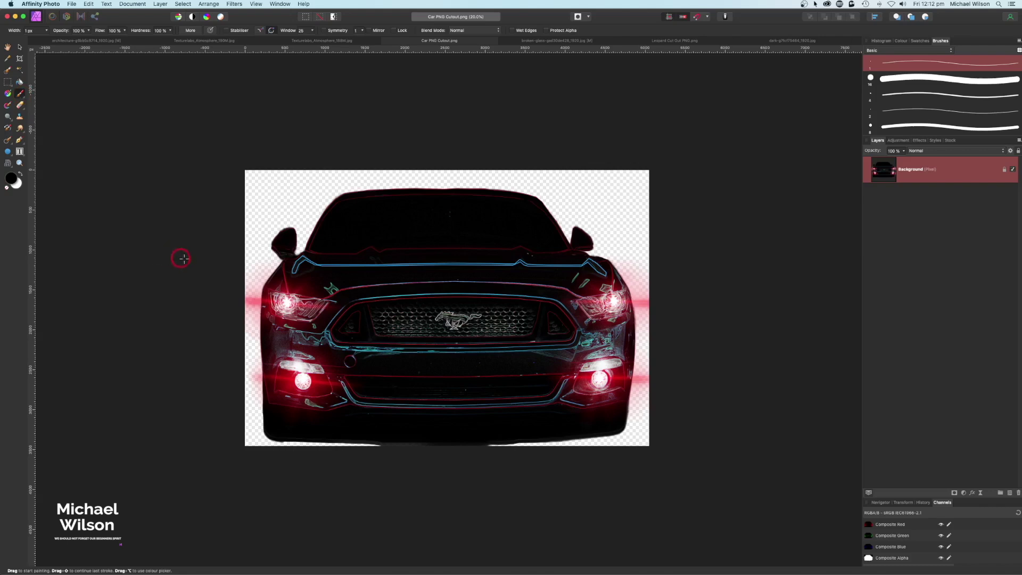
pyautogui.moveTo(307, 258)
pyautogui.mouseDown()
pyautogui.moveTo(344, 200)
pyautogui.moveTo(475, 193)
pyautogui.moveTo(523, 199)
pyautogui.moveTo(565, 250)
pyautogui.mouseUp()
# Return to the street document and paste the car cutout directly above the street photo layer.
pyautogui.click(96, 42)
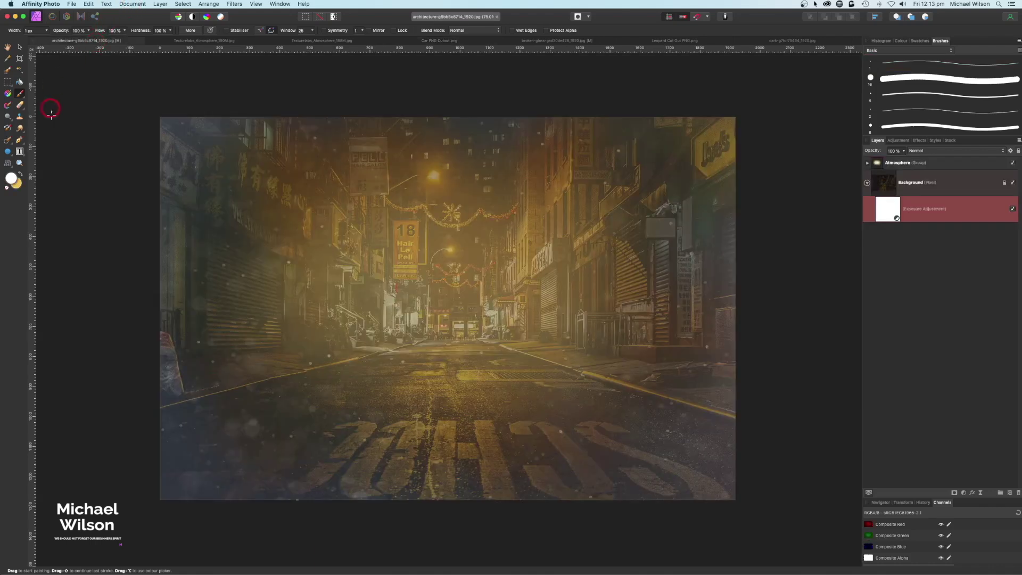
pyautogui.click(867, 183)
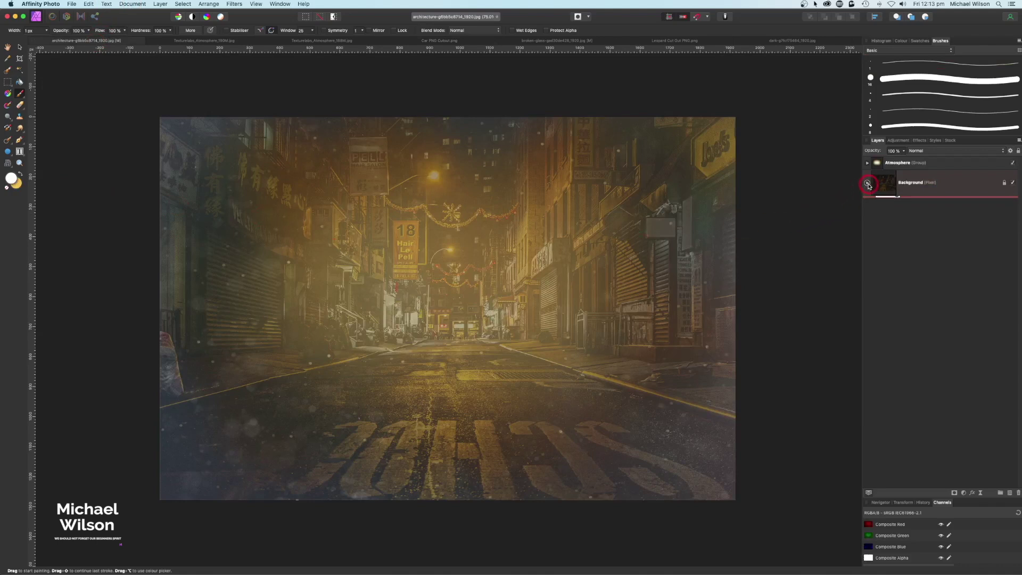
pyautogui.click(906, 184)
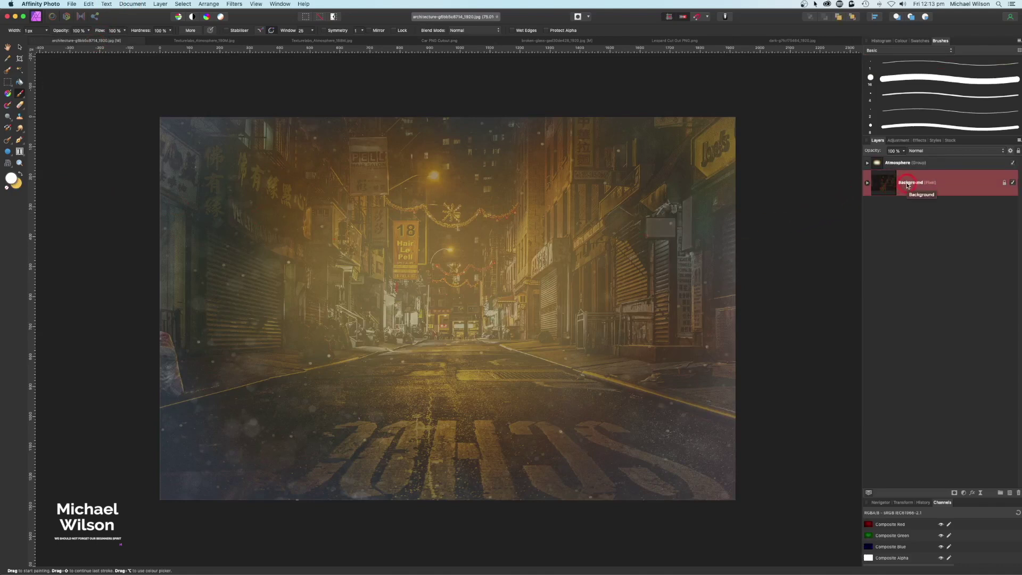
pyautogui.press('super+v')
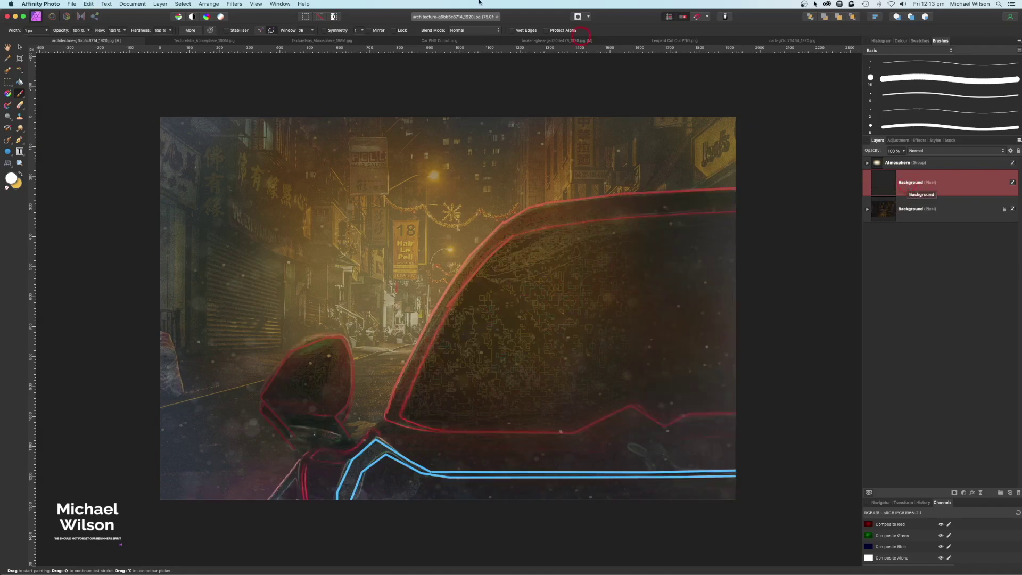
# Scale and position the car in the lower centre of the street, and move its layer above the Atmosphere group.
pyautogui.click(20, 48)
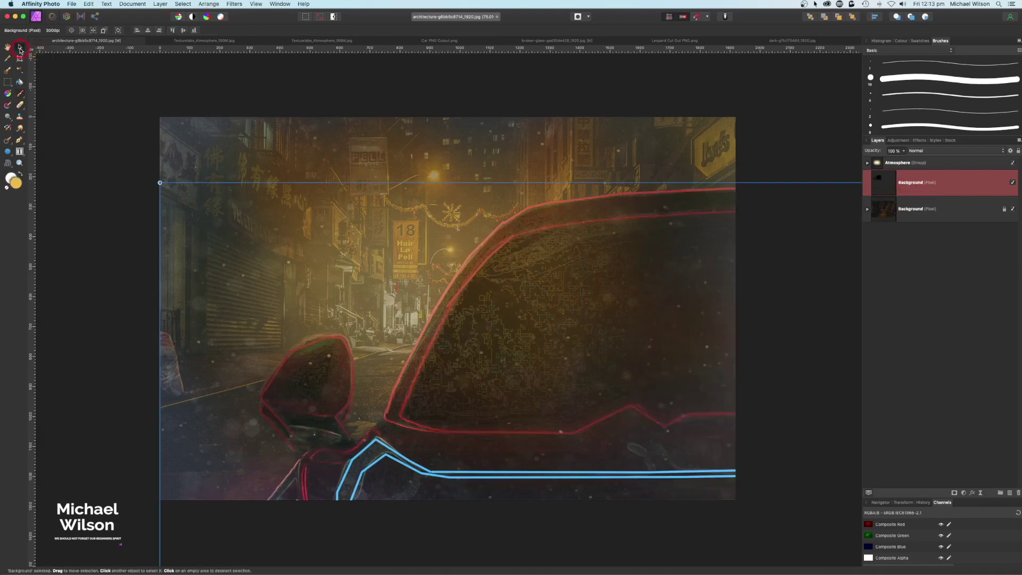
pyautogui.moveTo(249, 239); pyautogui.dragTo(143, 130)
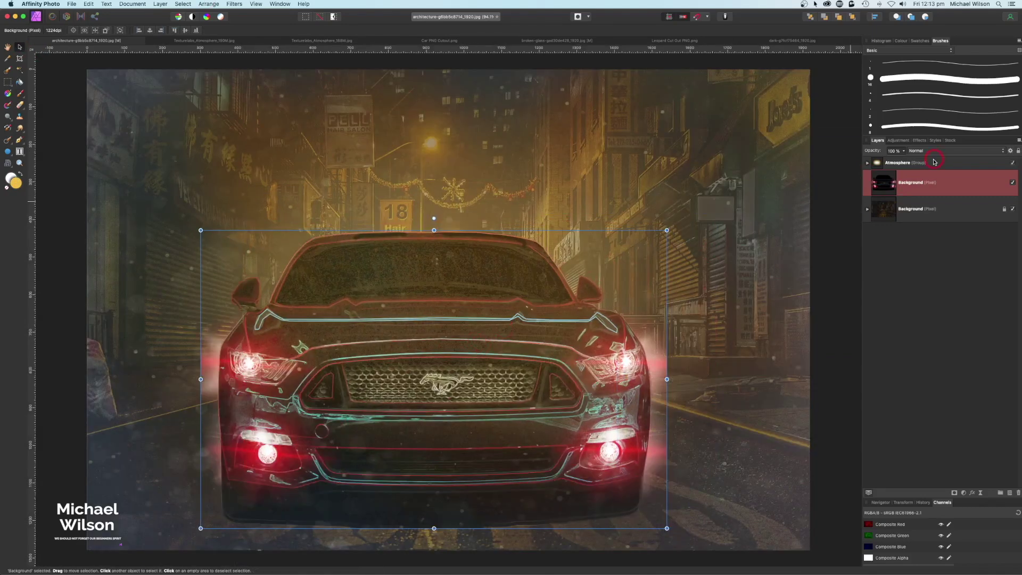
pyautogui.moveTo(925, 182); pyautogui.dragTo(912, 159)
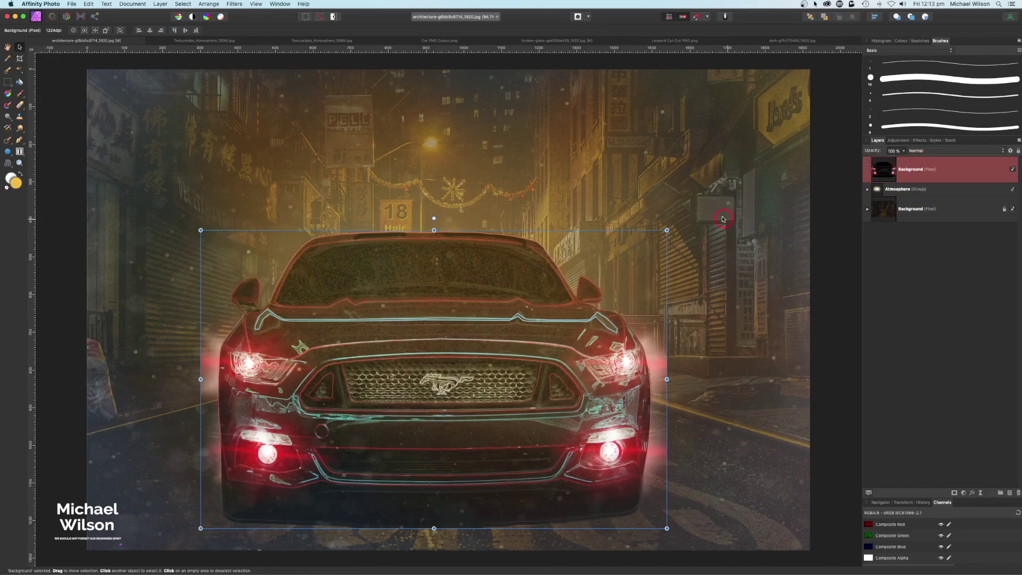
pyautogui.moveTo(497, 292)
pyautogui.mouseDown()
pyautogui.moveTo(486, 299)
pyautogui.moveTo(505, 308)
pyautogui.mouseUp()
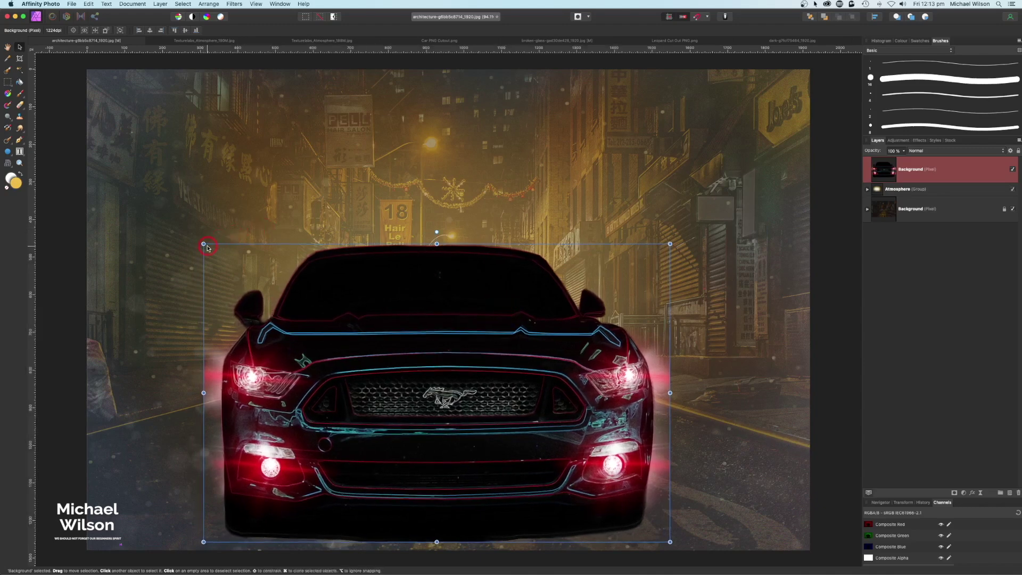
# Scale the car down slightly and shift it a little lower in the street.
pyautogui.moveTo(204, 244)
pyautogui.mouseDown()
pyautogui.moveTo(190, 235)
pyautogui.moveTo(213, 249)
pyautogui.mouseUp()
pyautogui.moveTo(487, 356); pyautogui.dragTo(481, 361)
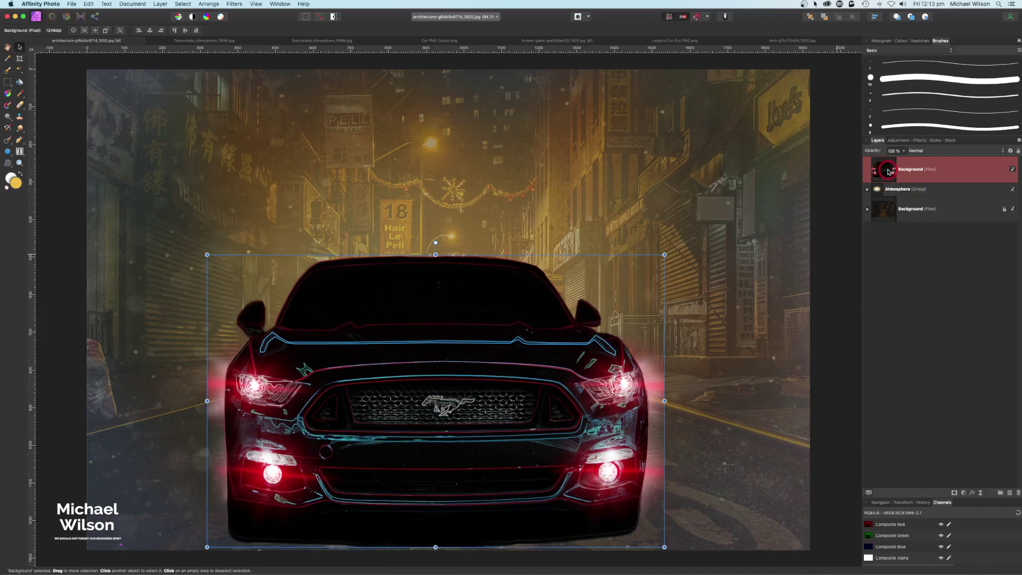
# Set the Erase Brush flow to 9% and erase the dark underside of the car and the hard edge of the right-hand headlight glow.
pyautogui.click(19, 106)
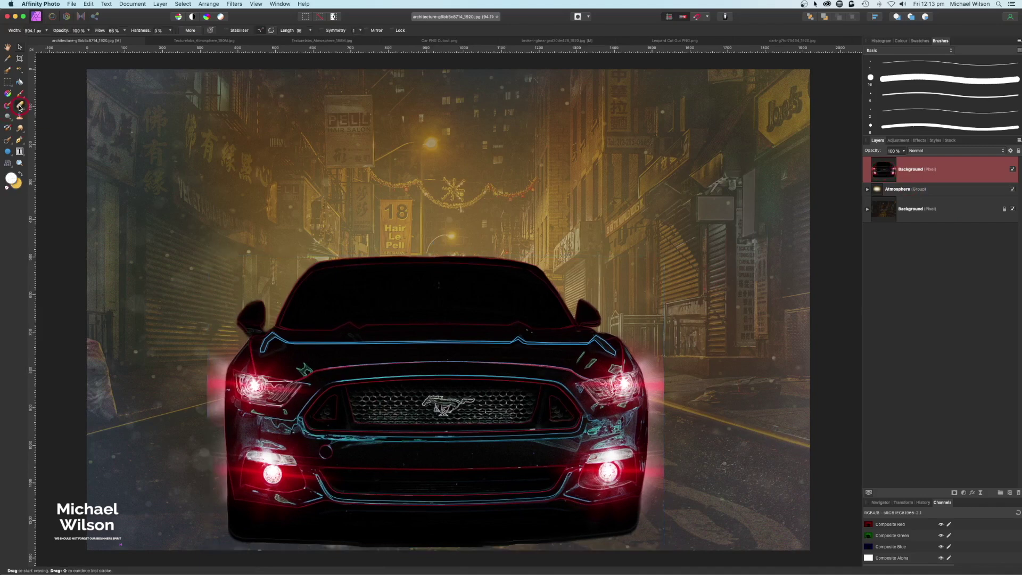
pyautogui.click(100, 31)
pyautogui.click(335, 548)
pyautogui.press('[')
pyautogui.press('[')
pyautogui.press('[')
pyautogui.press('[')
pyautogui.press('[')
pyautogui.press('[')
pyautogui.moveTo(334, 548)
pyautogui.mouseDown()
pyautogui.moveTo(365, 543)
pyautogui.moveTo(369, 481)
pyautogui.moveTo(459, 532)
pyautogui.moveTo(310, 534)
pyautogui.moveTo(515, 532)
pyautogui.moveTo(575, 544)
pyautogui.moveTo(343, 543)
pyautogui.moveTo(730, 550)
pyautogui.moveTo(698, 386)
pyautogui.moveTo(659, 371)
pyautogui.moveTo(664, 359)
pyautogui.moveTo(658, 379)
pyautogui.moveTo(673, 449)
pyautogui.moveTo(660, 481)
pyautogui.moveTo(662, 372)
pyautogui.mouseUp()
# Reduce the eraser size and soften the hard outer edge of the left-hand headlight glow.
pyautogui.press('[')
pyautogui.press('[')
pyautogui.press('[')
pyautogui.moveTo(211, 406)
pyautogui.mouseDown()
pyautogui.moveTo(203, 382)
pyautogui.moveTo(209, 365)
pyautogui.moveTo(207, 422)
pyautogui.moveTo(213, 362)
pyautogui.moveTo(208, 431)
pyautogui.moveTo(206, 353)
pyautogui.mouseUp()
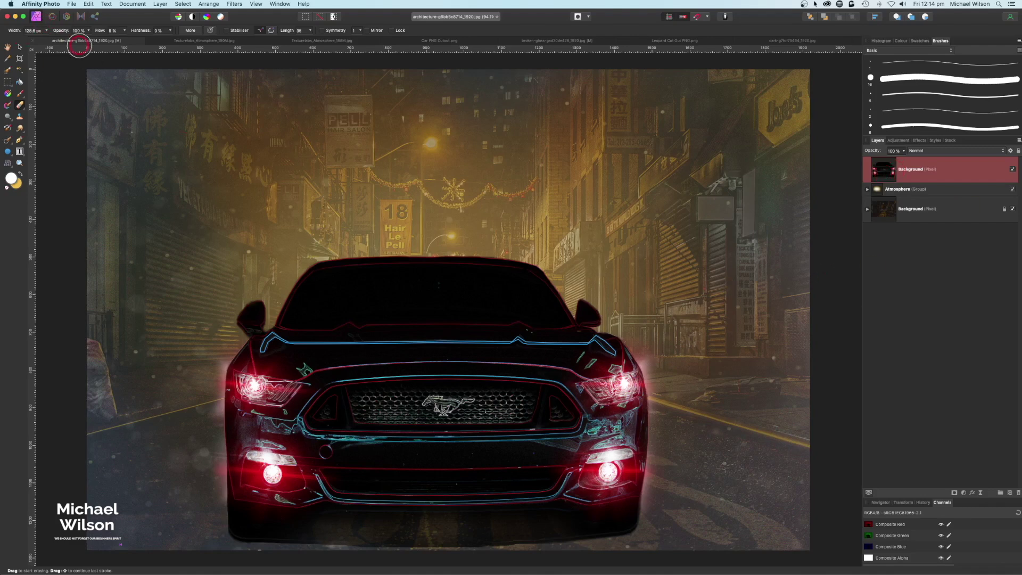
# Move the car slightly further down towards the lower edge of the street image and deselect it.
pyautogui.click(20, 47)
pyautogui.click(501, 387)
pyautogui.moveTo(501, 387); pyautogui.dragTo(501, 397)
pyautogui.click(837, 364)
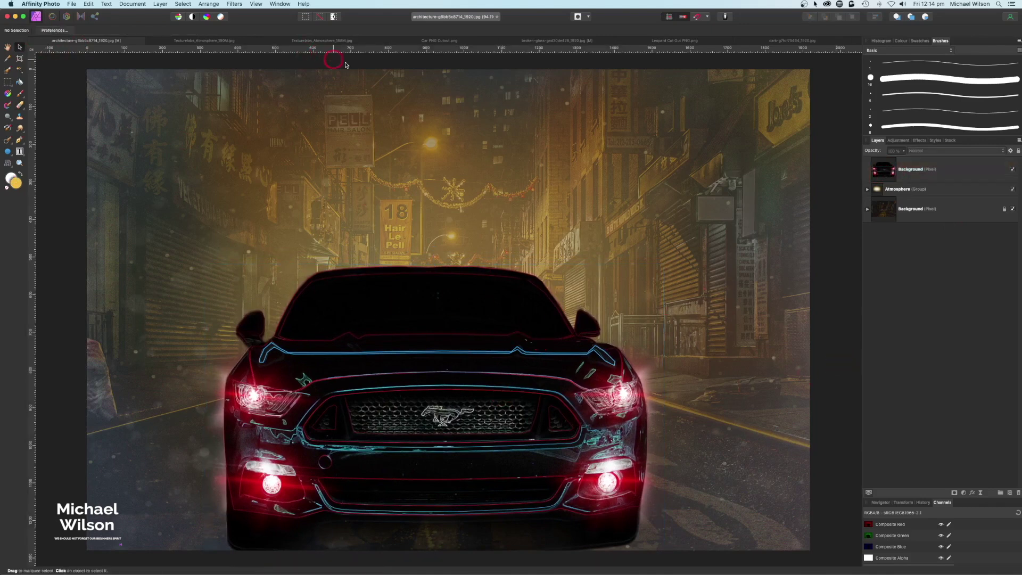
# Copy a rectangular selection of the shattered central pane from the broken-glass image and paste it above the car layer in the street document.
pyautogui.click(534, 43)
pyautogui.press('m')
pyautogui.click(478, 153)
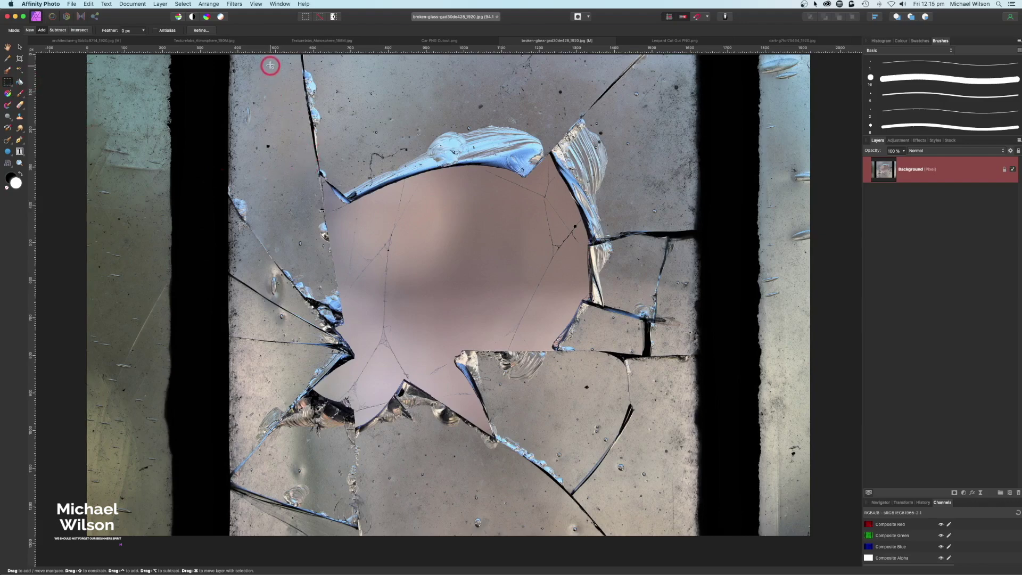
pyautogui.moveTo(272, 61); pyautogui.dragTo(658, 506)
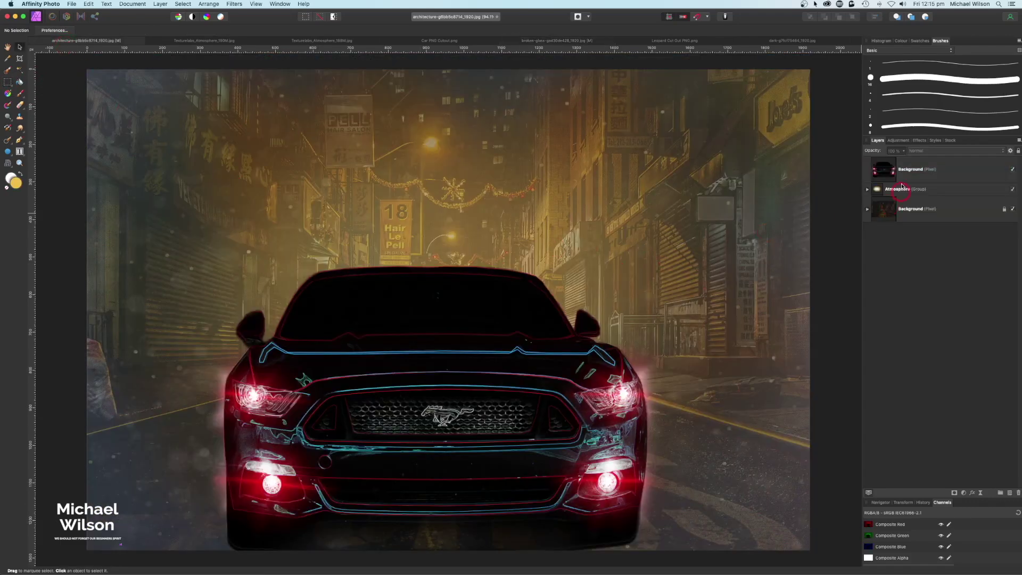
pyautogui.click(917, 172)
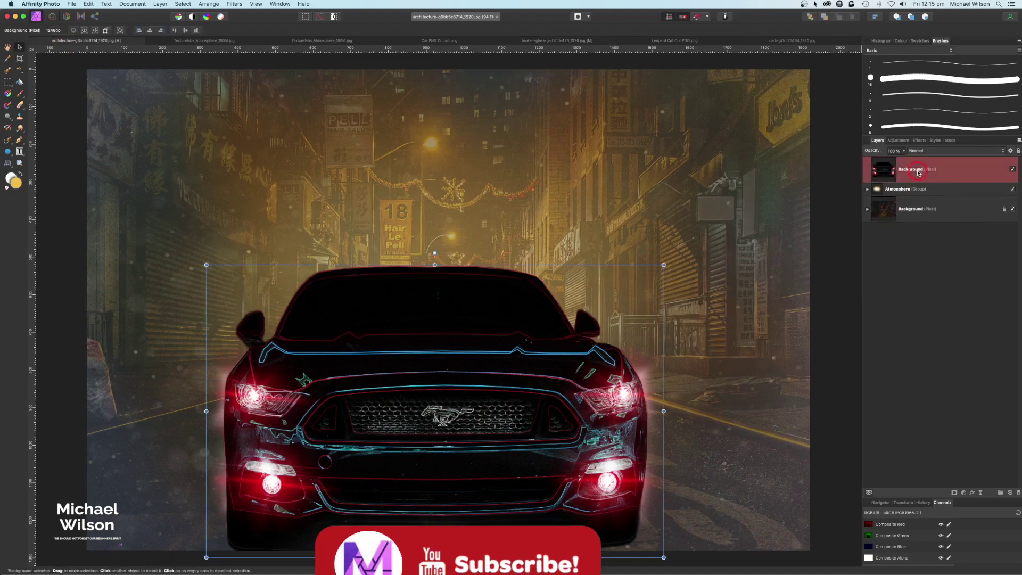
pyautogui.press('super+v')
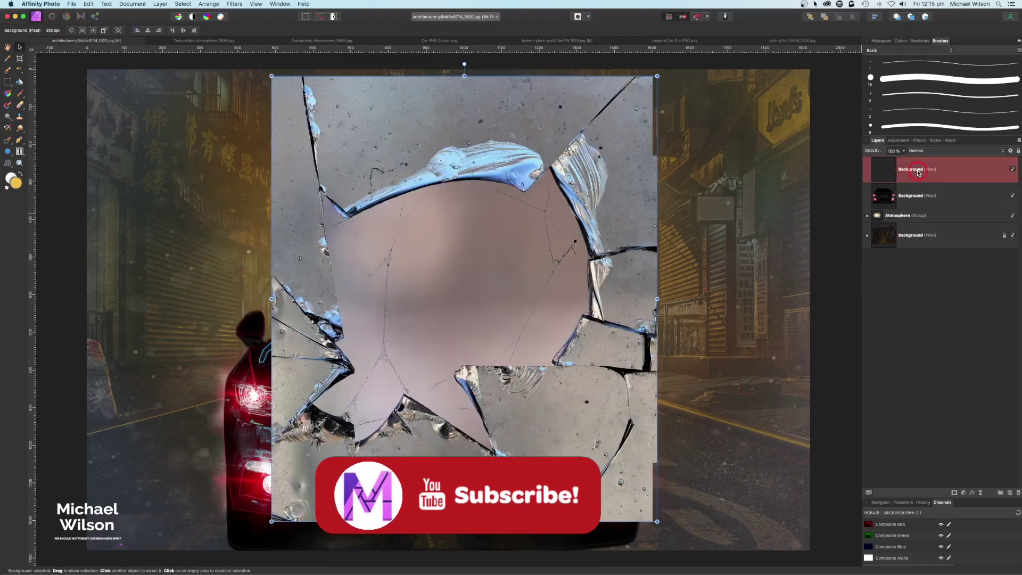
# Scale the glass down, rotate it 90 degrees anticlockwise and place it over the middle of the car's windscreen.
pyautogui.moveTo(272, 78); pyautogui.dragTo(507, 263)
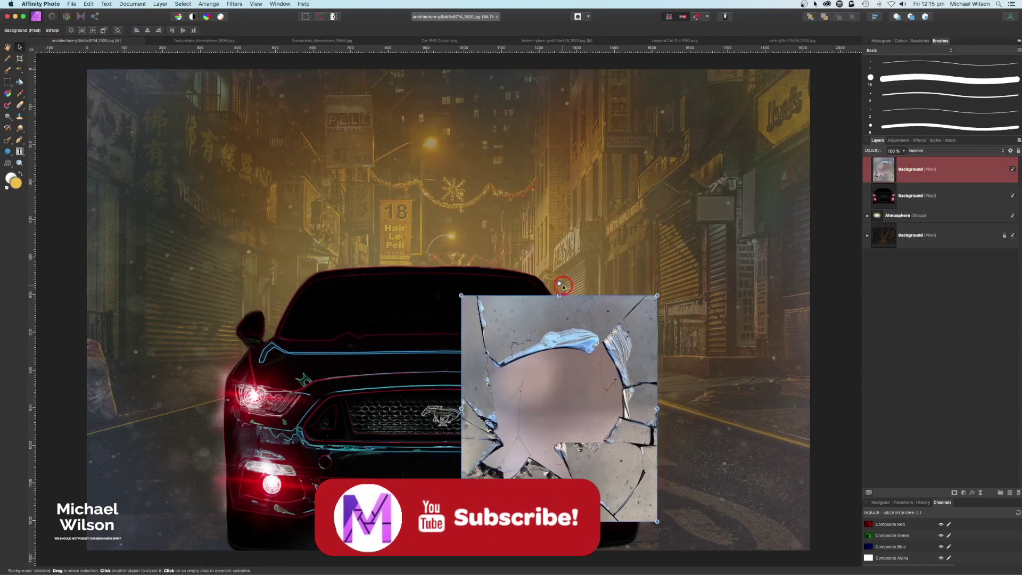
pyautogui.moveTo(559, 283); pyautogui.dragTo(483, 408)
pyautogui.moveTo(498, 365); pyautogui.dragTo(376, 293)
pyautogui.moveTo(548, 243); pyautogui.dragTo(447, 323)
pyautogui.moveTo(423, 367); pyautogui.dragTo(524, 315)
pyautogui.moveTo(346, 323); pyautogui.dragTo(312, 314)
pyautogui.moveTo(524, 261); pyautogui.dragTo(486, 291)
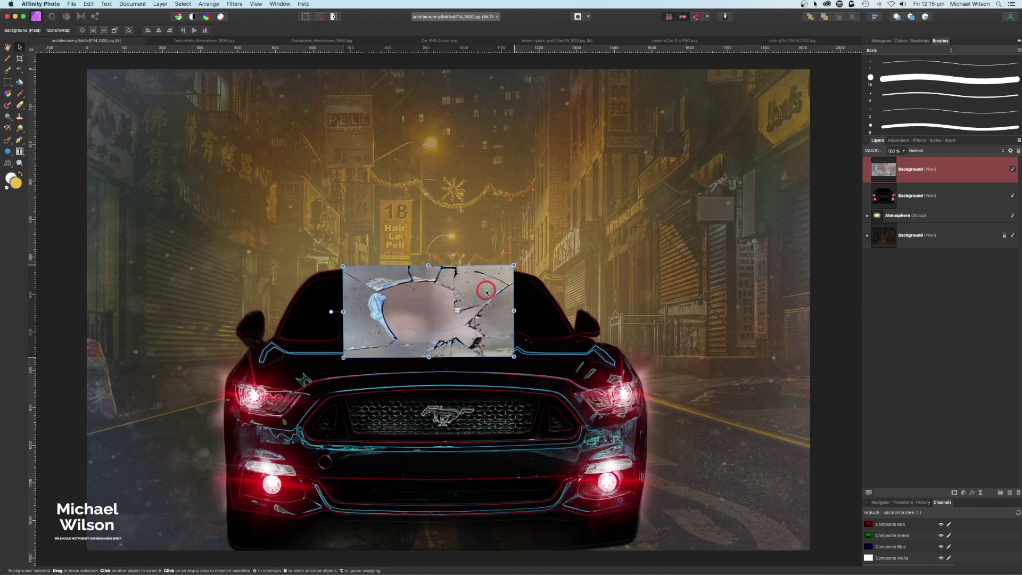
# Set the glass layer's blend mode to Hard Light and add a mask to it.
pyautogui.click(938, 152)
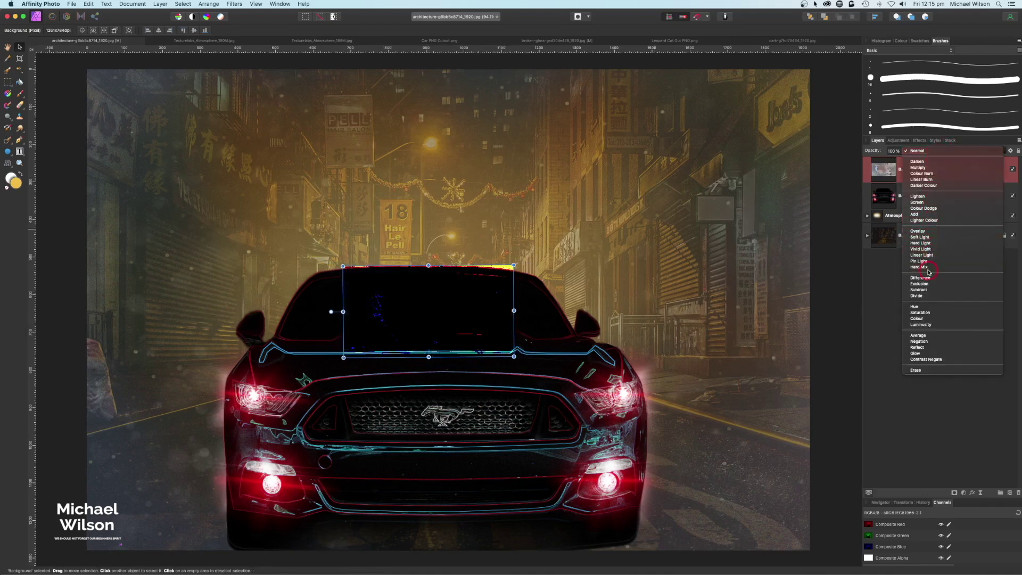
pyautogui.click(921, 243)
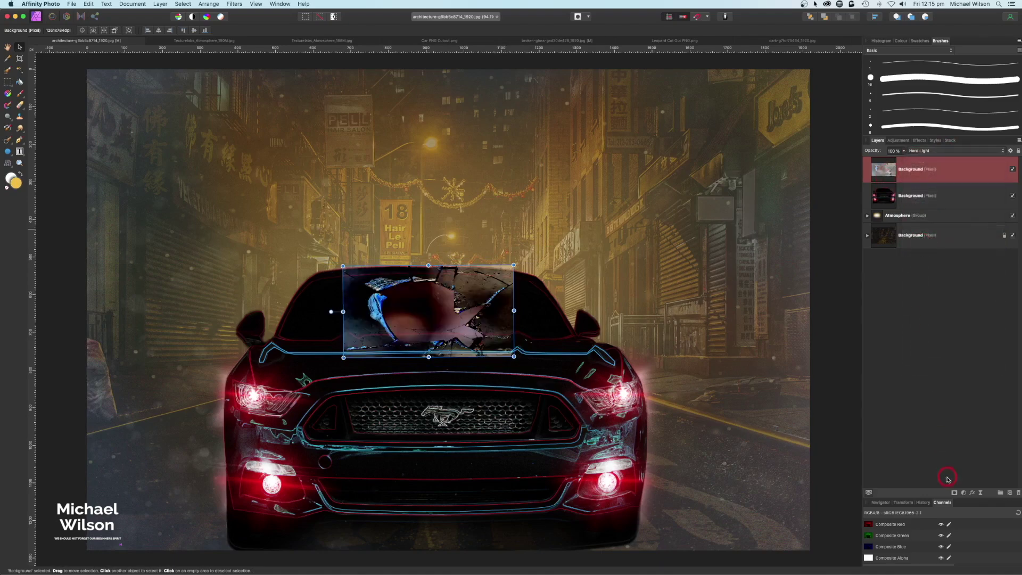
pyautogui.click(954, 493)
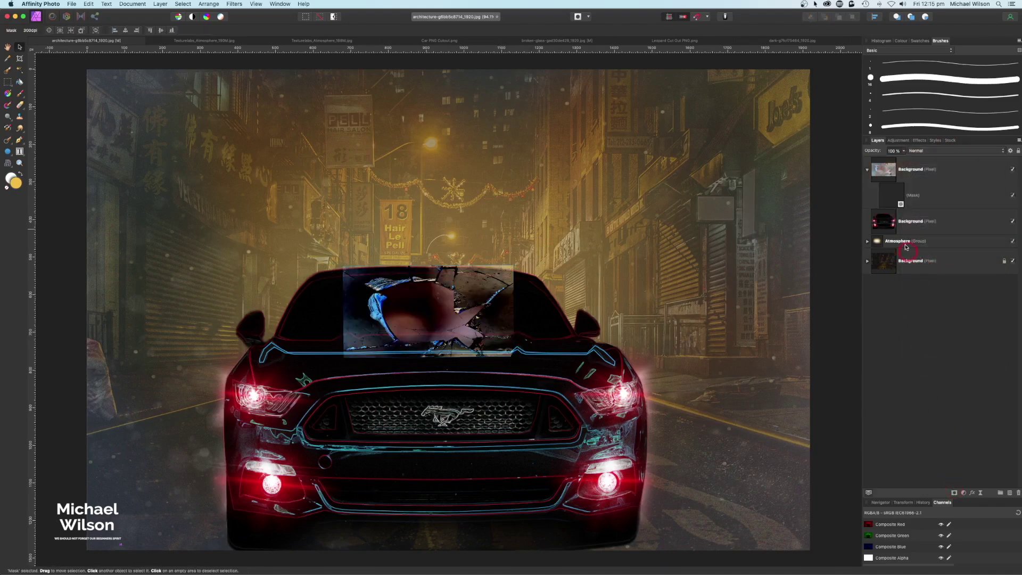
pyautogui.click(898, 197)
# Paint black on the glass mask with a soft Basic brush to hide the pane's hard edges and blend the shards into the windscreen.
pyautogui.scroll(-5, 923, 107)
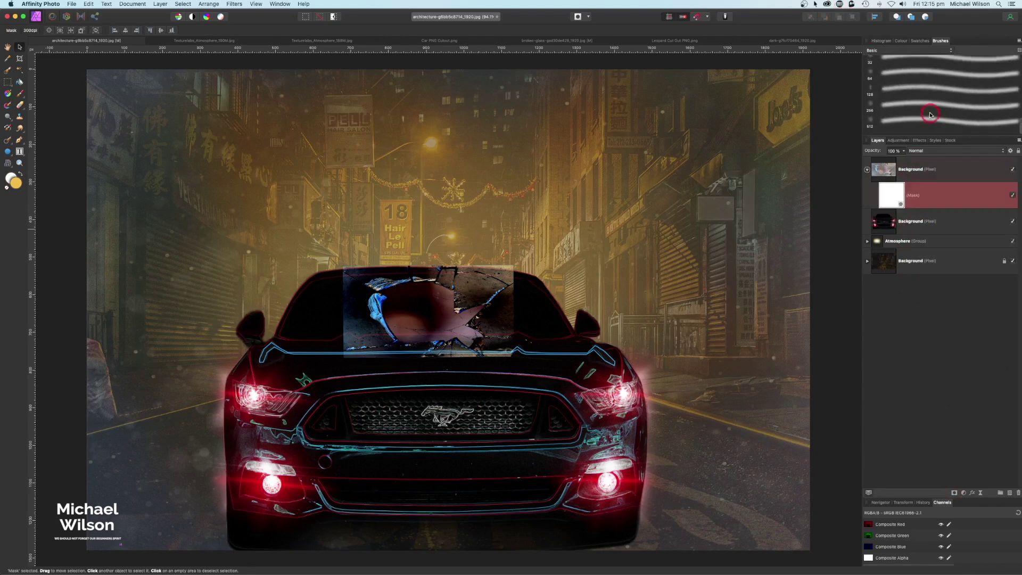
pyautogui.click(905, 64)
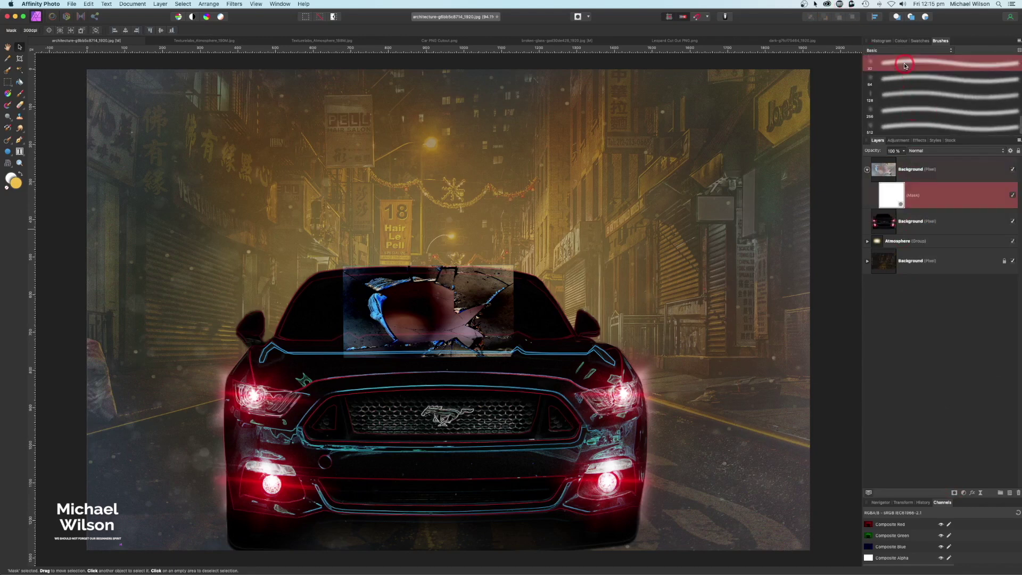
pyautogui.click(905, 41)
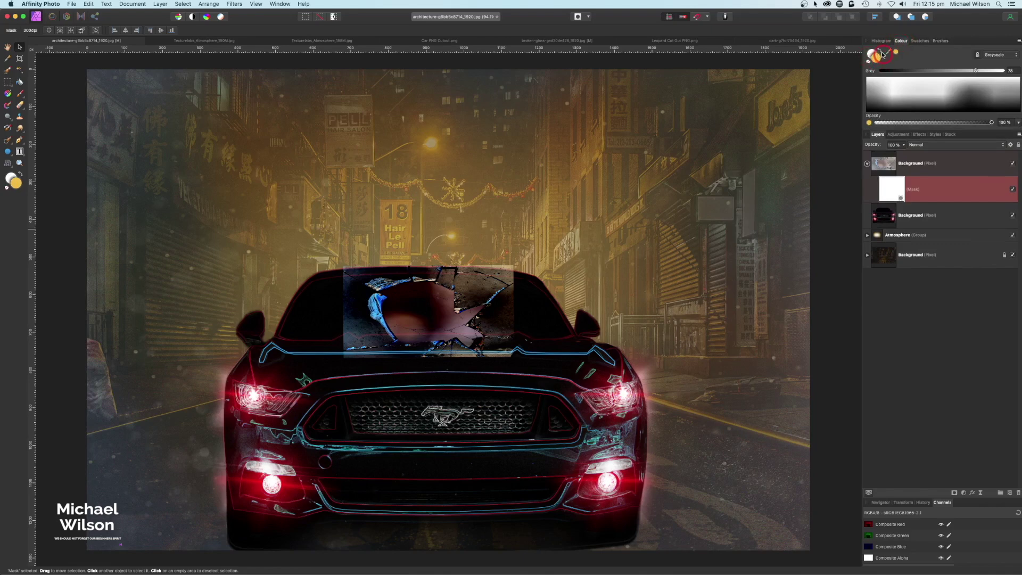
pyautogui.press('d')
pyautogui.click(21, 96)
pyautogui.press('x')
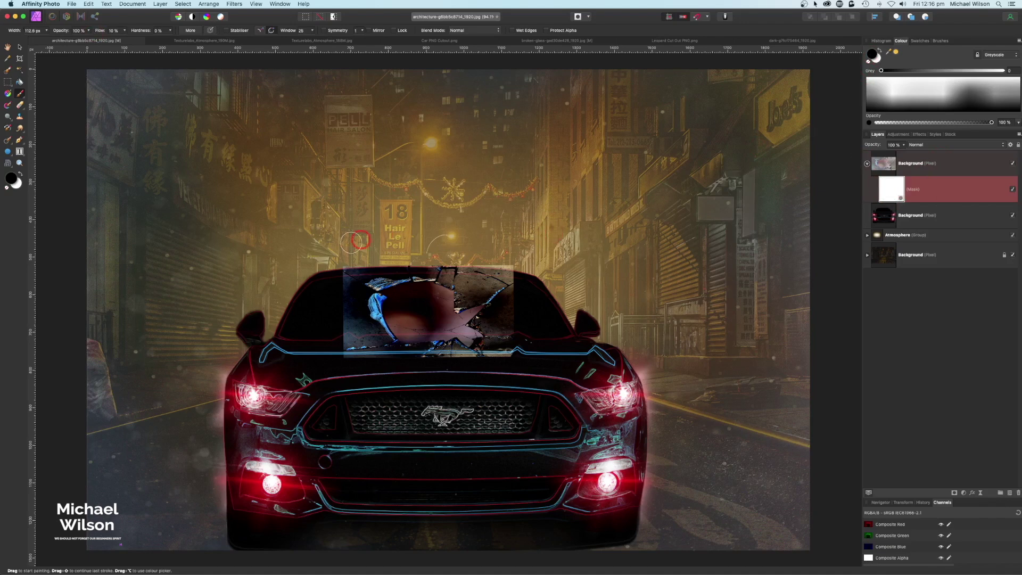
pyautogui.moveTo(366, 266)
pyautogui.mouseDown()
pyautogui.moveTo(529, 272)
pyautogui.moveTo(335, 272)
pyautogui.moveTo(352, 324)
pyautogui.moveTo(392, 351)
pyautogui.moveTo(347, 345)
pyautogui.moveTo(359, 308)
pyautogui.moveTo(360, 348)
pyautogui.moveTo(471, 293)
pyautogui.moveTo(467, 281)
pyautogui.moveTo(495, 286)
pyautogui.moveTo(455, 284)
pyautogui.moveTo(468, 300)
pyautogui.moveTo(511, 308)
pyautogui.moveTo(489, 354)
pyautogui.moveTo(426, 354)
pyautogui.moveTo(510, 327)
pyautogui.moveTo(507, 299)
pyautogui.moveTo(465, 292)
pyautogui.moveTo(346, 305)
pyautogui.moveTo(440, 348)
pyautogui.moveTo(482, 352)
pyautogui.moveTo(449, 286)
pyautogui.moveTo(343, 296)
pyautogui.moveTo(440, 355)
pyautogui.moveTo(384, 349)
pyautogui.moveTo(475, 276)
pyautogui.moveTo(424, 310)
pyautogui.moveTo(394, 303)
pyautogui.moveTo(441, 306)
pyautogui.moveTo(408, 321)
pyautogui.moveTo(419, 331)
pyautogui.moveTo(475, 313)
pyautogui.moveTo(431, 325)
pyautogui.moveTo(442, 301)
pyautogui.moveTo(461, 329)
pyautogui.moveTo(400, 331)
pyautogui.moveTo(466, 335)
pyautogui.moveTo(442, 327)
pyautogui.moveTo(434, 297)
pyautogui.moveTo(724, 387)
pyautogui.moveTo(449, 342)
pyautogui.moveTo(395, 349)
pyautogui.mouseUp()
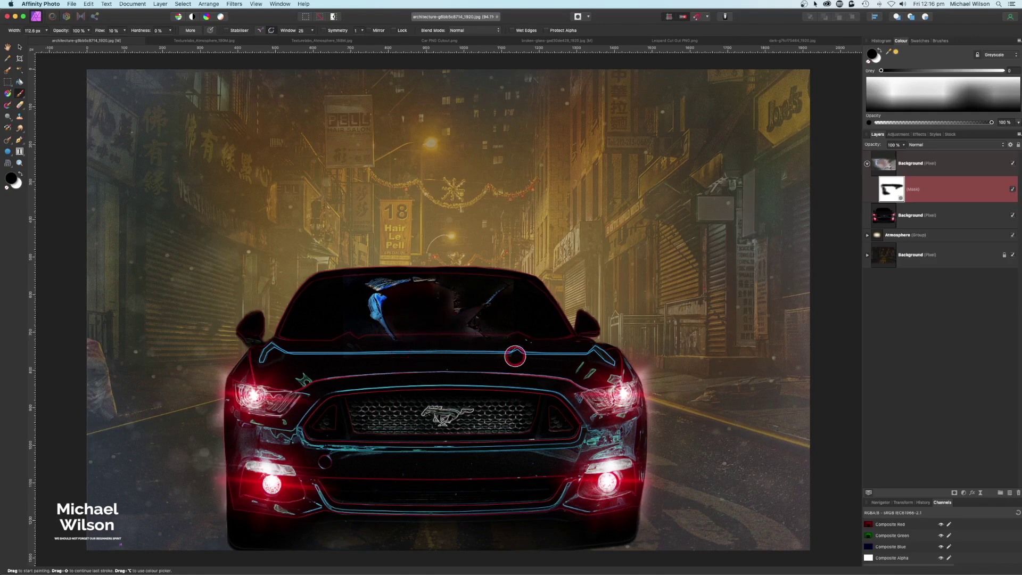
pyautogui.click(868, 164)
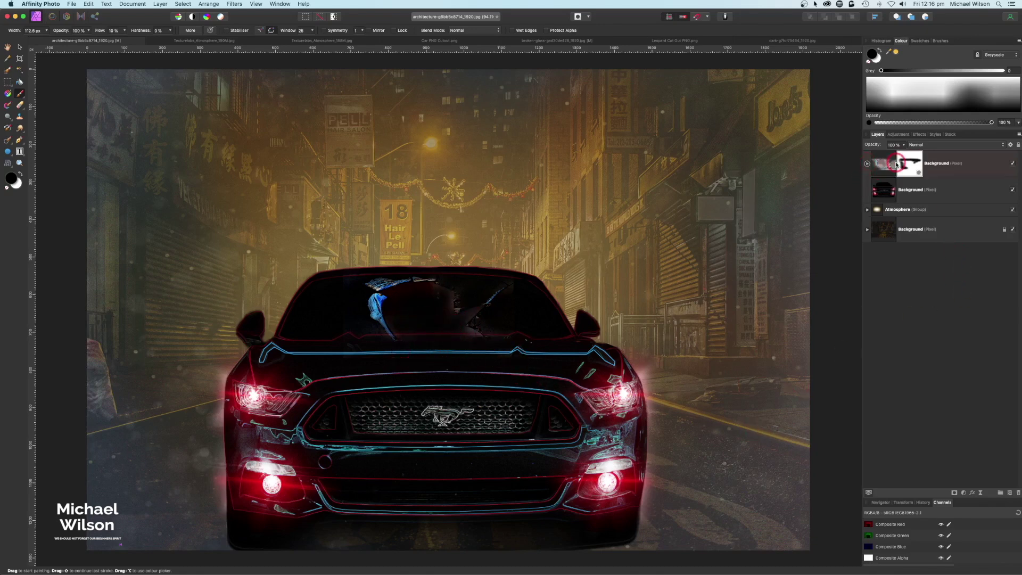
pyautogui.click(867, 165)
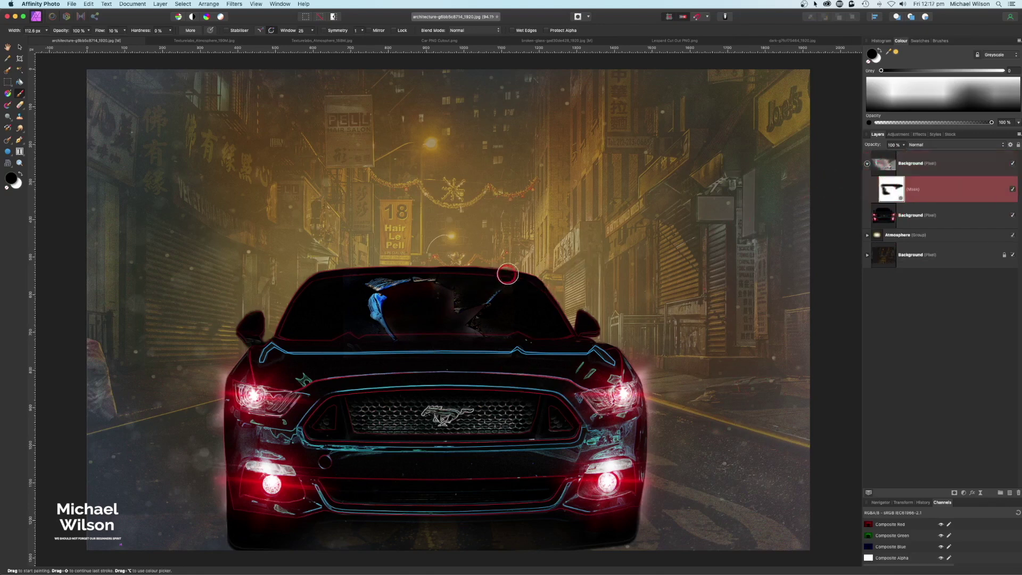
pyautogui.click(868, 164)
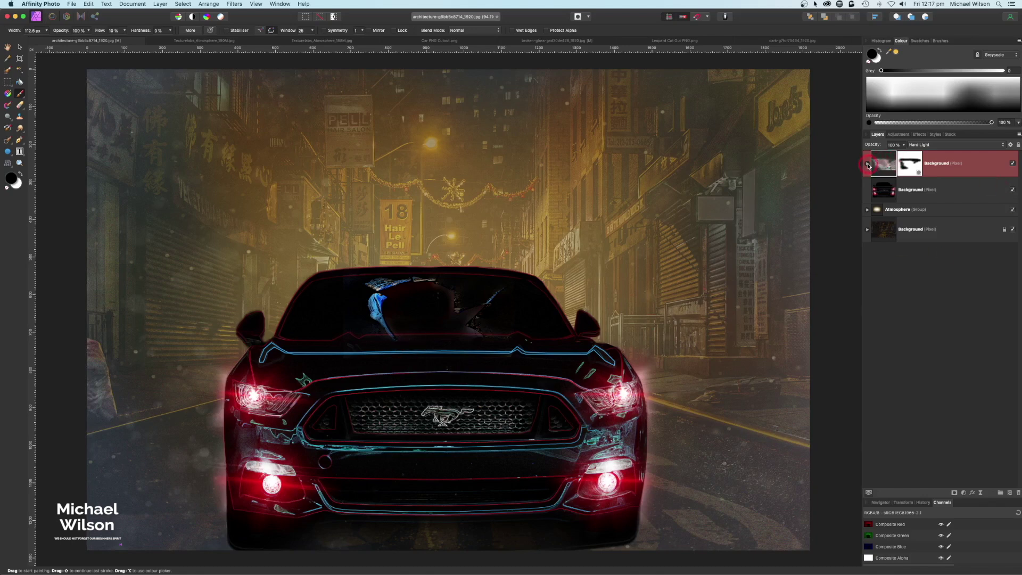
pyautogui.click(868, 165)
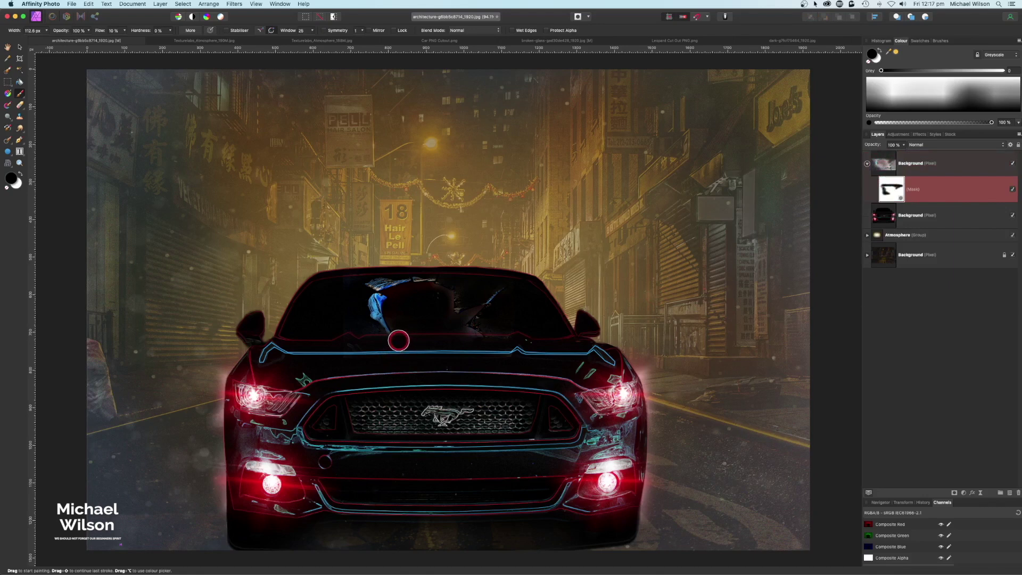
pyautogui.click(882, 165)
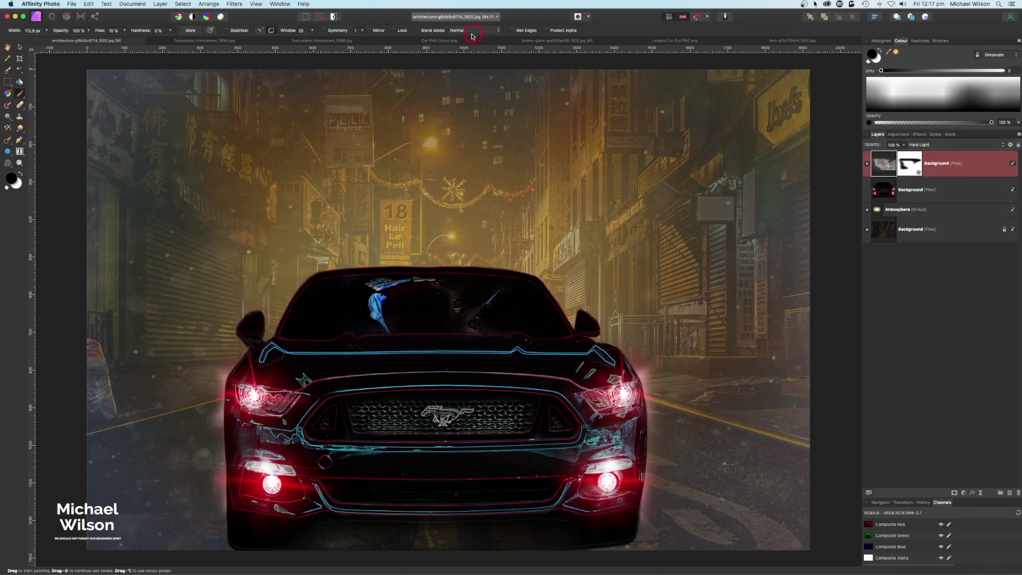
# Switch to the leopard cutout image and look over the Detect edge filters and the leopard's edge-detected fur.
pyautogui.click(646, 43)
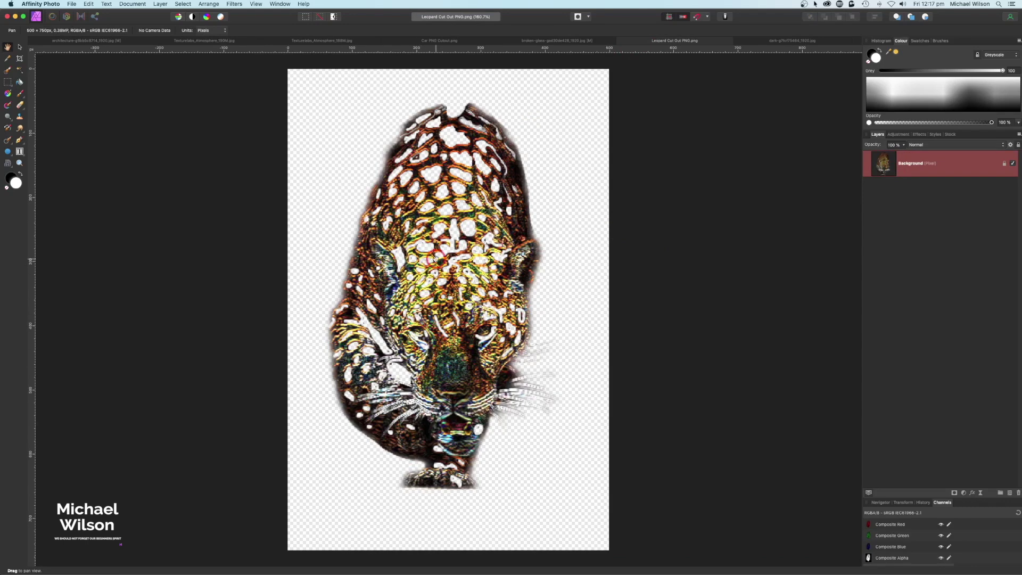
pyautogui.click(233, 4)
pyautogui.moveTo(295, 44)
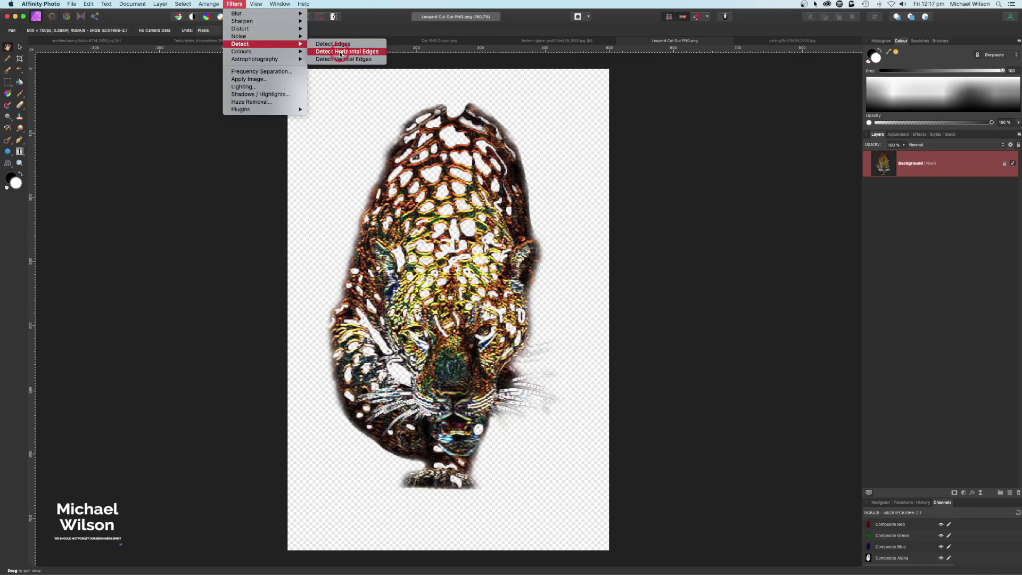
pyautogui.click(112, 145)
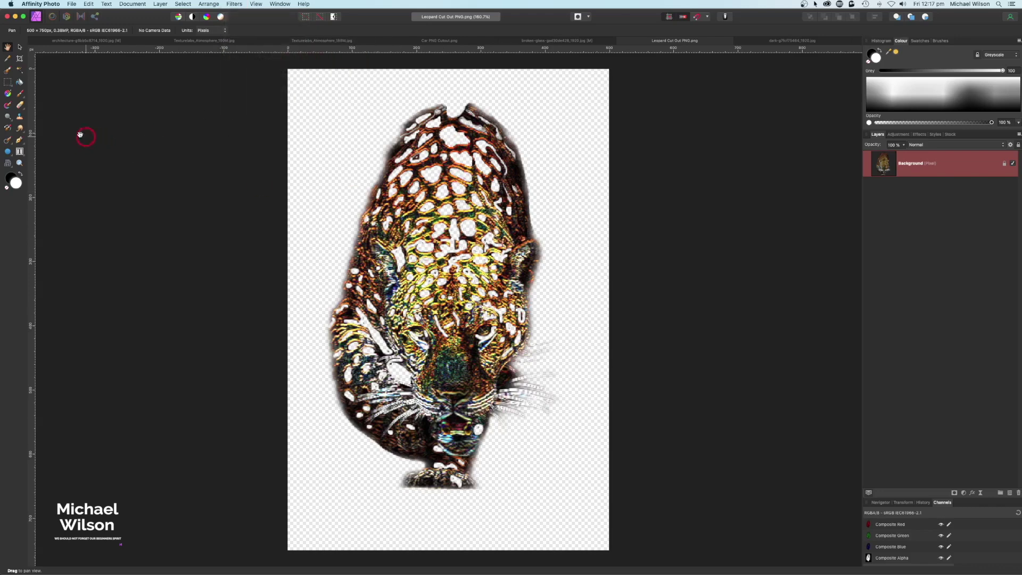
pyautogui.click(489, 161)
pyautogui.click(464, 155)
pyautogui.click(452, 171)
pyautogui.click(485, 230)
# Unlock the leopard's Background layer and shift the cutout slightly on its canvas with the Move tool.
pyautogui.click(33, 83)
pyautogui.click(20, 49)
pyautogui.click(414, 213)
pyautogui.click(1005, 164)
pyautogui.moveTo(496, 245); pyautogui.dragTo(445, 263)
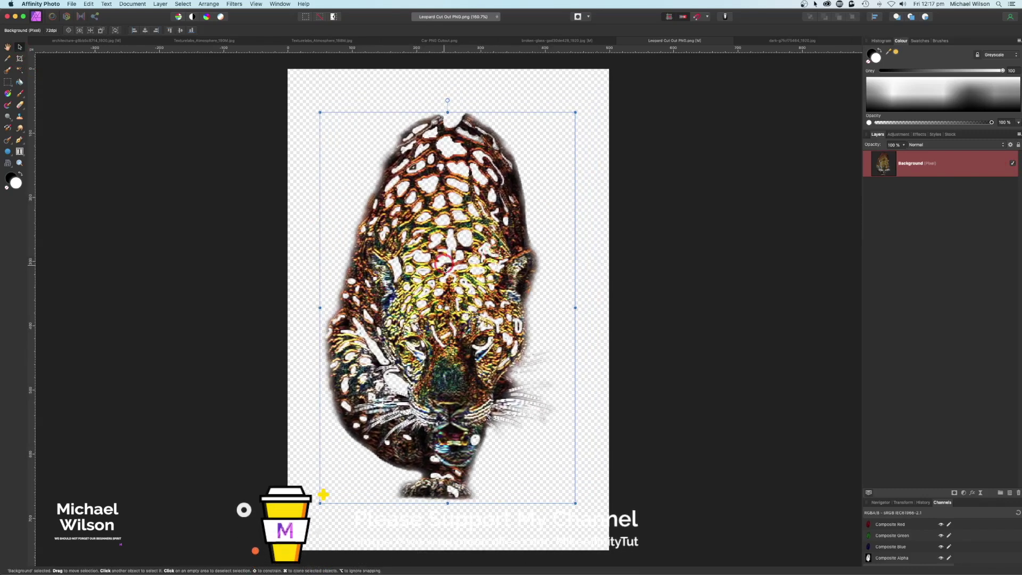
pyautogui.moveTo(459, 234); pyautogui.dragTo(461, 230)
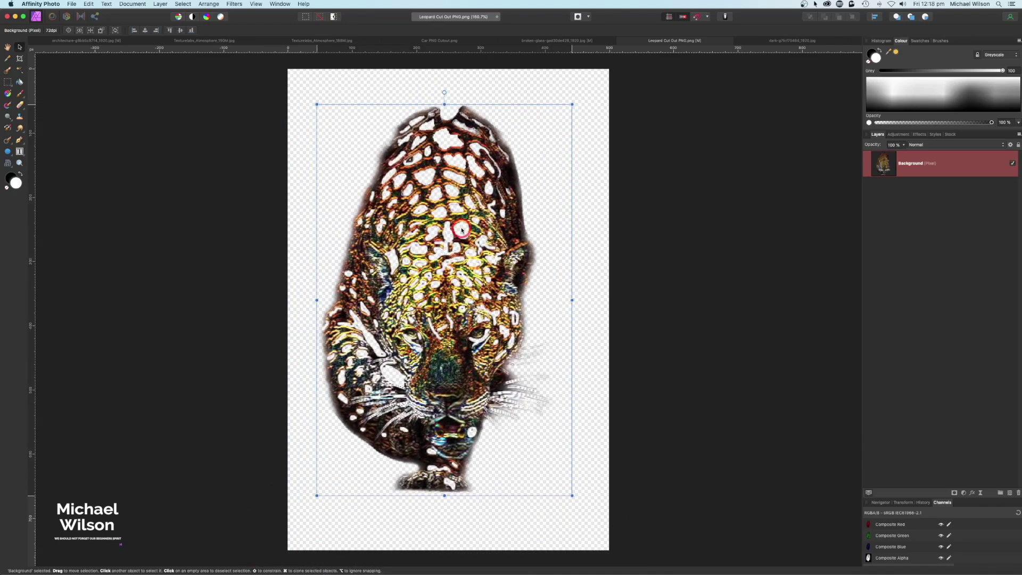
# Return to the street document and paste the leopard cutout directly above the car layer.
pyautogui.click(88, 41)
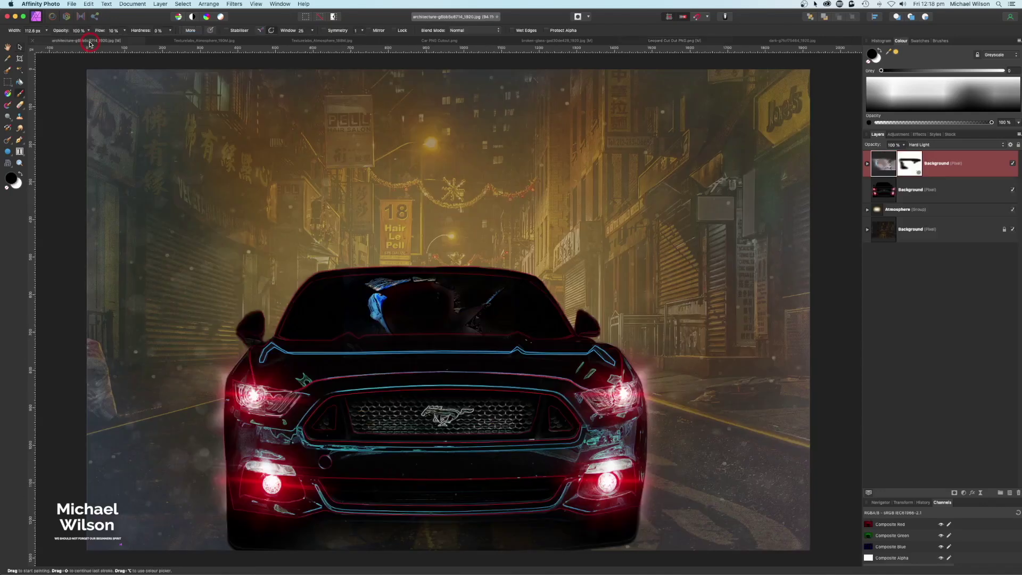
pyautogui.click(921, 190)
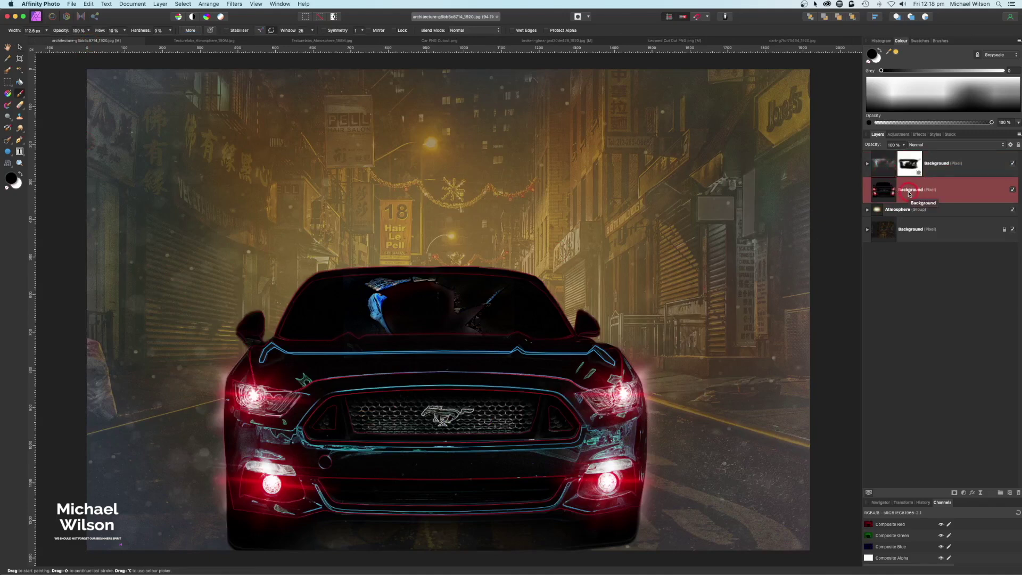
pyautogui.press('super+shift+n')
pyautogui.press('super+v')
pyautogui.click(20, 49)
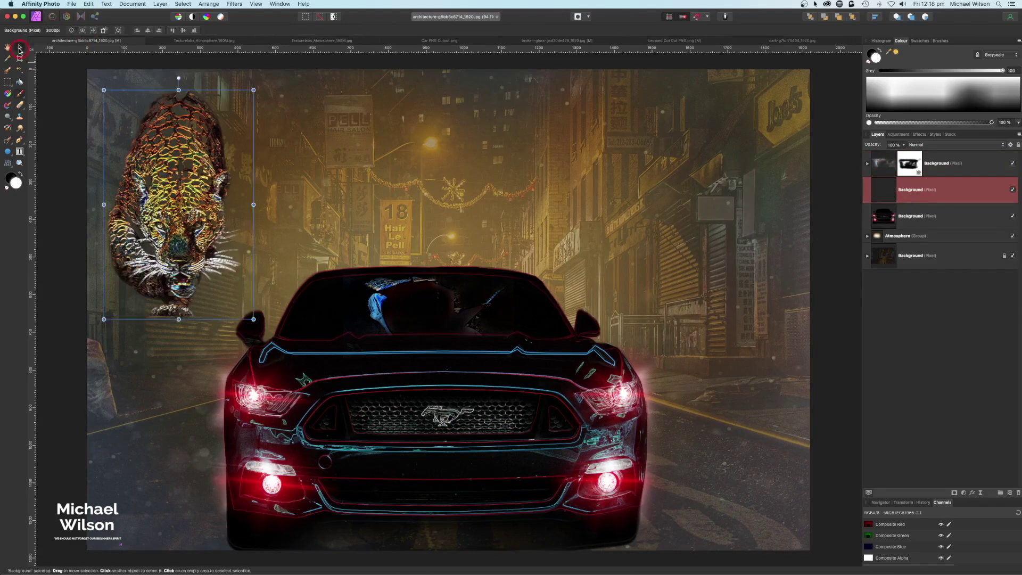
# Move the leopard to the front centre of the car and enlarge it to reach from the windscreen to the lower bumper.
pyautogui.moveTo(144, 151); pyautogui.dragTo(388, 338)
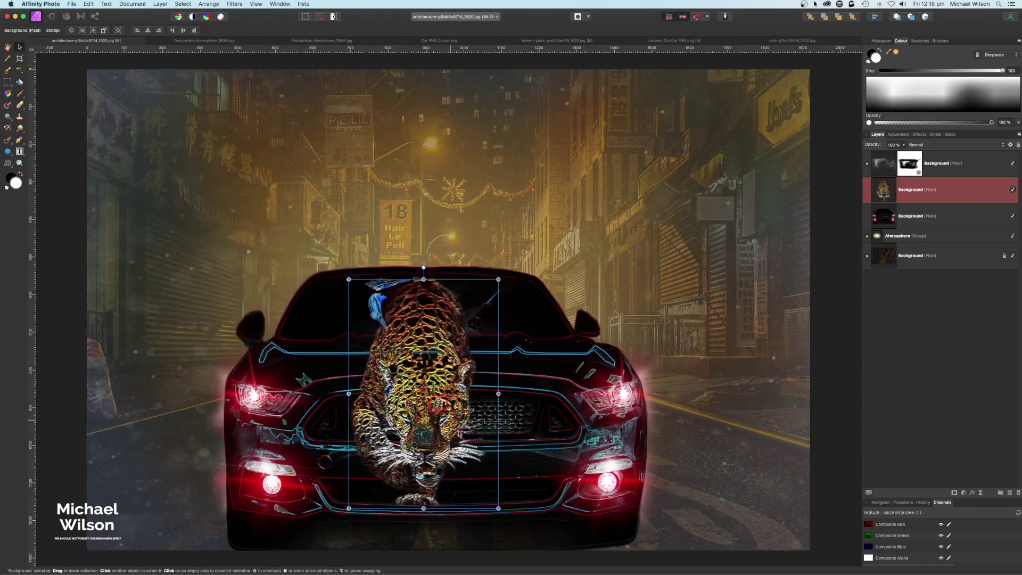
pyautogui.moveTo(498, 508); pyautogui.dragTo(525, 547)
pyautogui.moveTo(471, 448); pyautogui.dragTo(461, 443)
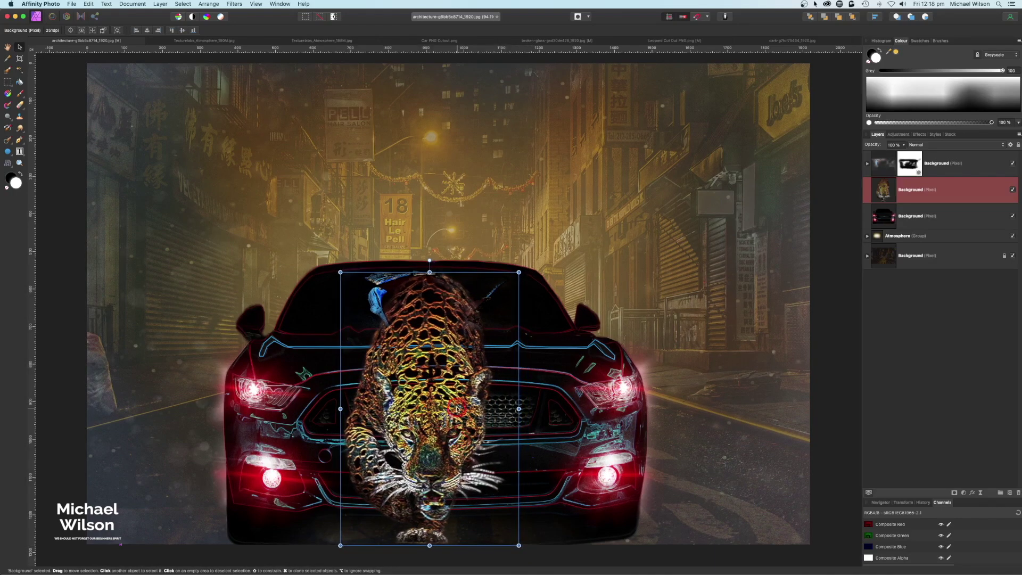
# Move the leopard layer above the masked glass layer in the stack and keep it selected.
pyautogui.moveTo(926, 183); pyautogui.dragTo(899, 167)
pyautogui.moveTo(427, 307); pyautogui.dragTo(427, 307)
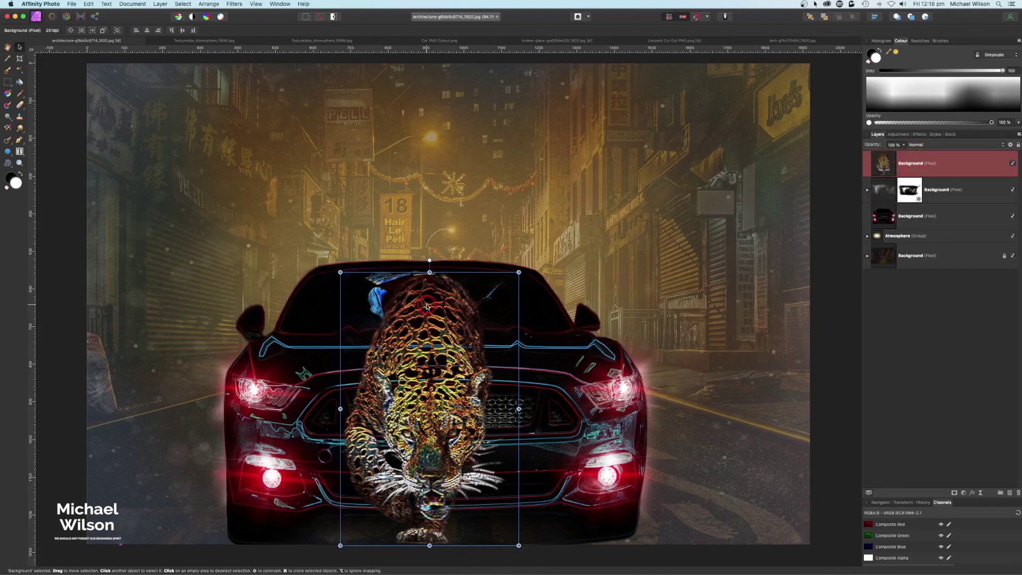
pyautogui.moveTo(535, 306); pyautogui.dragTo(535, 307)
pyautogui.click(876, 169)
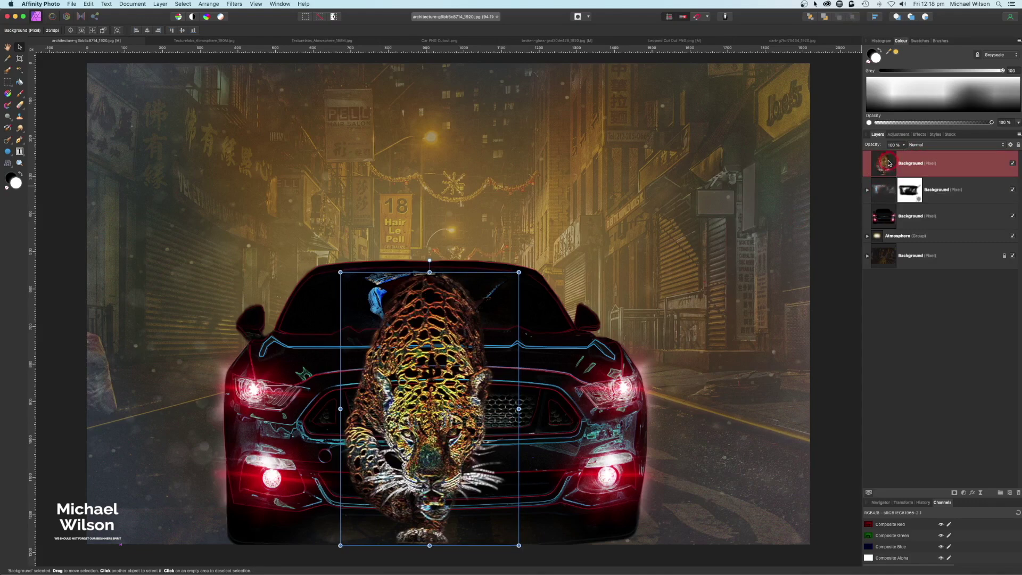
# Softly fade the leopard's rear and upper edges into the windscreen with the Erase Brush at 4 % flow and a reduced brush size.
pyautogui.click(21, 107)
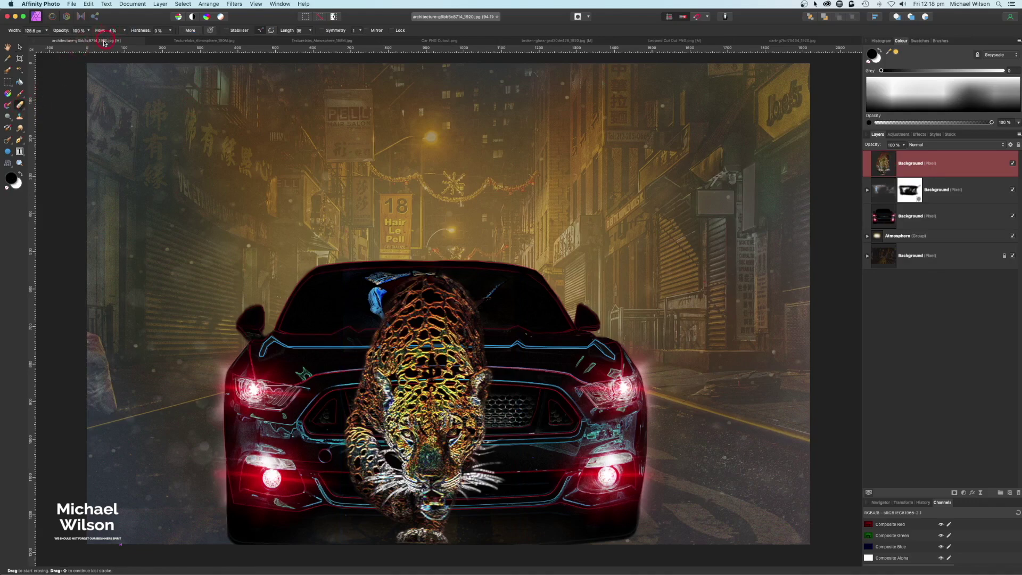
pyautogui.click(446, 226)
pyautogui.moveTo(446, 225)
pyautogui.mouseDown()
pyautogui.moveTo(468, 264)
pyautogui.moveTo(439, 268)
pyautogui.moveTo(405, 296)
pyautogui.moveTo(479, 295)
pyautogui.moveTo(384, 292)
pyautogui.moveTo(468, 314)
pyautogui.moveTo(452, 299)
pyautogui.moveTo(320, 320)
pyautogui.moveTo(718, 330)
pyautogui.moveTo(521, 304)
pyautogui.moveTo(531, 306)
pyautogui.mouseUp()
pyautogui.press('[')
pyautogui.press('[')
pyautogui.press('[')
pyautogui.press('[')
pyautogui.press('[')
pyautogui.press('[')
pyautogui.press('[')
pyautogui.press('[')
pyautogui.press('[')
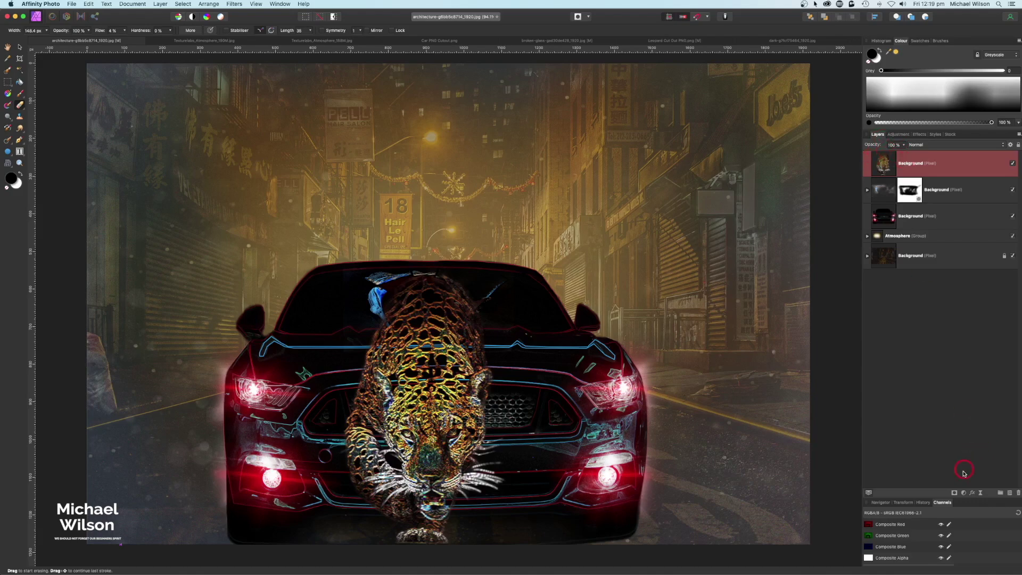
# Add an HSL adjustment and nest it inside the leopard layer so it affects only the leopard.
pyautogui.click(964, 494)
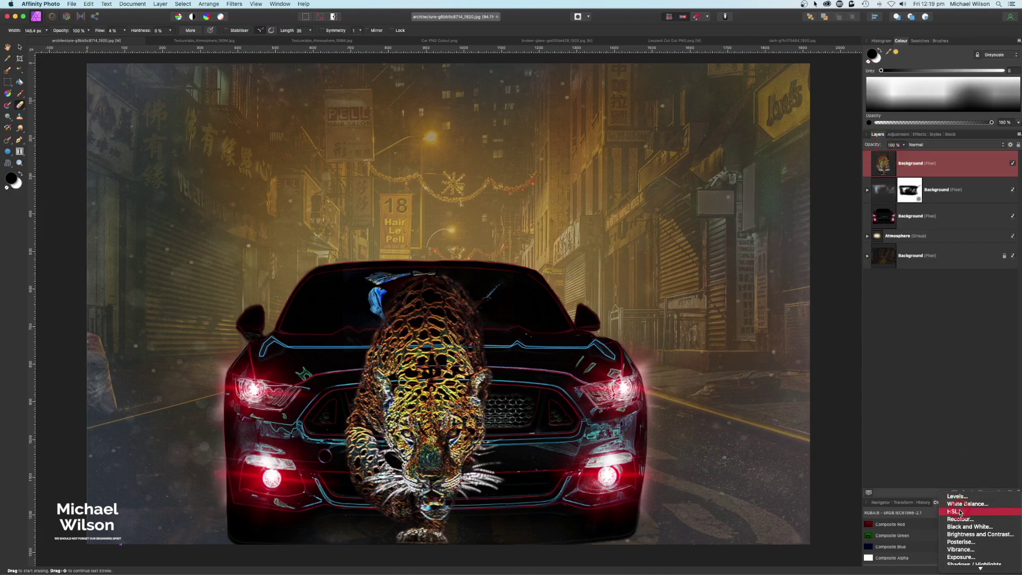
pyautogui.click(956, 511)
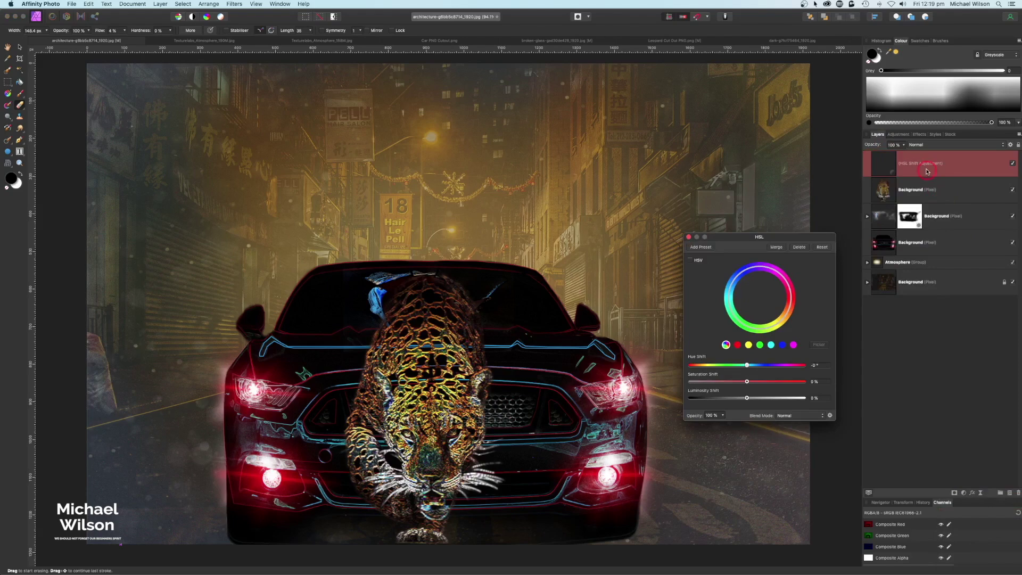
pyautogui.moveTo(928, 163); pyautogui.dragTo(968, 188)
pyautogui.moveTo(757, 294); pyautogui.dragTo(729, 212)
# Shift the leopard's hue slightly toward red in the HSL adjustment and collapse the leopard layer.
pyautogui.moveTo(718, 281); pyautogui.dragTo(723, 284)
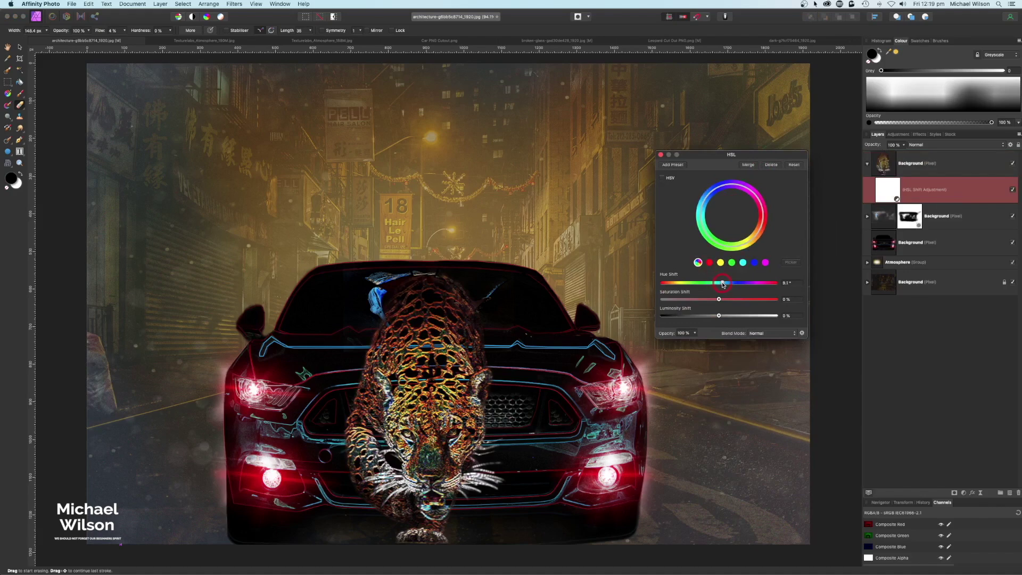
pyautogui.moveTo(722, 283)
pyautogui.mouseDown()
pyautogui.moveTo(755, 285)
pyautogui.moveTo(698, 287)
pyautogui.moveTo(720, 288)
pyautogui.mouseUp()
pyautogui.click(661, 155)
pyautogui.click(869, 164)
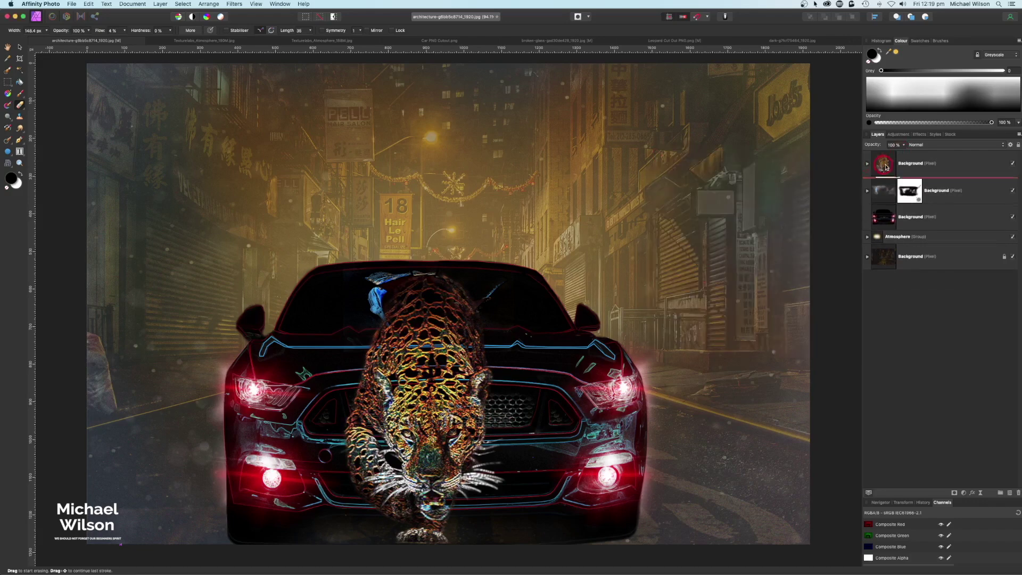
pyautogui.click(887, 166)
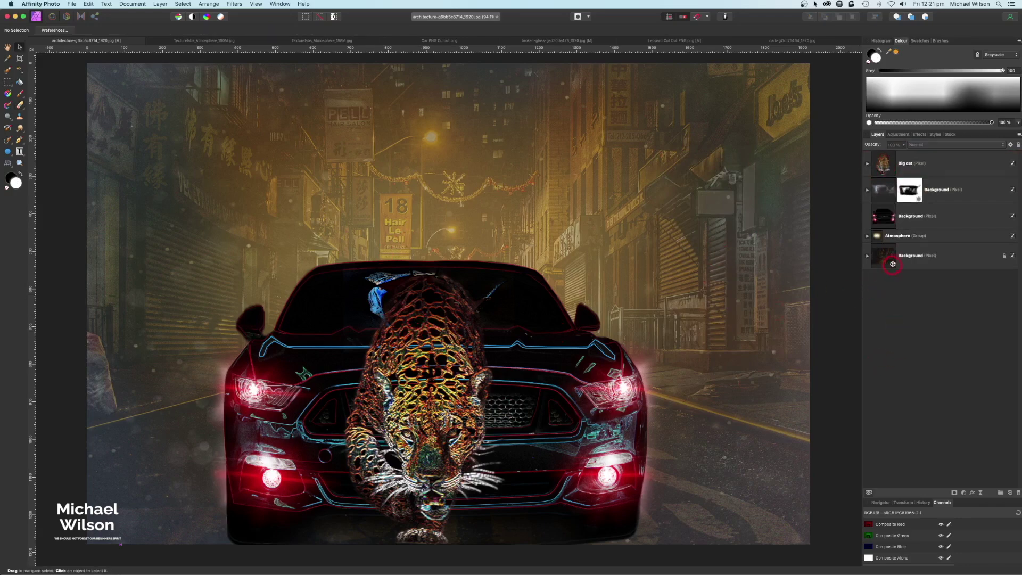
# Add a new pixel layer directly above the Atmosphere group and set its blend mode to Soft Light.
pyautogui.click(895, 235)
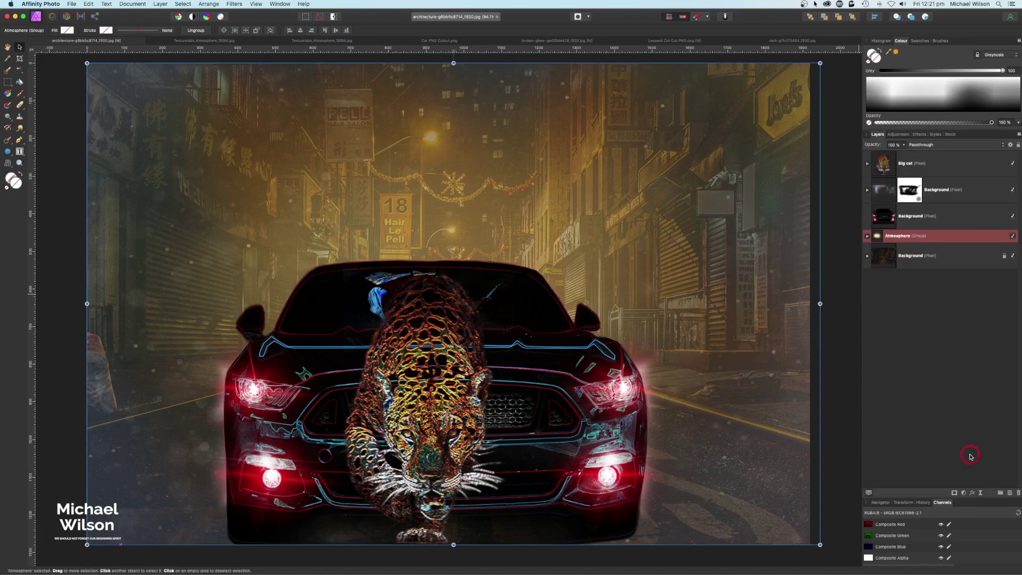
pyautogui.click(1010, 494)
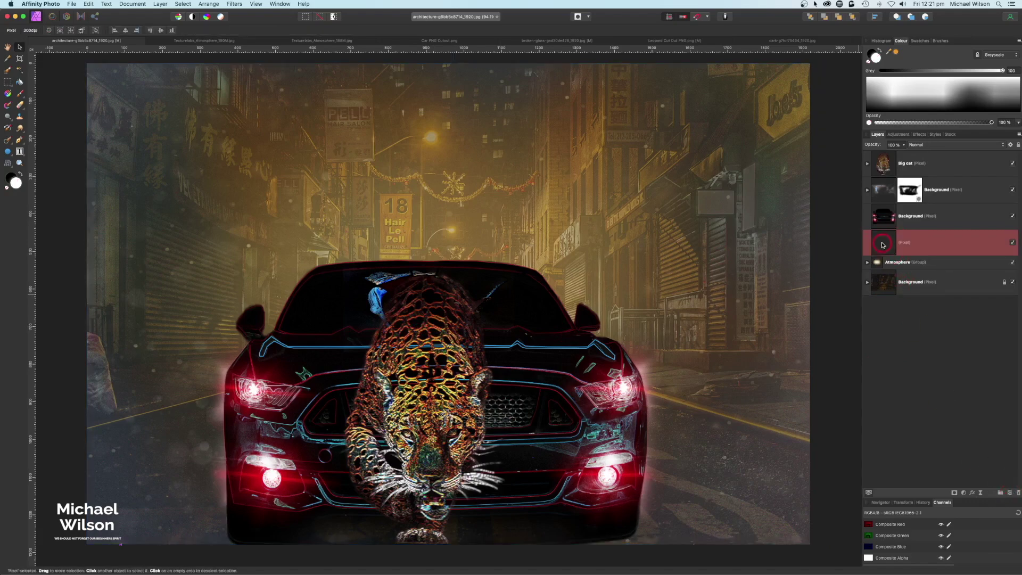
pyautogui.click(930, 146)
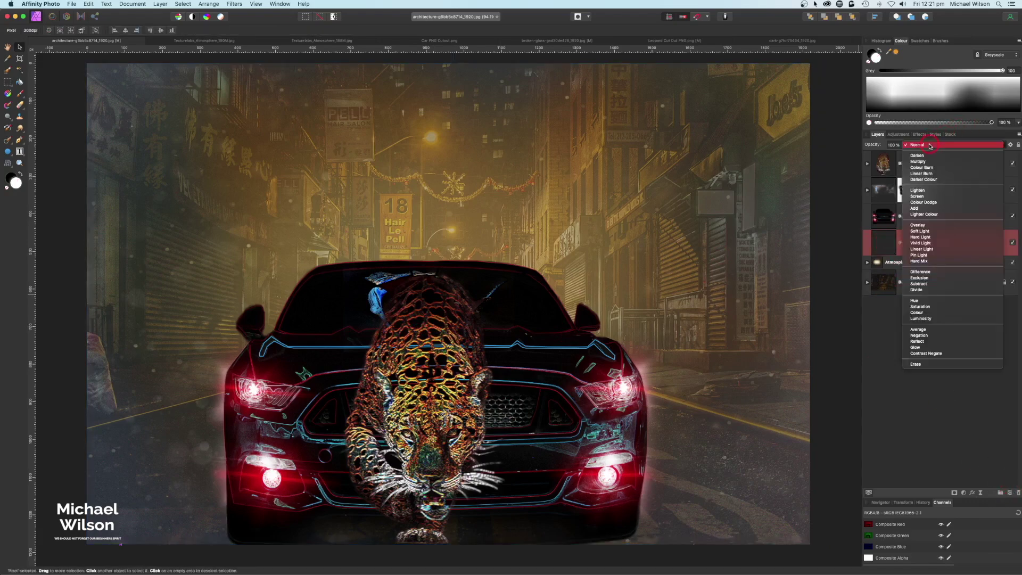
pyautogui.click(920, 232)
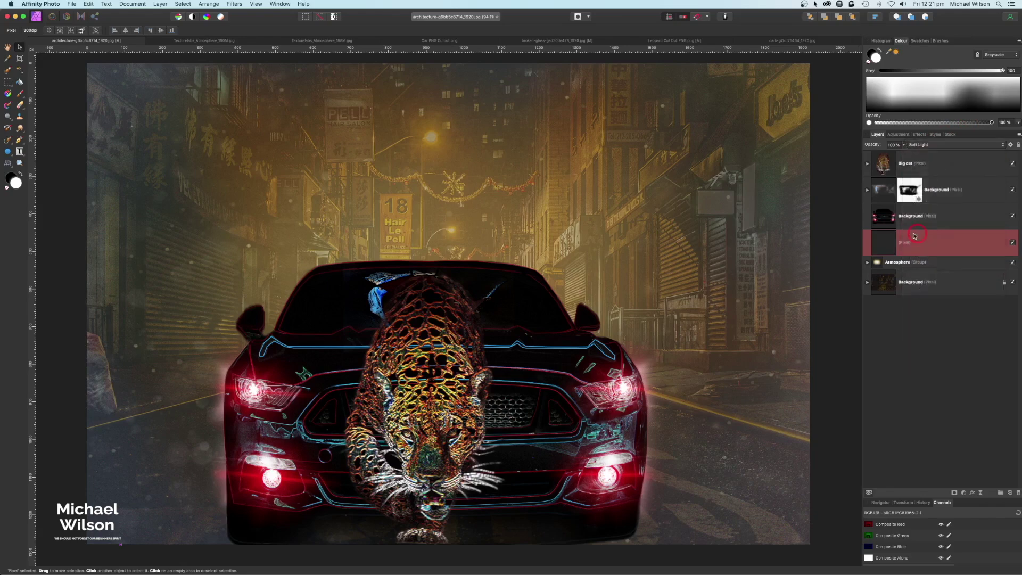
# Sample orange from the leopard and paint a soft glow on the street behind the car with a large Paint Brush.
pyautogui.moveTo(890, 54); pyautogui.dragTo(442, 370)
pyautogui.click(895, 53)
pyautogui.click(19, 95)
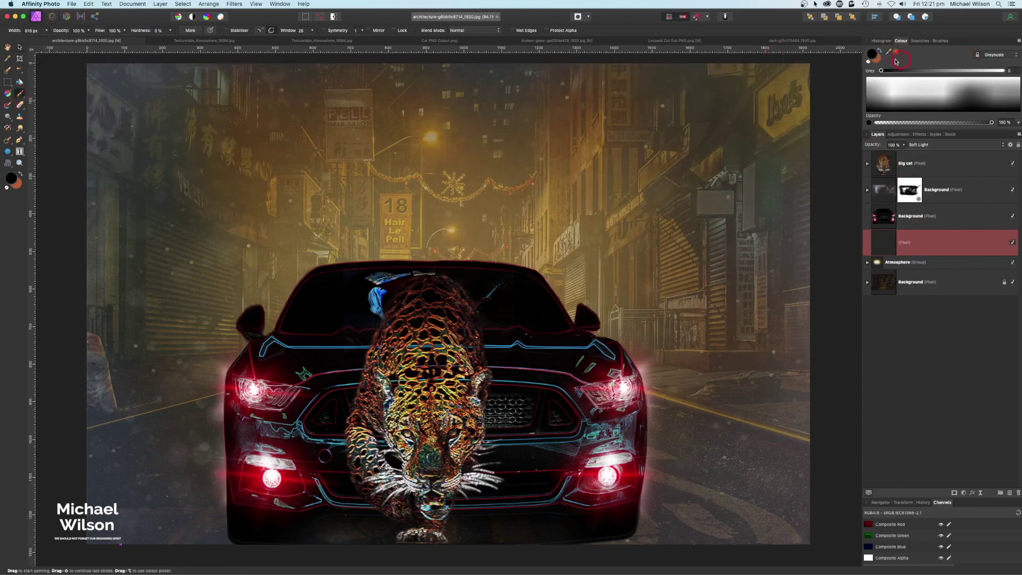
pyautogui.click(880, 51)
pyautogui.moveTo(479, 224); pyautogui.dragTo(467, 250)
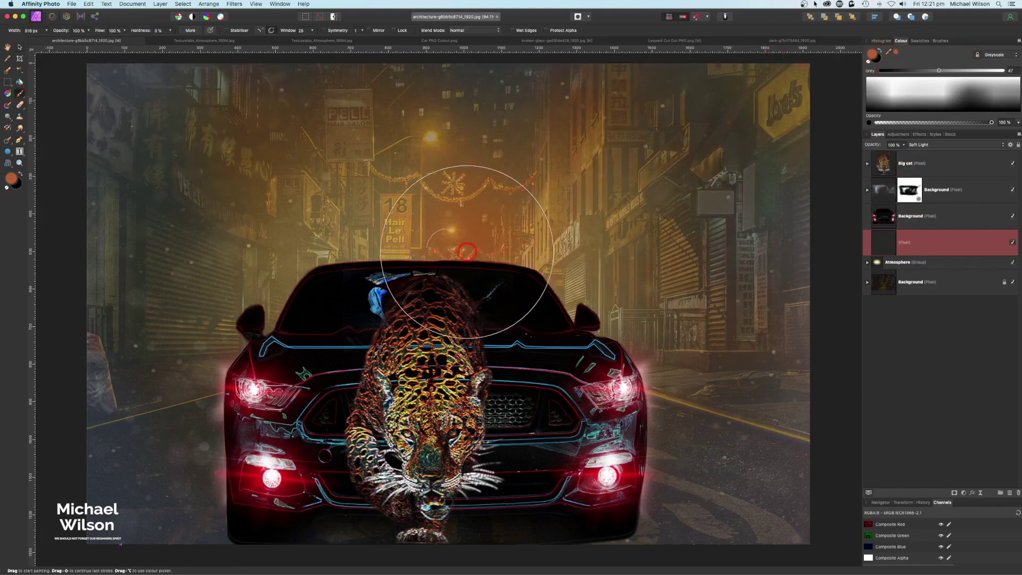
pyautogui.press('[')
pyautogui.press(']')
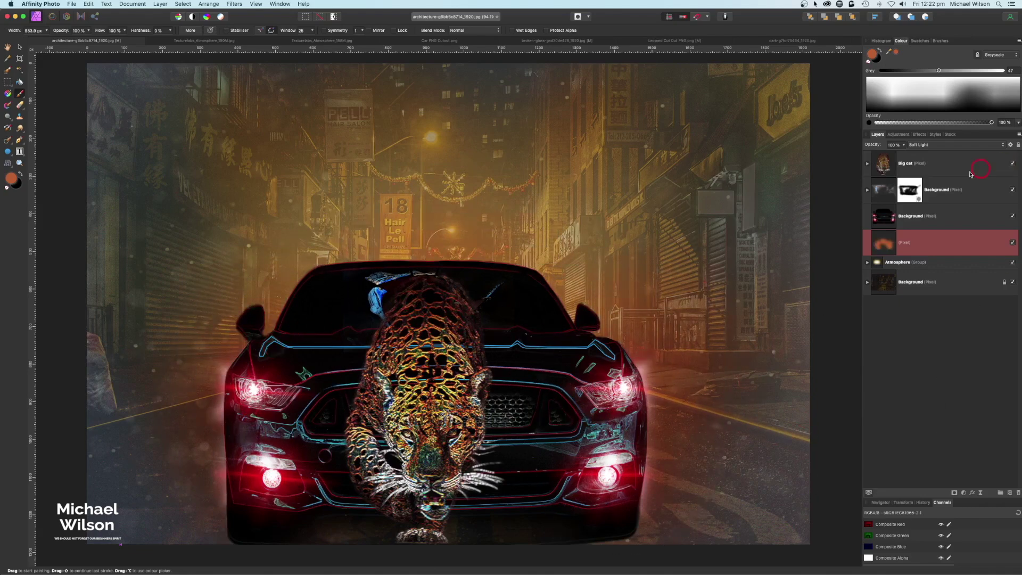
# Add a Soft Light pixel layer above Big cat and paint the sampled orange over the leopard's body.
pyautogui.click(926, 164)
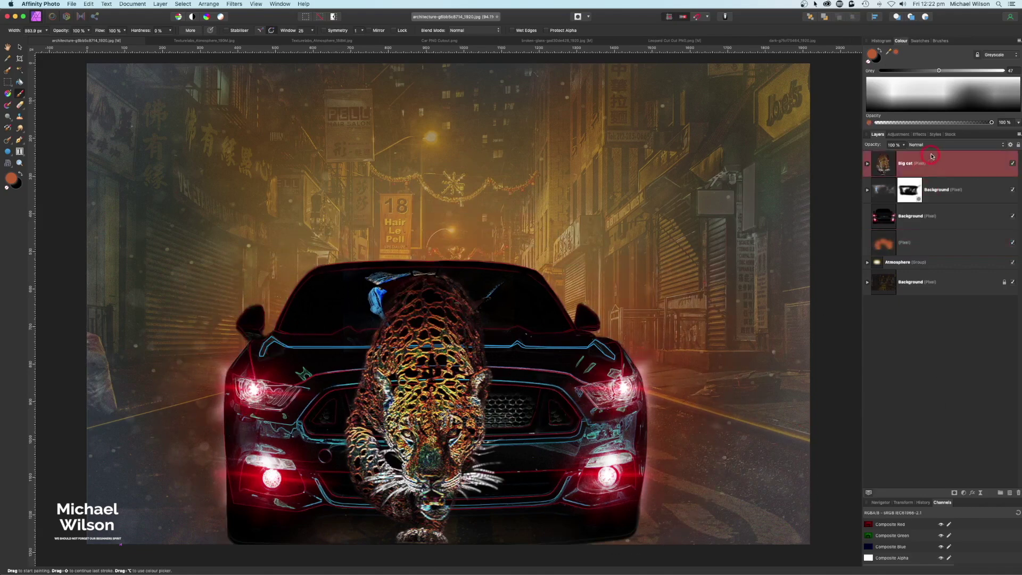
pyautogui.click(1010, 493)
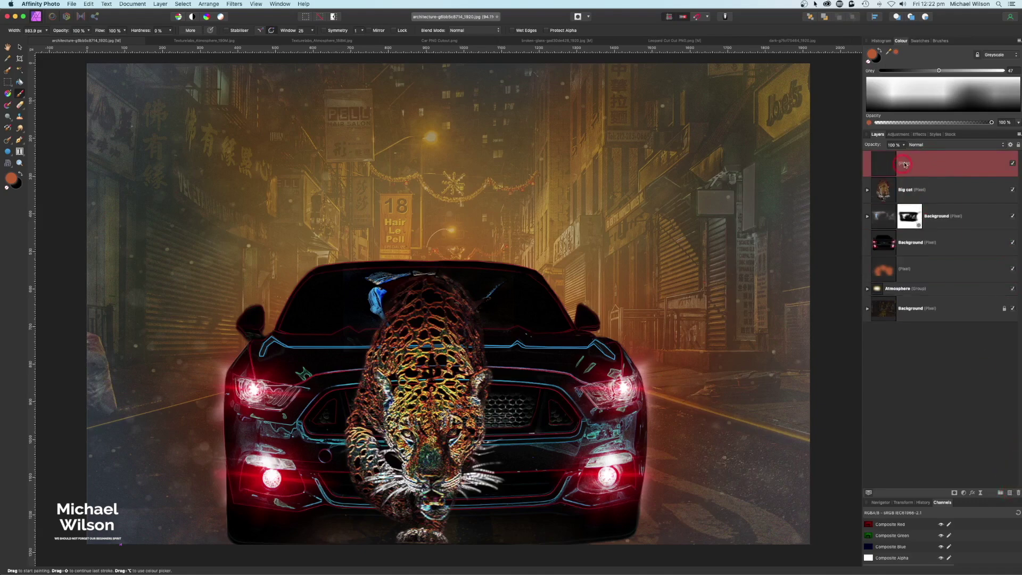
pyautogui.click(922, 146)
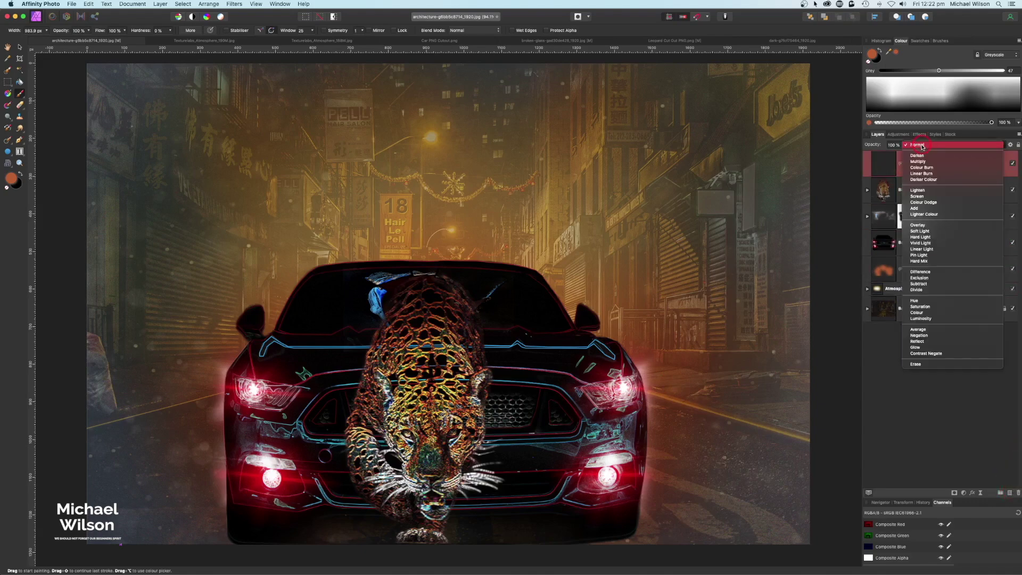
pyautogui.click(927, 232)
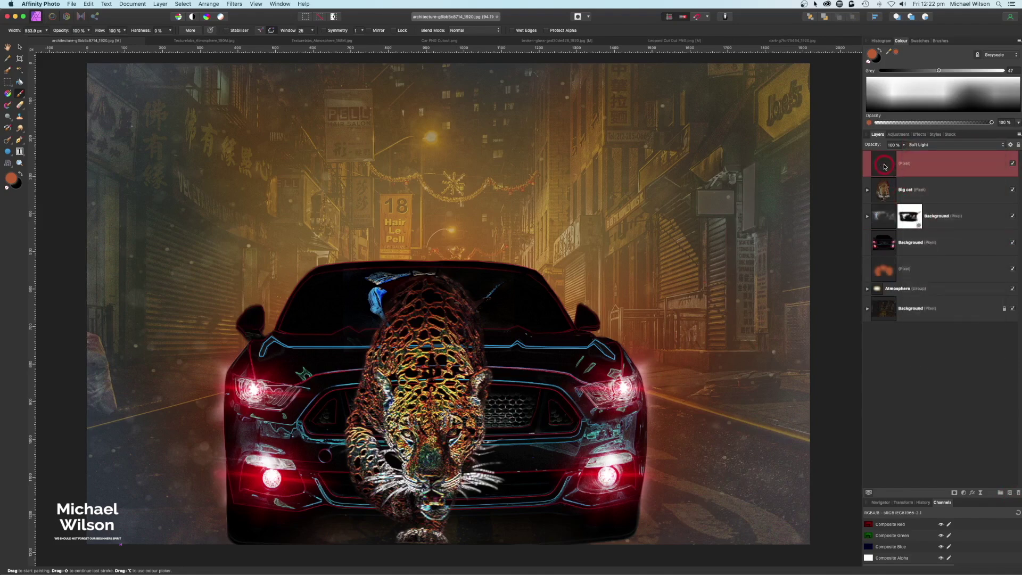
pyautogui.moveTo(450, 377)
pyautogui.mouseDown()
pyautogui.moveTo(500, 367)
pyautogui.moveTo(367, 388)
pyautogui.moveTo(406, 513)
pyautogui.moveTo(433, 507)
pyautogui.moveTo(520, 527)
pyautogui.mouseUp()
# Sample red from the car's lower light and paint red tints around the leopard and car, reducing the brush size.
pyautogui.moveTo(893, 59); pyautogui.dragTo(627, 473)
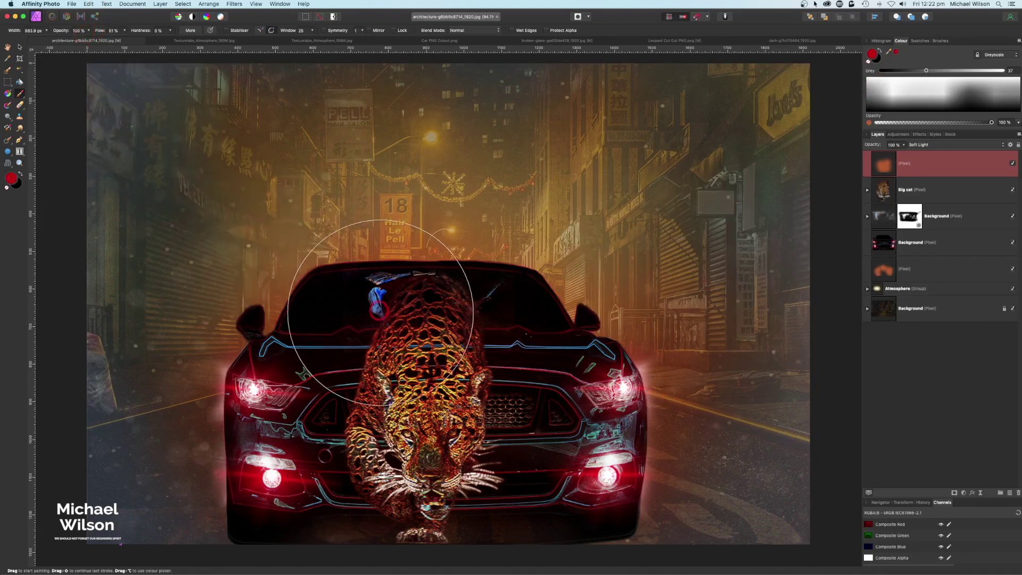
pyautogui.press('[')
pyautogui.press('[')
pyautogui.press('[')
pyautogui.press('[')
pyautogui.press('[')
pyautogui.press('[')
pyautogui.press('[')
pyautogui.press('[')
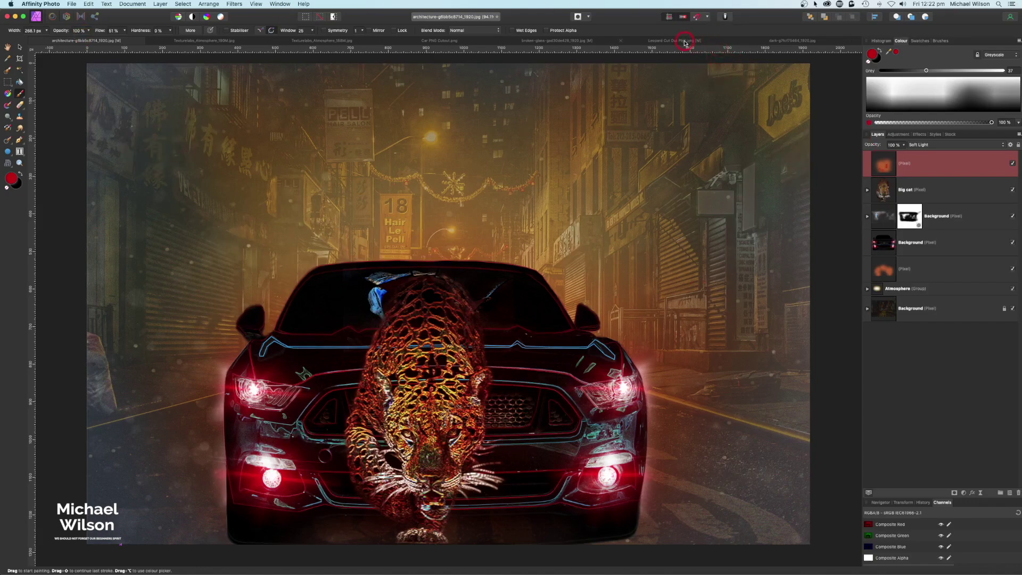
# Copy the dark shattered-glass image and paste it directly above the Big cat layer in the street document.
pyautogui.click(769, 43)
pyautogui.press('h')
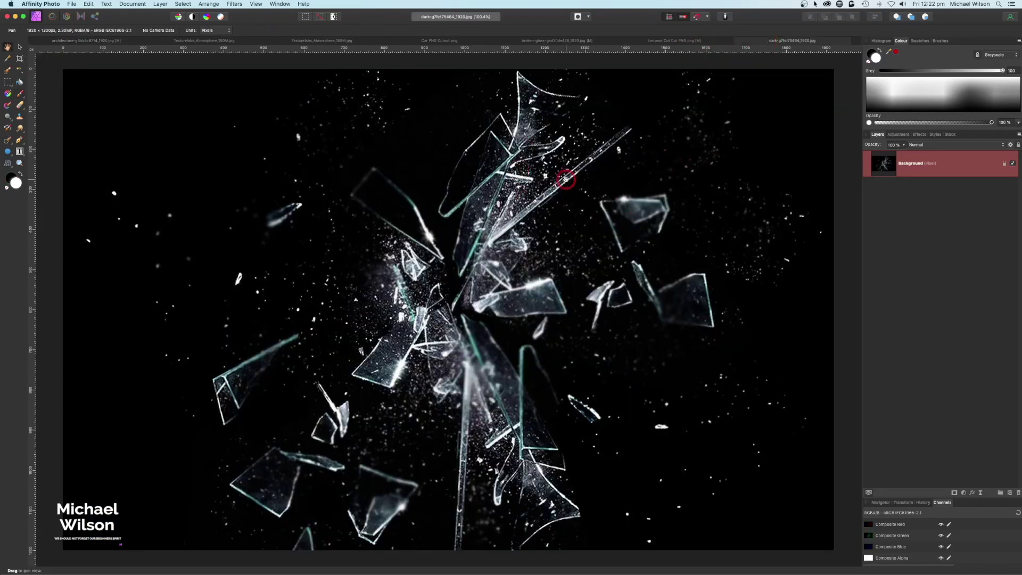
pyautogui.click(81, 43)
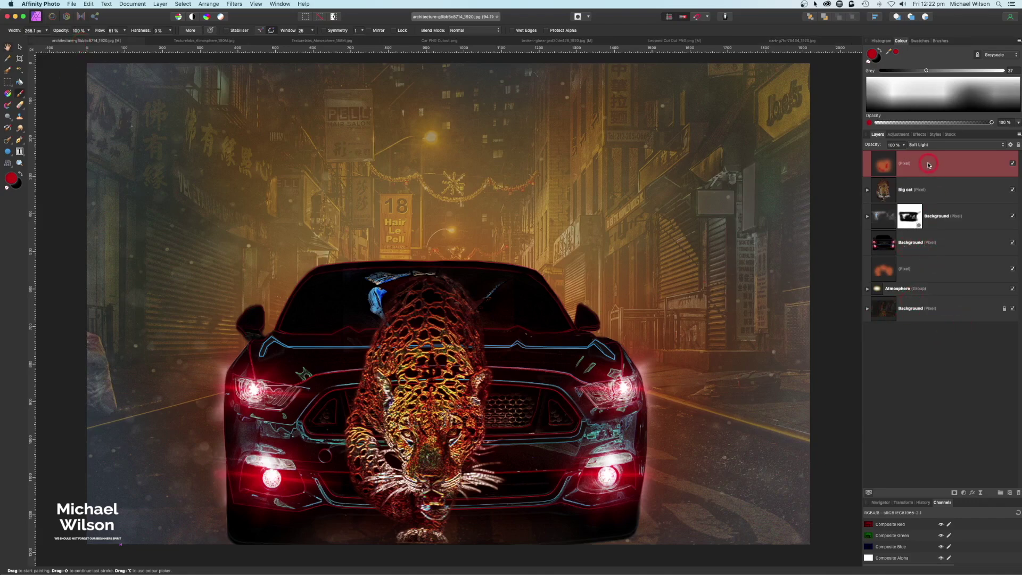
pyautogui.click(922, 190)
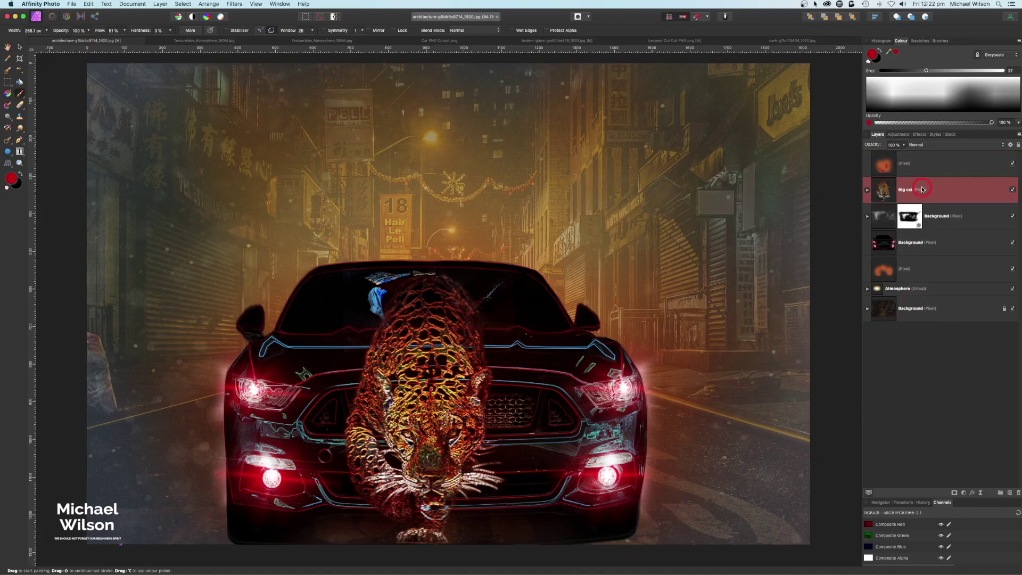
pyautogui.press('super+v')
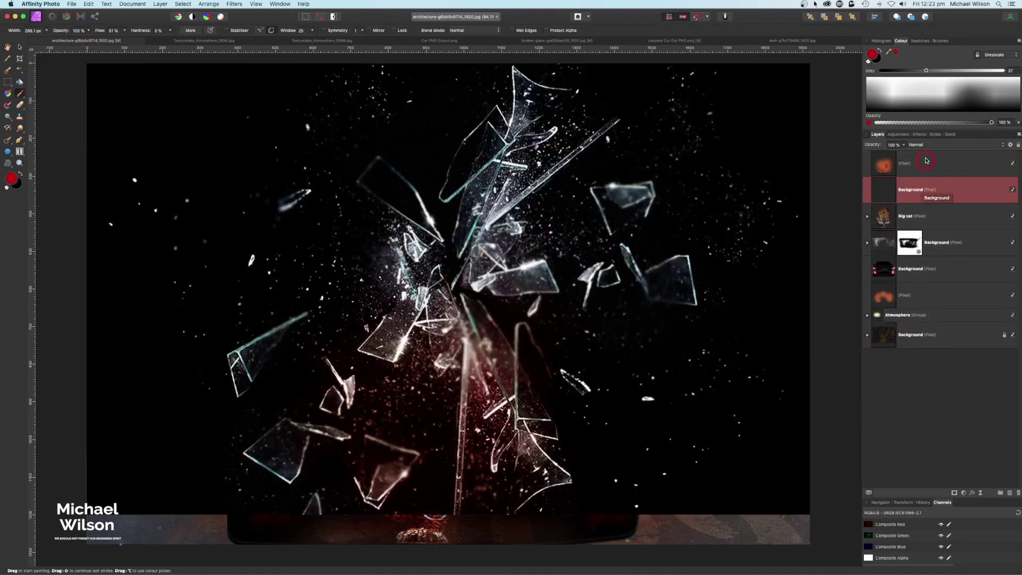
# Set the pasted glass layer to Screen and lower the dark end of its source layer range to form a linear ramp.
pyautogui.click(928, 144)
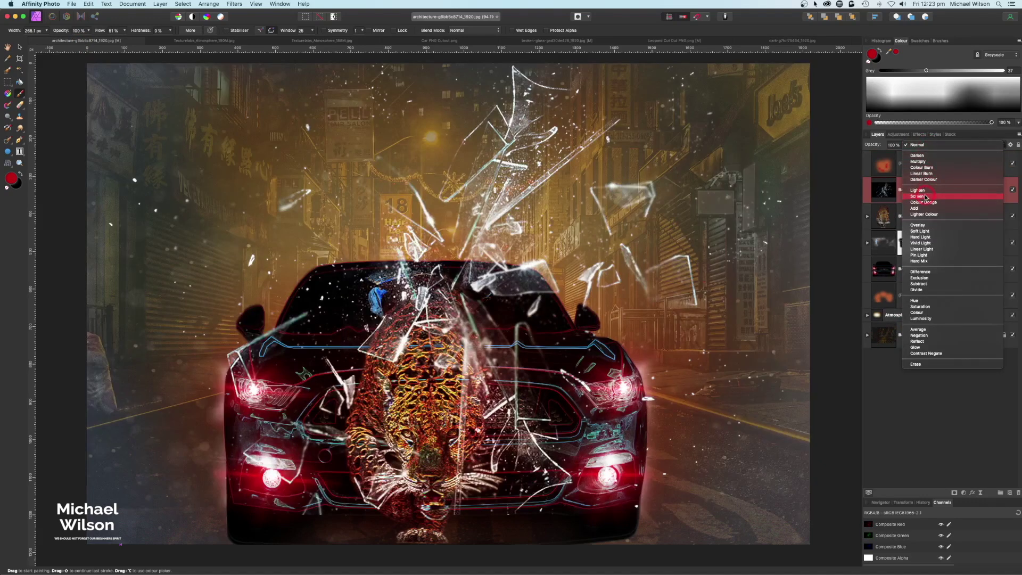
pyautogui.click(925, 197)
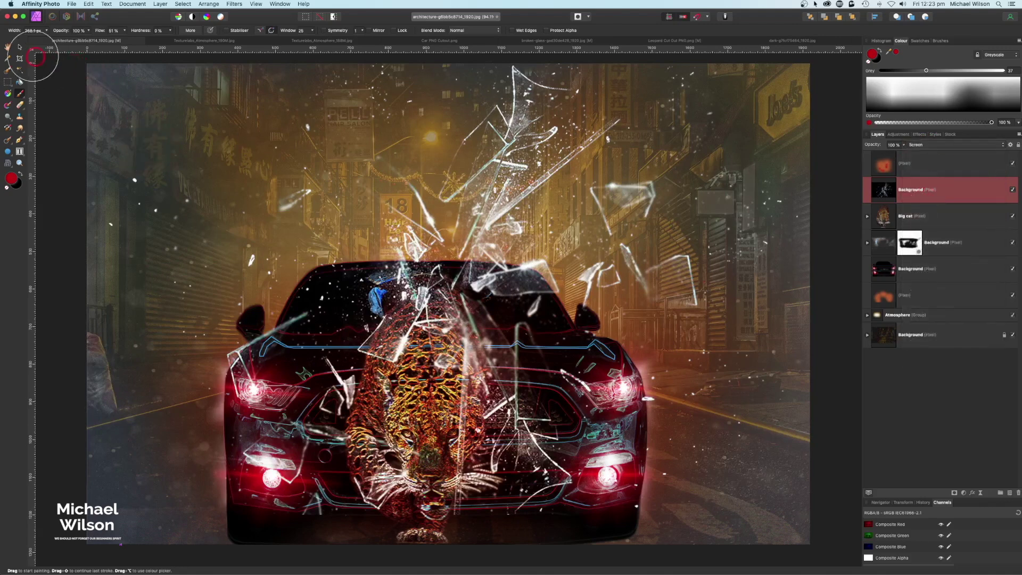
pyautogui.click(20, 49)
pyautogui.click(927, 181)
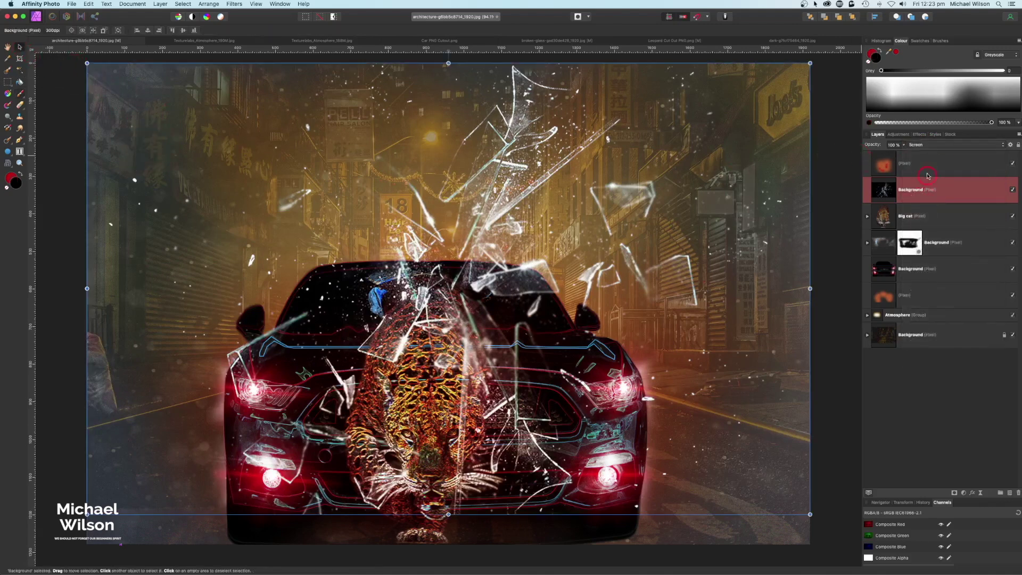
pyautogui.click(1010, 146)
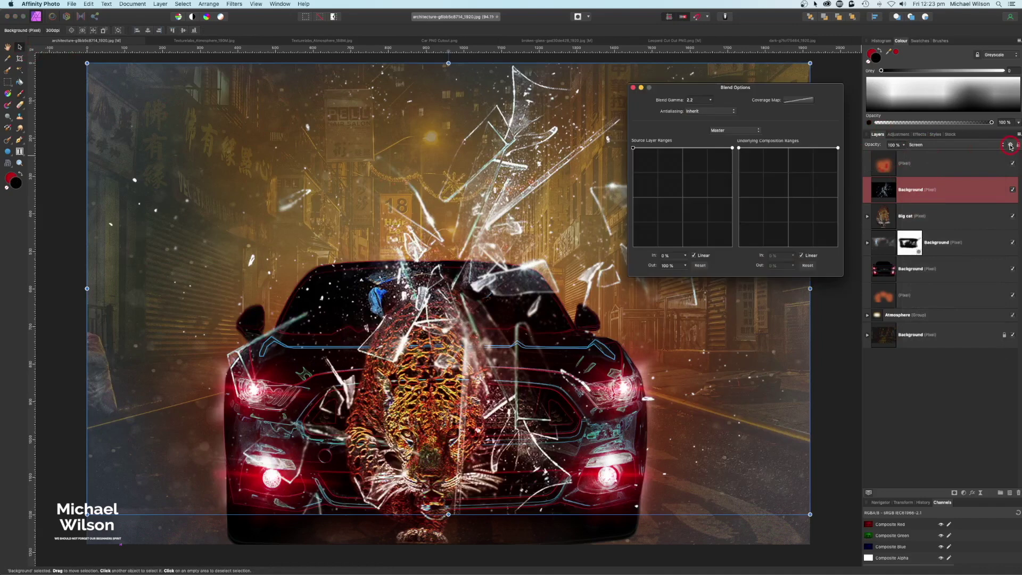
pyautogui.moveTo(634, 150); pyautogui.dragTo(633, 246)
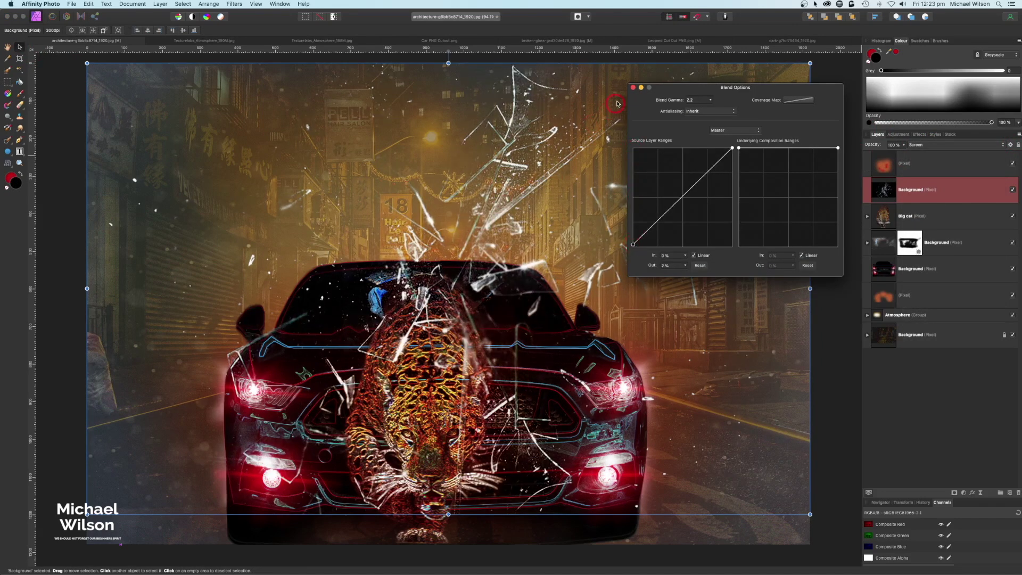
pyautogui.click(633, 88)
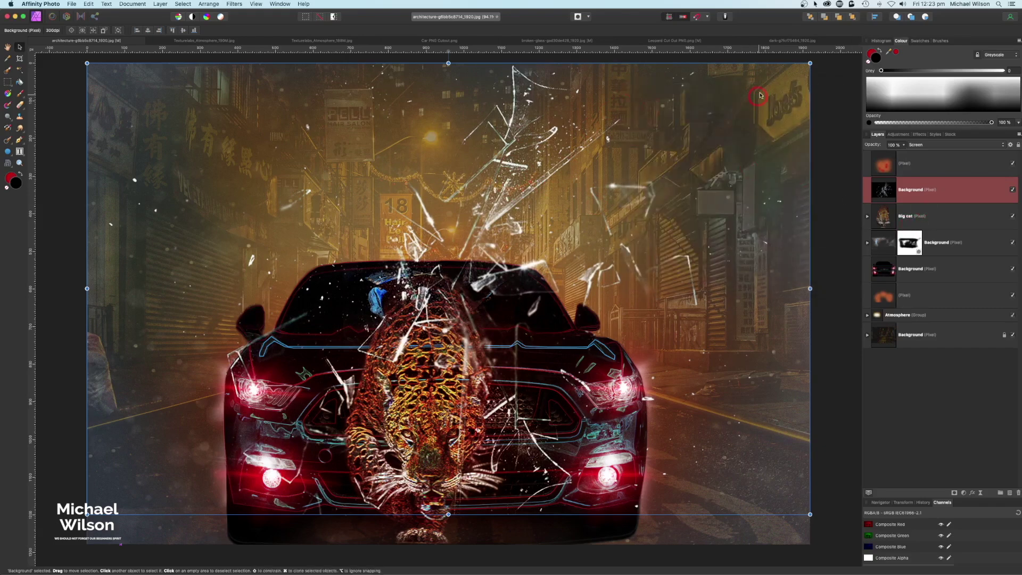
# Shrink the glass layer, rotate it counter-clockwise and place the shards over the windscreen to the right of the leopard.
pyautogui.moveTo(811, 63); pyautogui.dragTo(326, 366)
pyautogui.moveTo(283, 405); pyautogui.dragTo(568, 270)
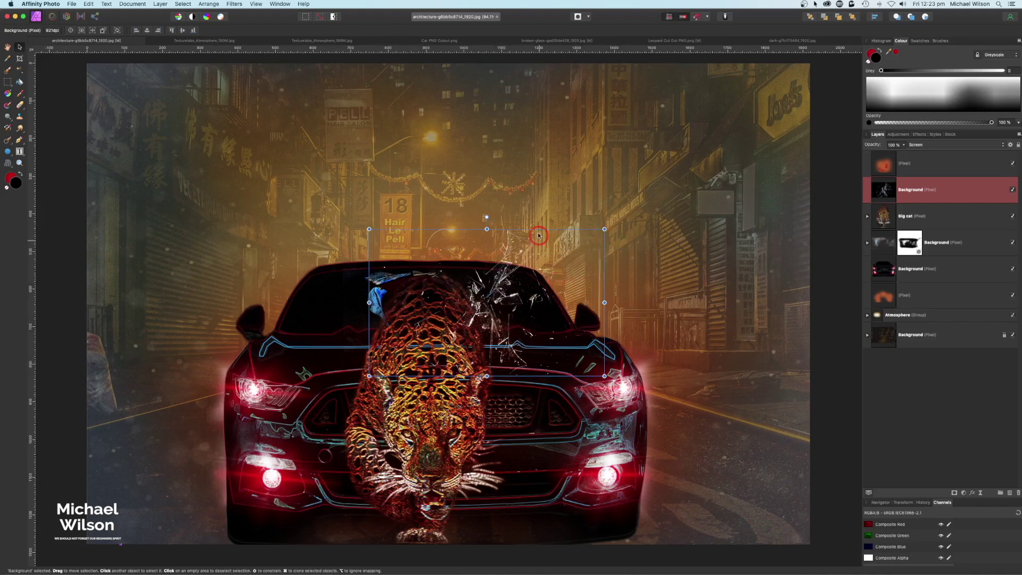
pyautogui.moveTo(485, 213); pyautogui.dragTo(432, 237)
pyautogui.moveTo(480, 266); pyautogui.dragTo(469, 258)
# Duplicate the glass shards, move the copy over the windscreen to the left of the leopard and rotate it differently.
pyautogui.click(928, 196)
pyautogui.press('super+j')
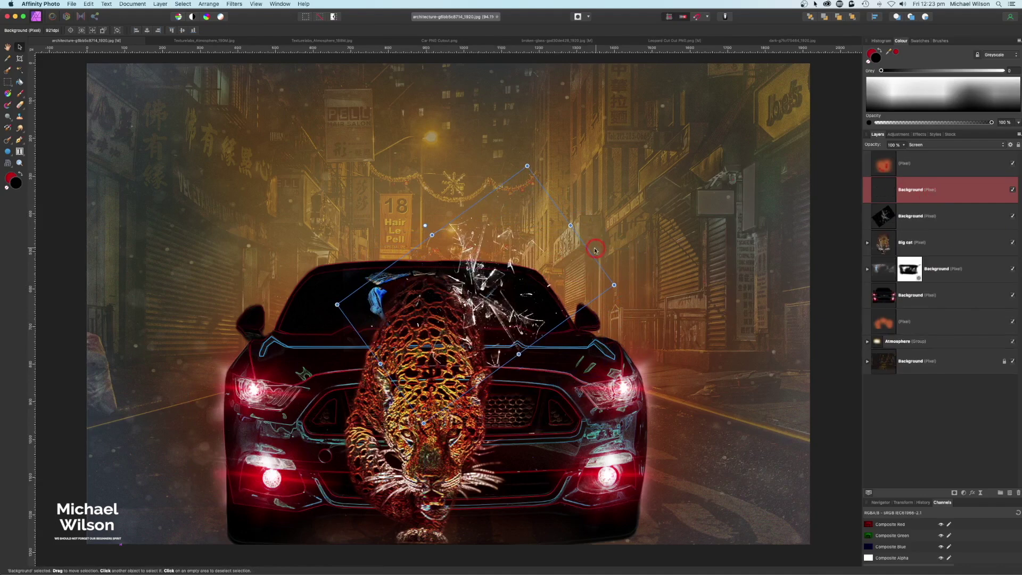
pyautogui.moveTo(542, 253); pyautogui.dragTo(436, 261)
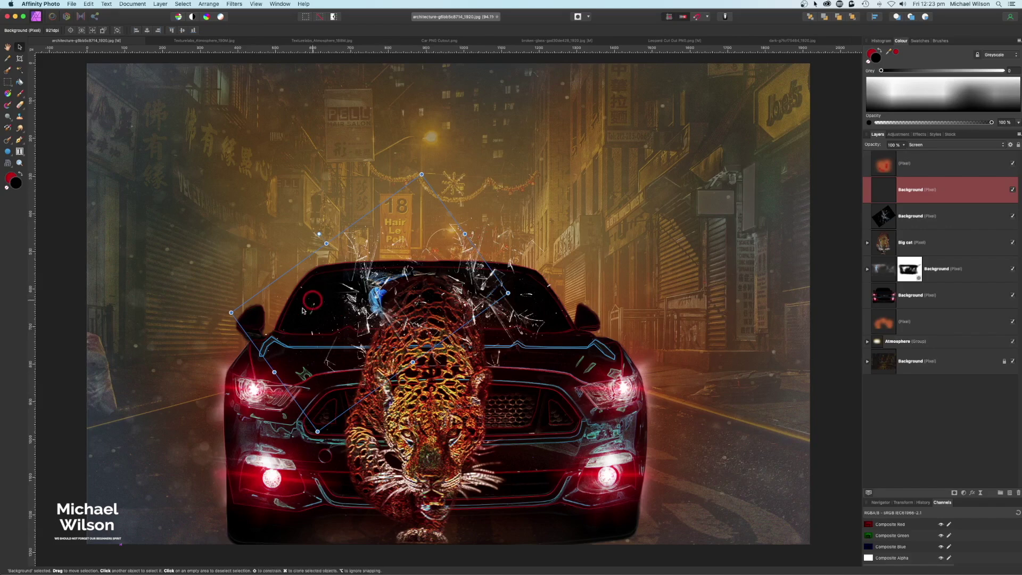
pyautogui.click(451, 257)
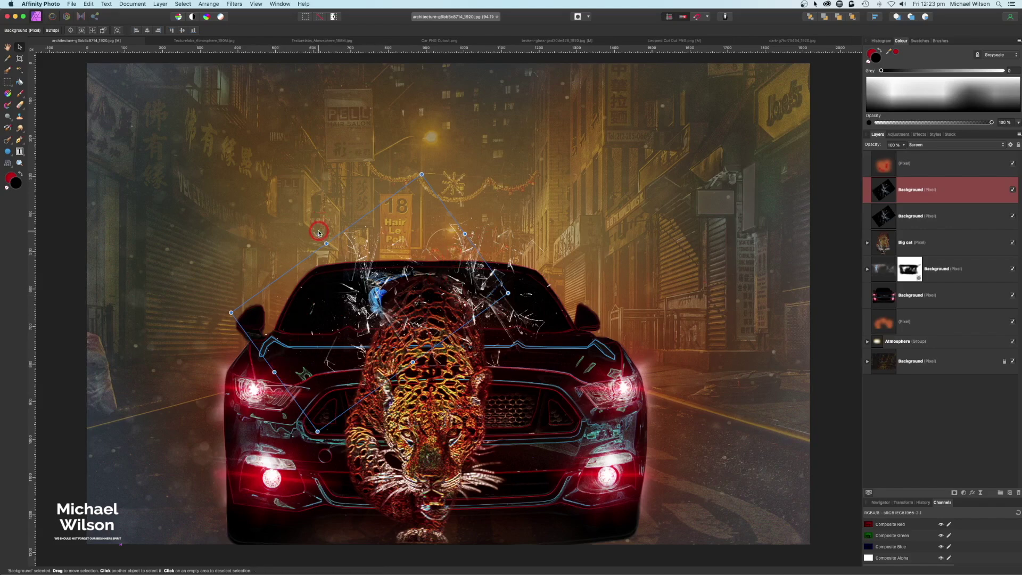
pyautogui.moveTo(319, 234); pyautogui.dragTo(387, 291)
pyautogui.click(387, 292)
# Duplicate the glass shards, rotate and enlarge the copy, and place it above the car's roofline behind the leopard.
pyautogui.press('super+j')
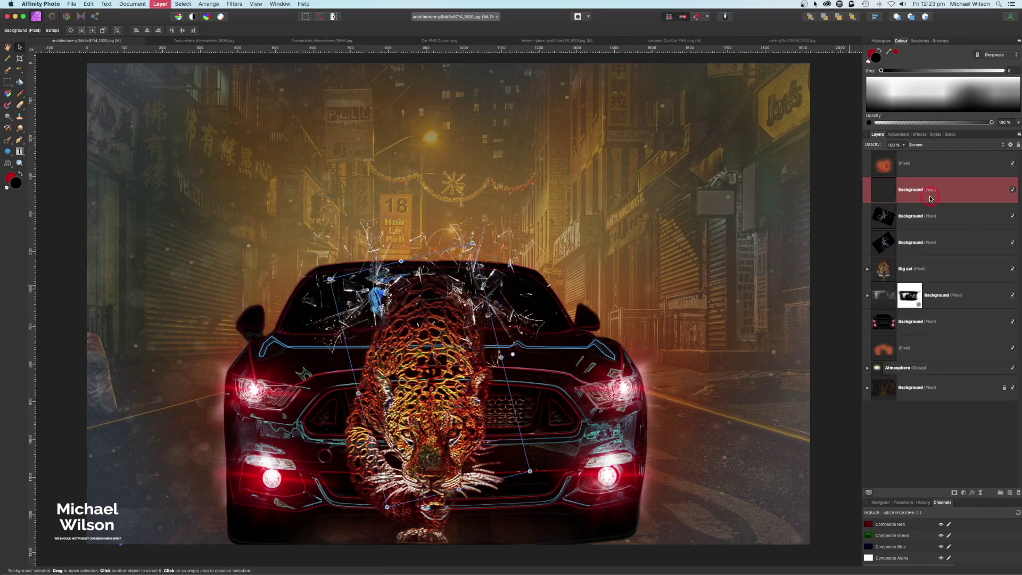
pyautogui.moveTo(436, 325); pyautogui.dragTo(435, 248)
pyautogui.moveTo(492, 107); pyautogui.dragTo(496, 100)
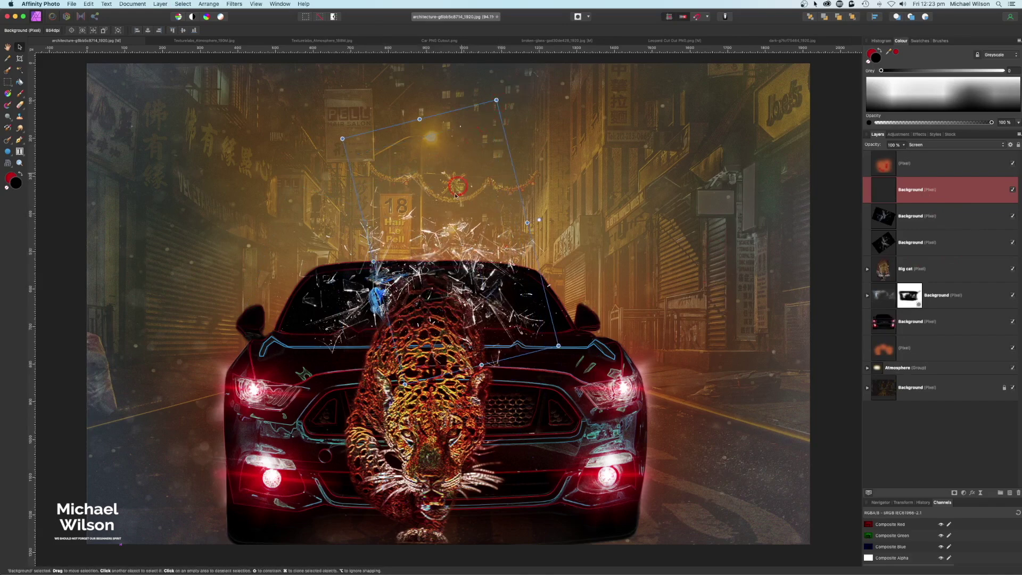
pyautogui.moveTo(405, 383); pyautogui.dragTo(392, 421)
pyautogui.moveTo(515, 308); pyautogui.dragTo(500, 301)
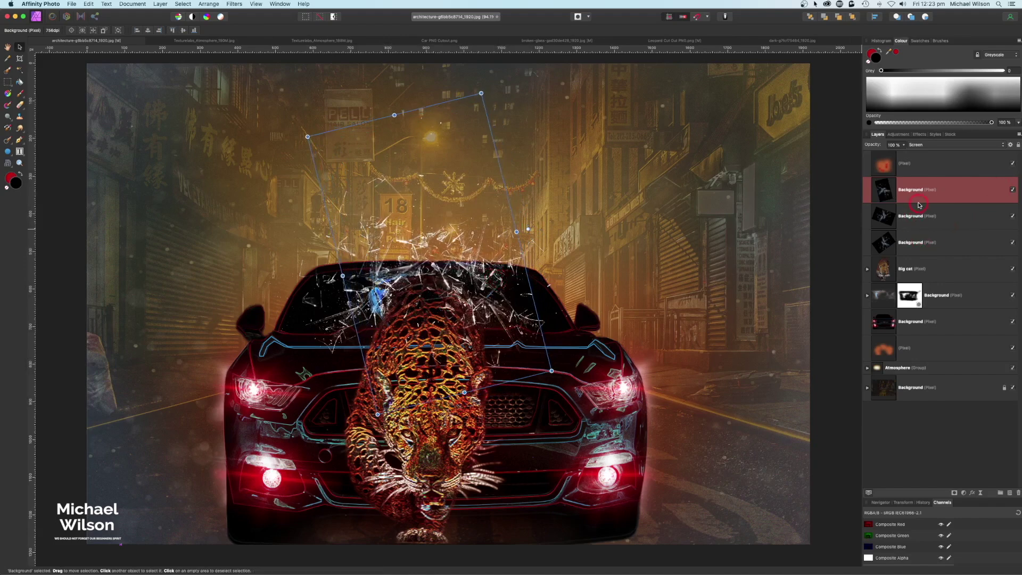
# Paste another shard layer below the Big cat layer, rotate it and place it over the car's bonnet and grille.
pyautogui.press('super+v')
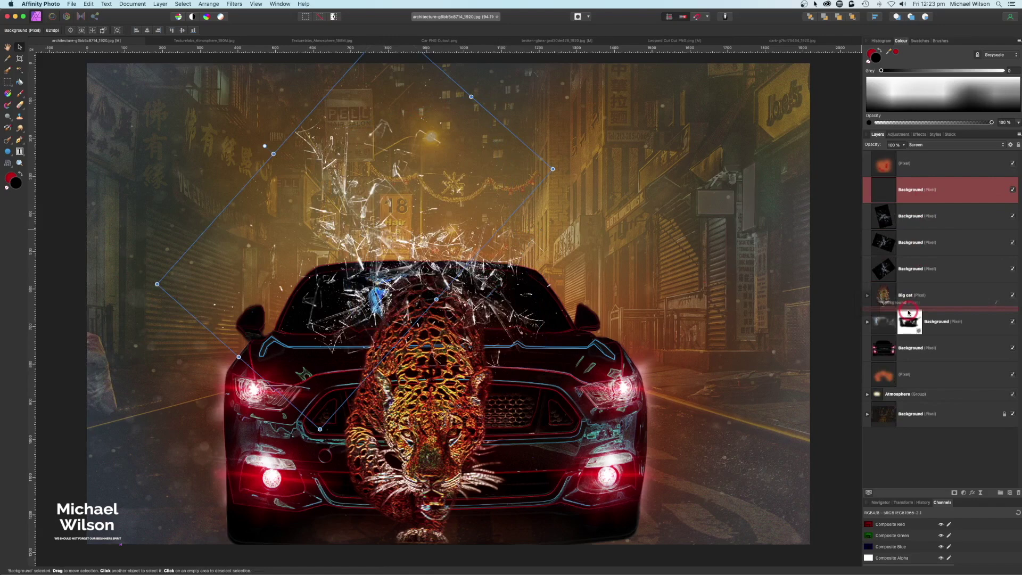
pyautogui.click(802, 291)
pyautogui.moveTo(369, 243); pyautogui.dragTo(377, 414)
pyautogui.moveTo(273, 317); pyautogui.dragTo(416, 263)
pyautogui.moveTo(397, 395); pyautogui.dragTo(405, 396)
pyautogui.click(926, 307)
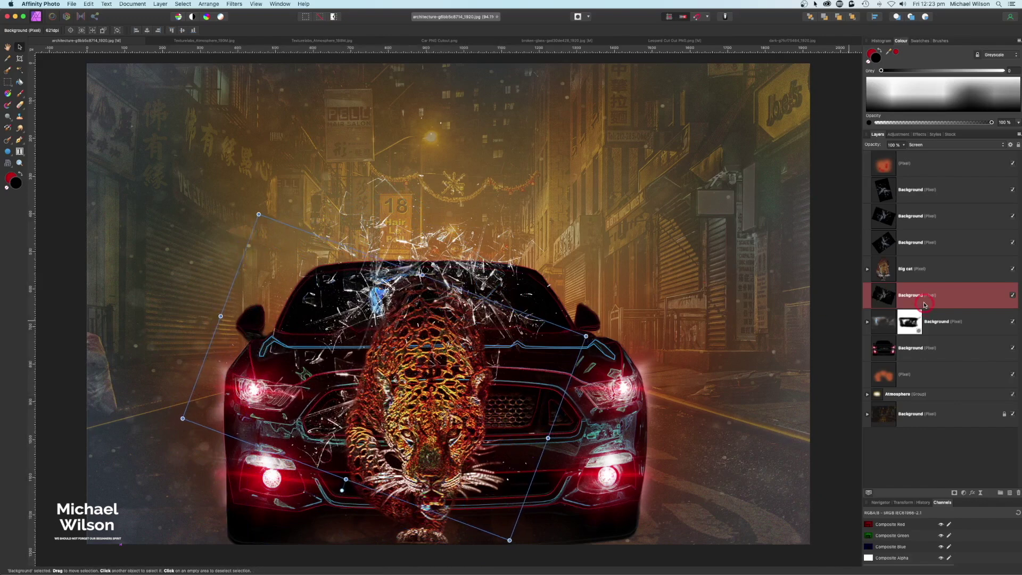
# Paste one more shard layer beneath Big cat, rotate it differently and spread it over the bonnet to the right of the leopard.
pyautogui.press('super+v')
pyautogui.moveTo(344, 202); pyautogui.dragTo(486, 251)
pyautogui.moveTo(393, 201); pyautogui.dragTo(547, 242)
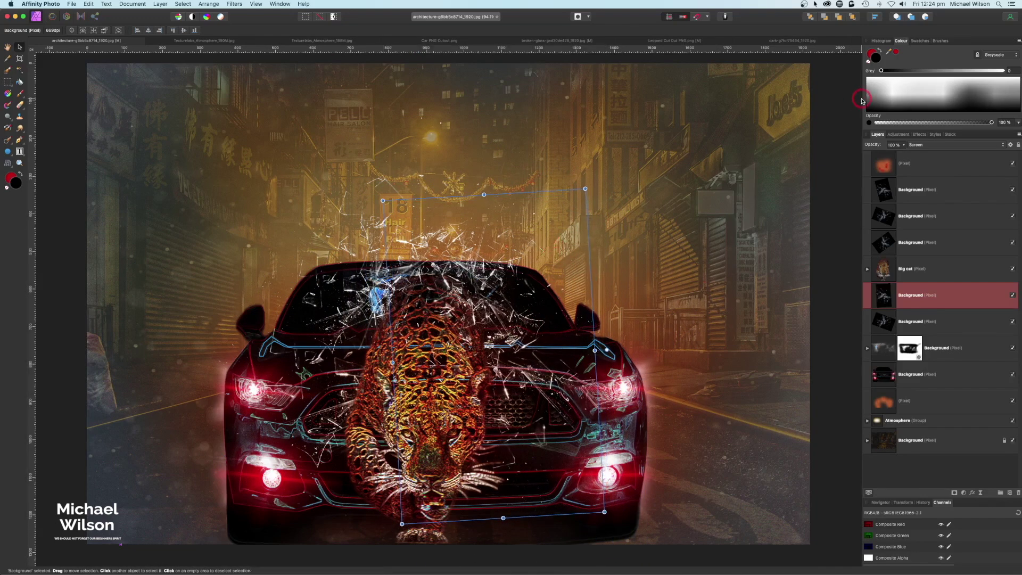
# Duplicate an upper shard layer, enlarge the copy and position it so shards fly above the centre of the roof.
pyautogui.click(913, 215)
pyautogui.press('super+j')
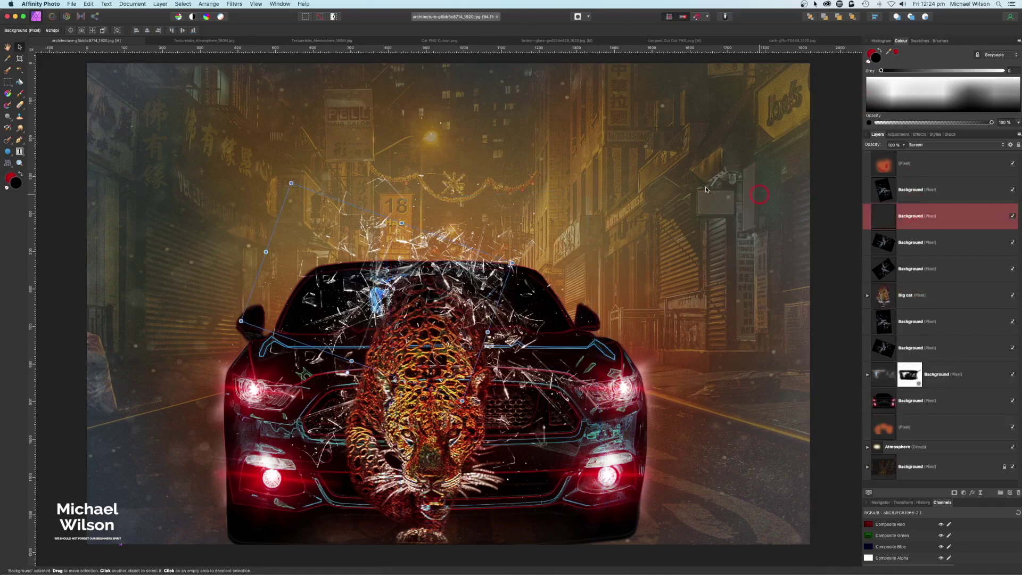
pyautogui.moveTo(364, 218); pyautogui.dragTo(409, 146)
pyautogui.moveTo(504, 308); pyautogui.dragTo(538, 281)
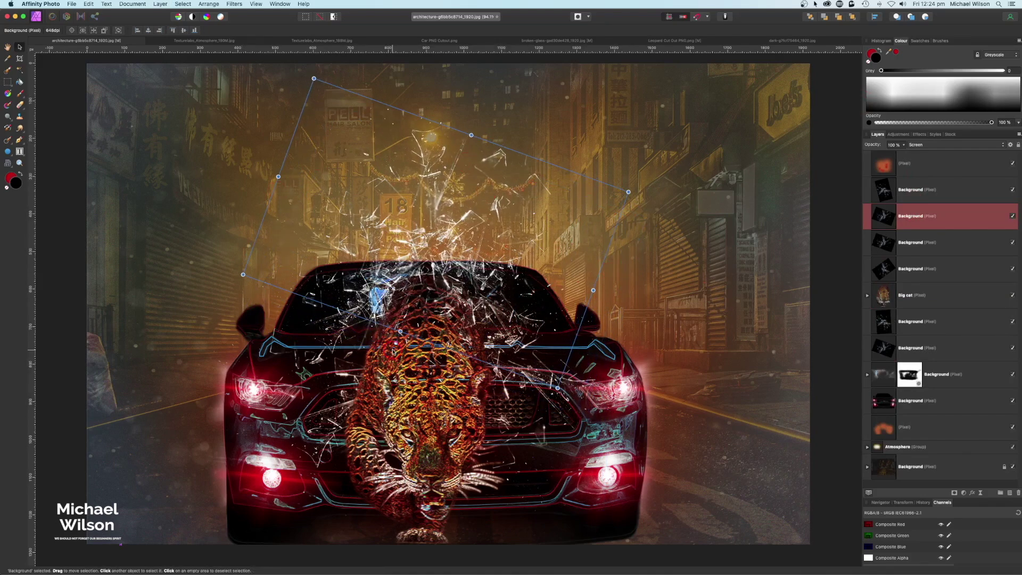
pyautogui.moveTo(415, 320); pyautogui.dragTo(451, 266)
pyautogui.click(828, 272)
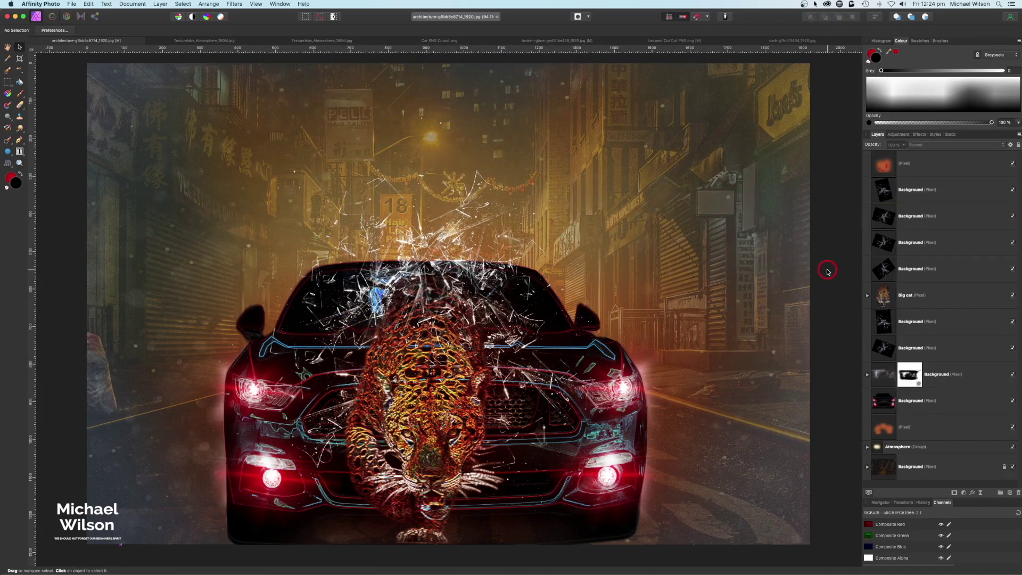
# Add a new pixel layer directly above Big cat and set its blend mode to Colour Dodge.
pyautogui.click(644, 358)
pyautogui.click(902, 294)
pyautogui.press('super+shift+n')
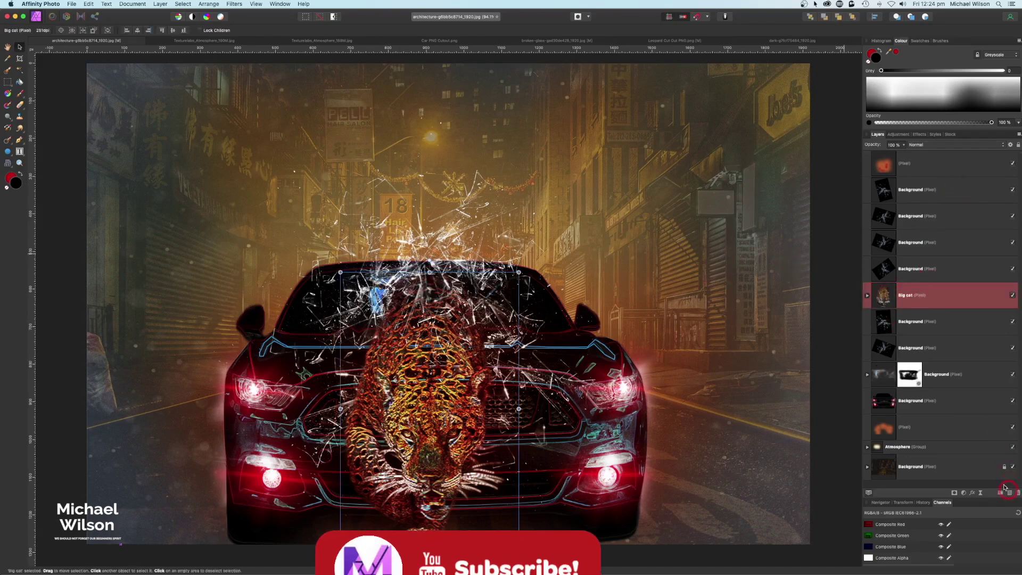
pyautogui.click(920, 145)
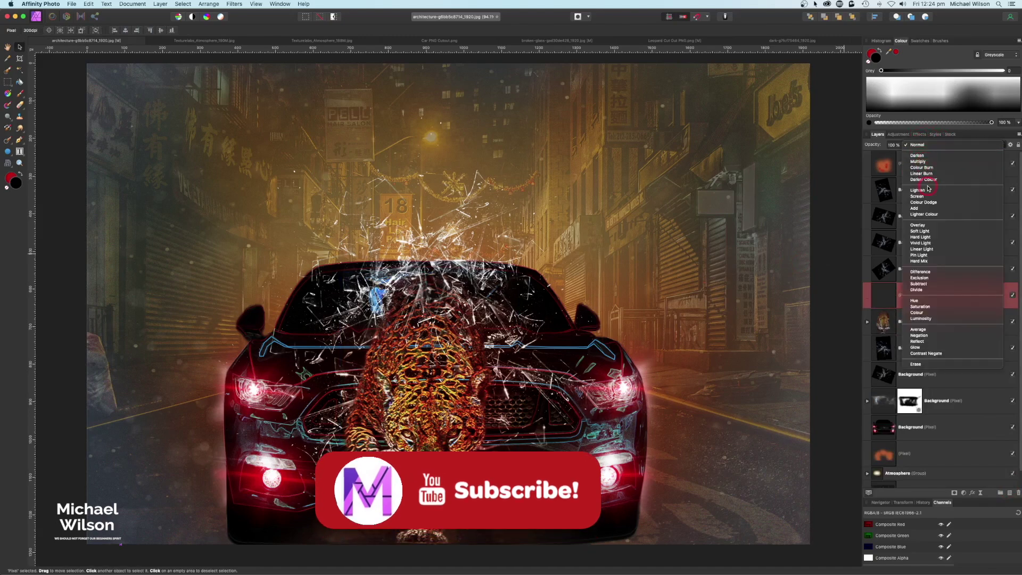
pyautogui.click(925, 202)
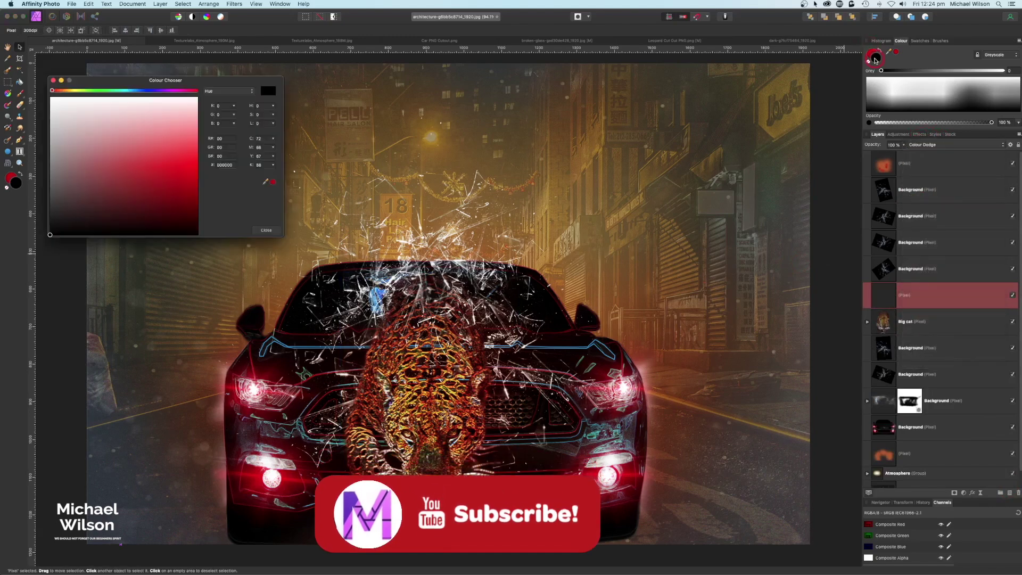
# Choose a bright green and make it the active painting colour for the Paint Brush.
pyautogui.click(113, 91)
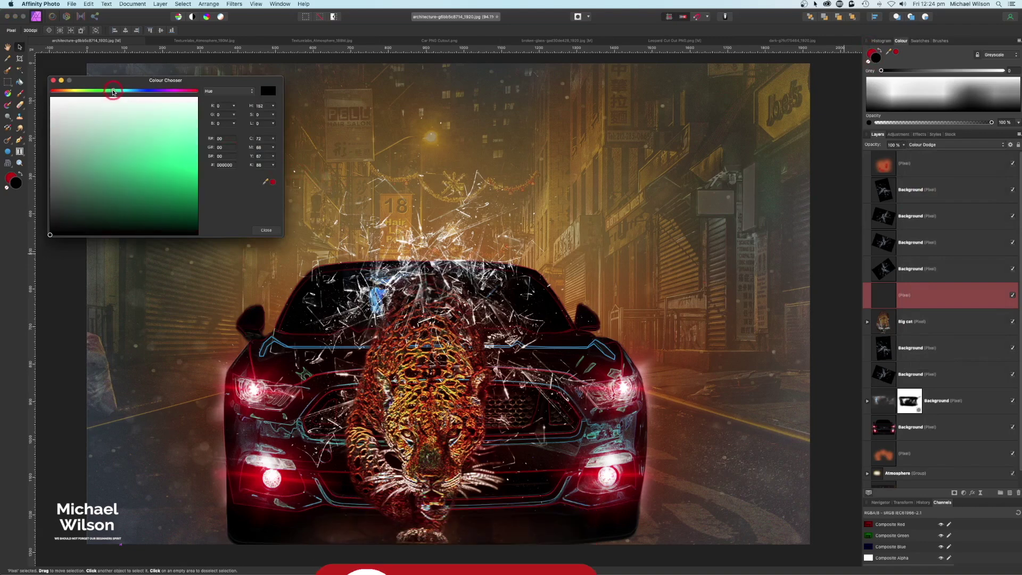
pyautogui.moveTo(112, 91); pyautogui.dragTo(98, 91)
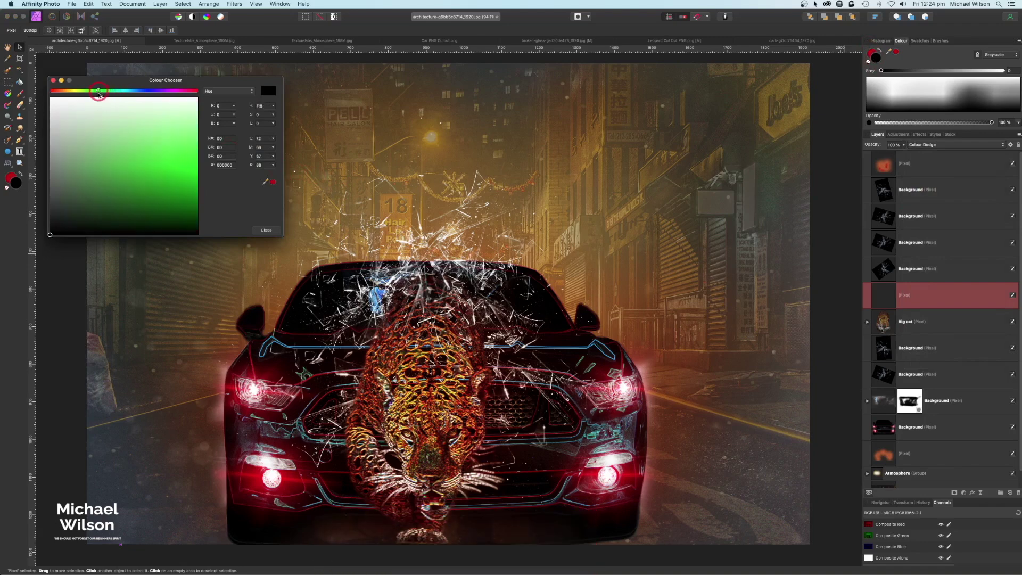
pyautogui.click(188, 158)
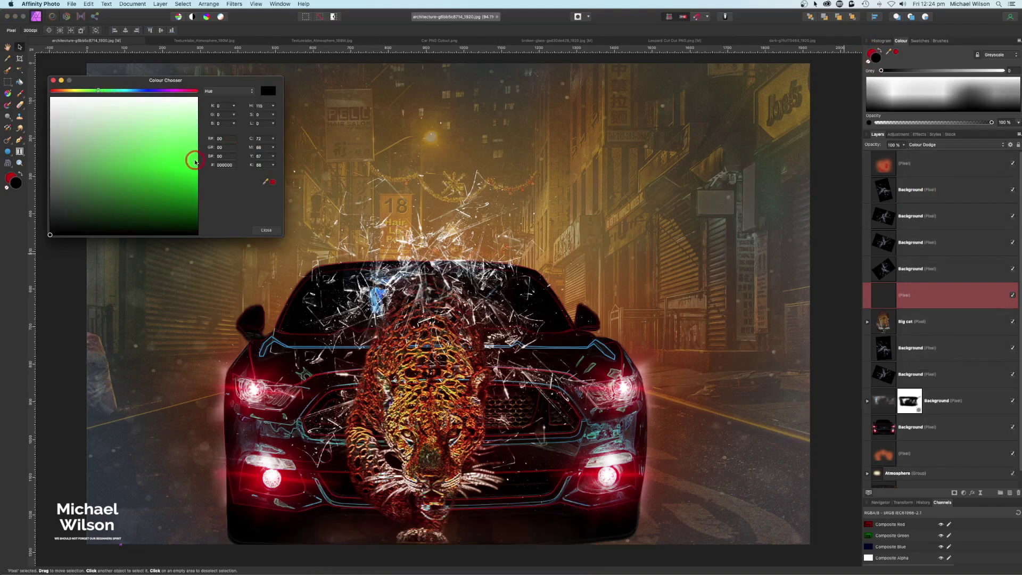
pyautogui.click(54, 80)
pyautogui.click(20, 93)
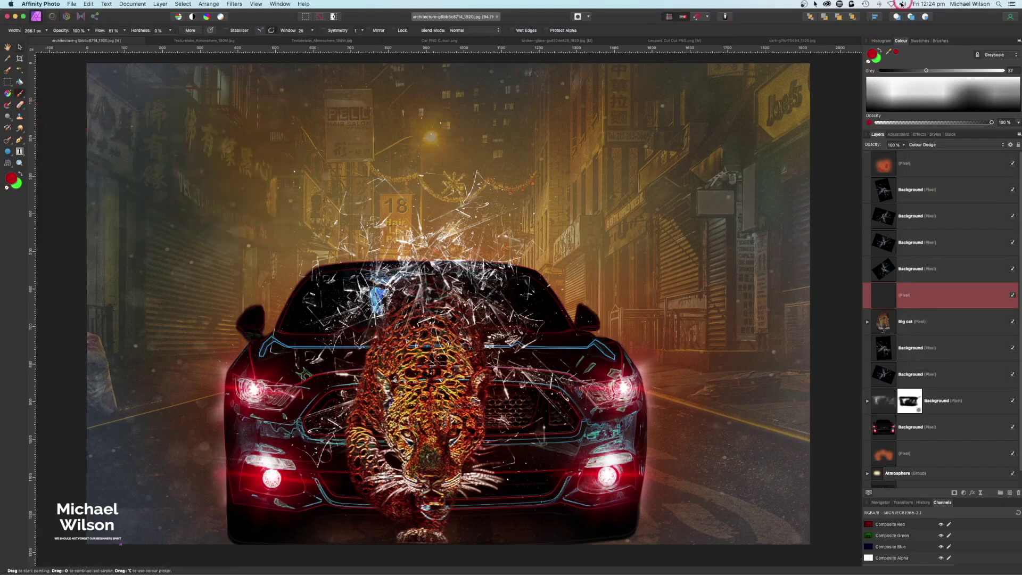
pyautogui.click(885, 51)
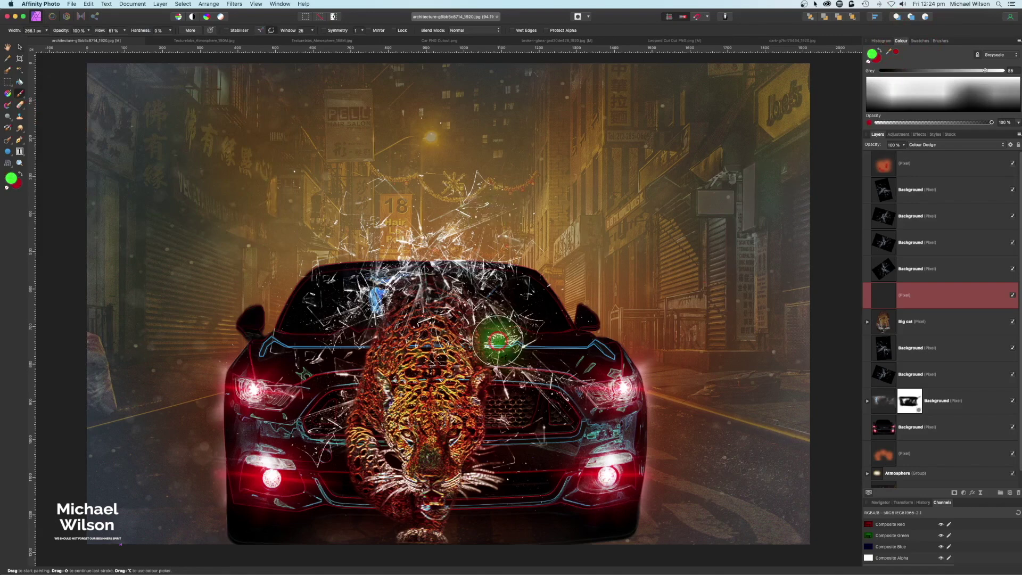
# Shrink the brush to about 28 px and paint both of the leopard's eyes green.
pyautogui.press('[')
pyautogui.press('[')
pyautogui.press('[')
pyautogui.press('[')
pyautogui.press('[')
pyautogui.press('[')
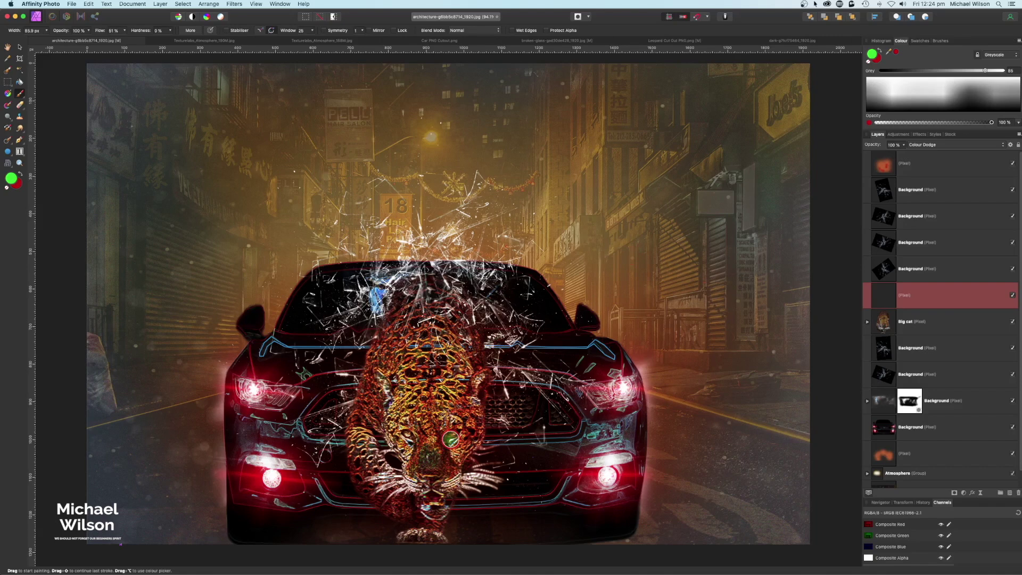
pyautogui.scroll(5, 450, 438)
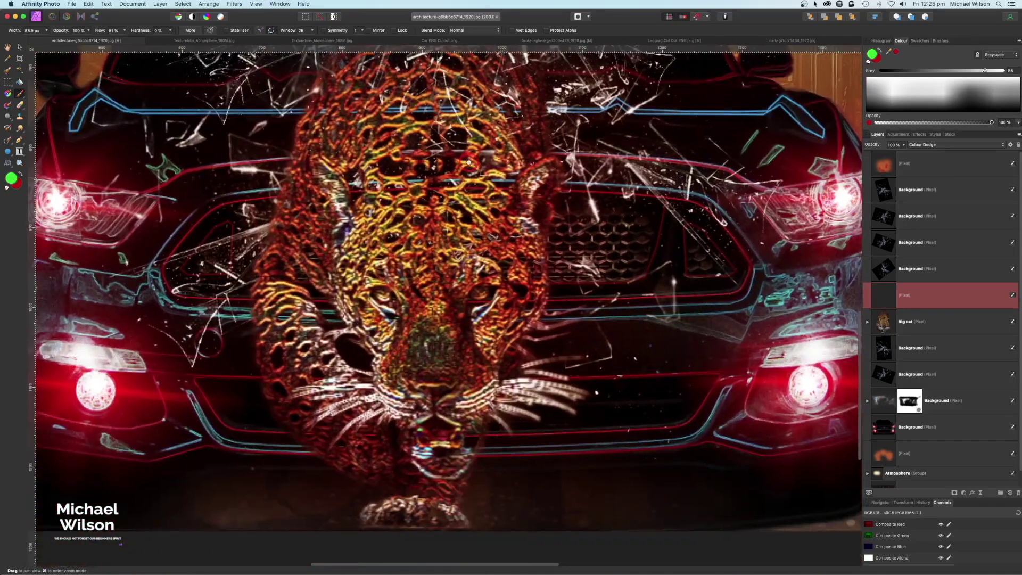
pyautogui.press('[')
pyautogui.press('[')
pyautogui.press('[')
pyautogui.press('[')
pyautogui.press('[')
pyautogui.moveTo(478, 294); pyautogui.dragTo(479, 293)
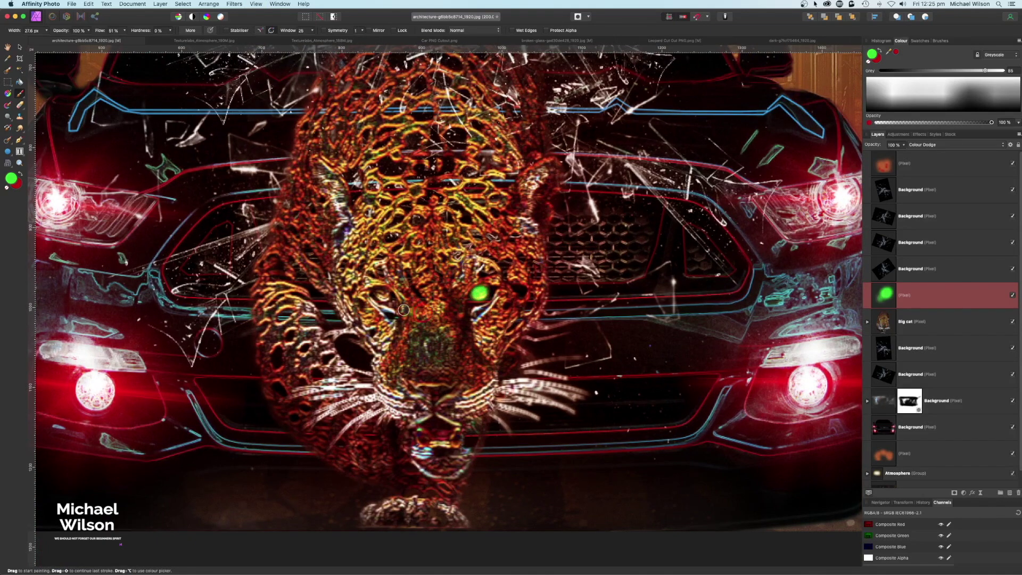
pyautogui.moveTo(384, 294); pyautogui.dragTo(382, 294)
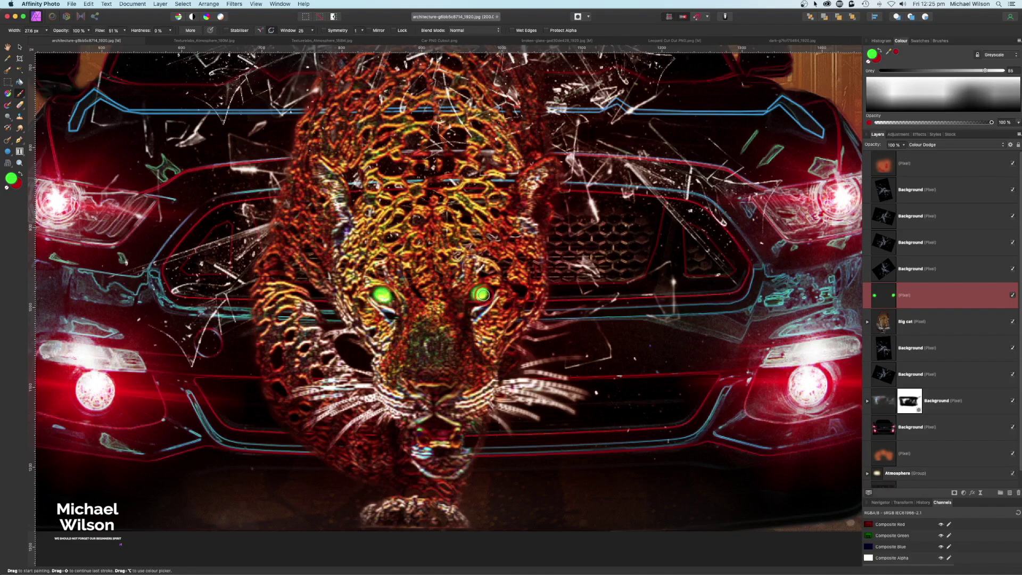
pyautogui.moveTo(374, 293); pyautogui.dragTo(389, 301)
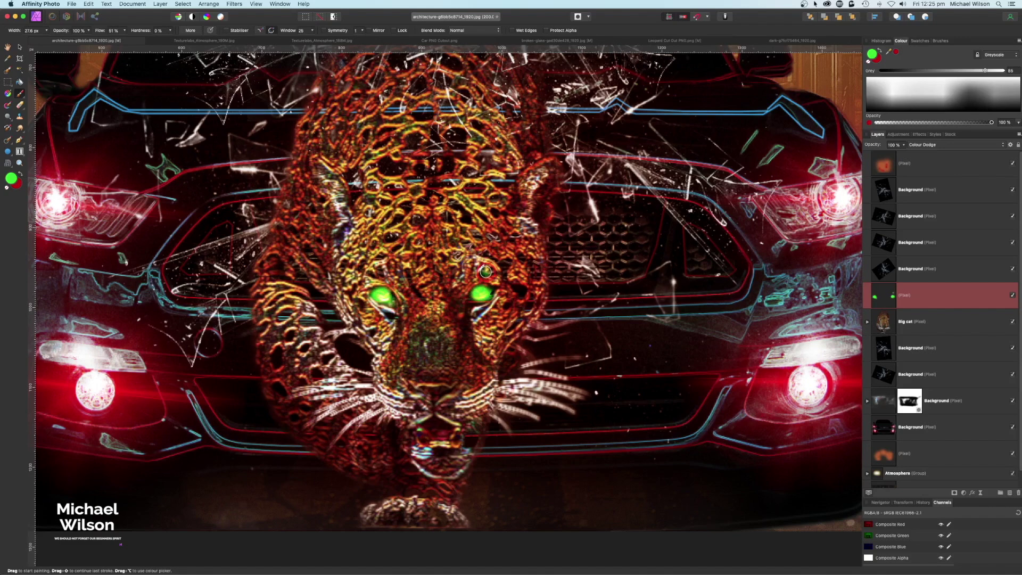
# Switch to black and dab small pupils into the green eyes with a 6.4 px brush at 100% flow, undoing the last stray stroke.
pyautogui.press('super+0')
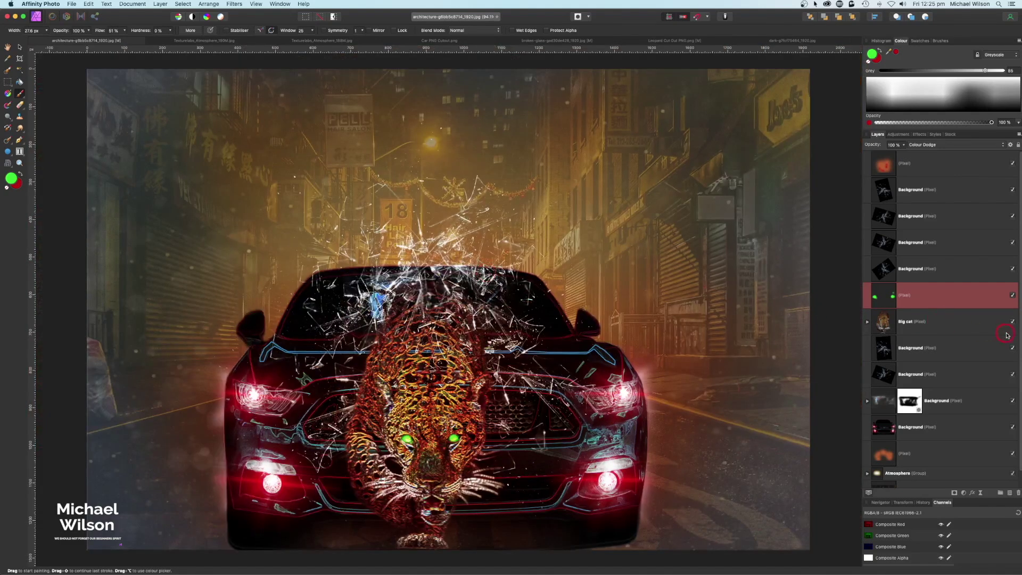
pyautogui.press('d')
pyautogui.moveTo(101, 33); pyautogui.dragTo(172, 32)
pyautogui.moveTo(452, 436); pyautogui.dragTo(408, 439)
pyautogui.press('super+z')
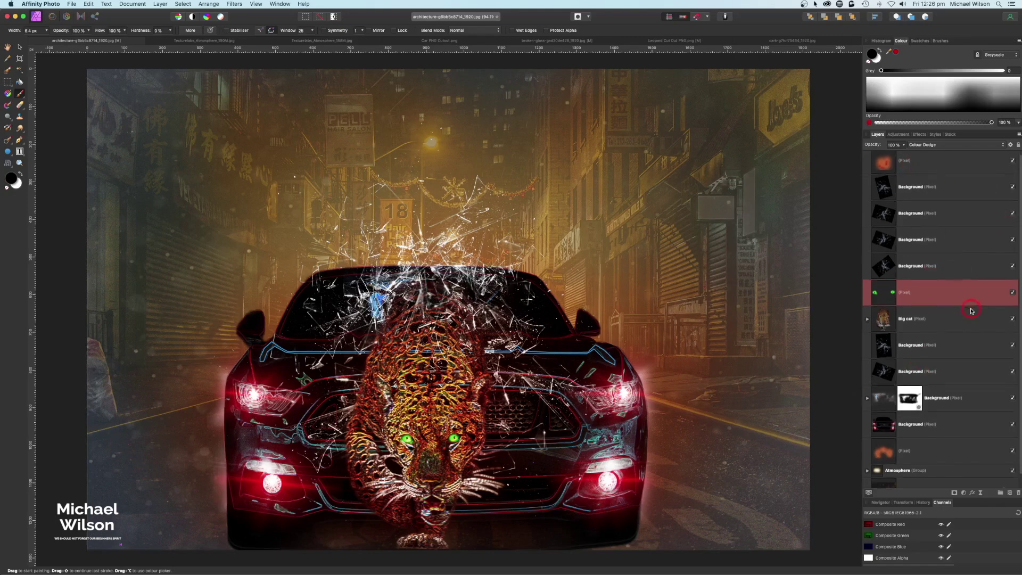
# Add a live Depth of Field filter at the very top of the layer stack.
pyautogui.scroll(1, 972, 311)
pyautogui.click(921, 172)
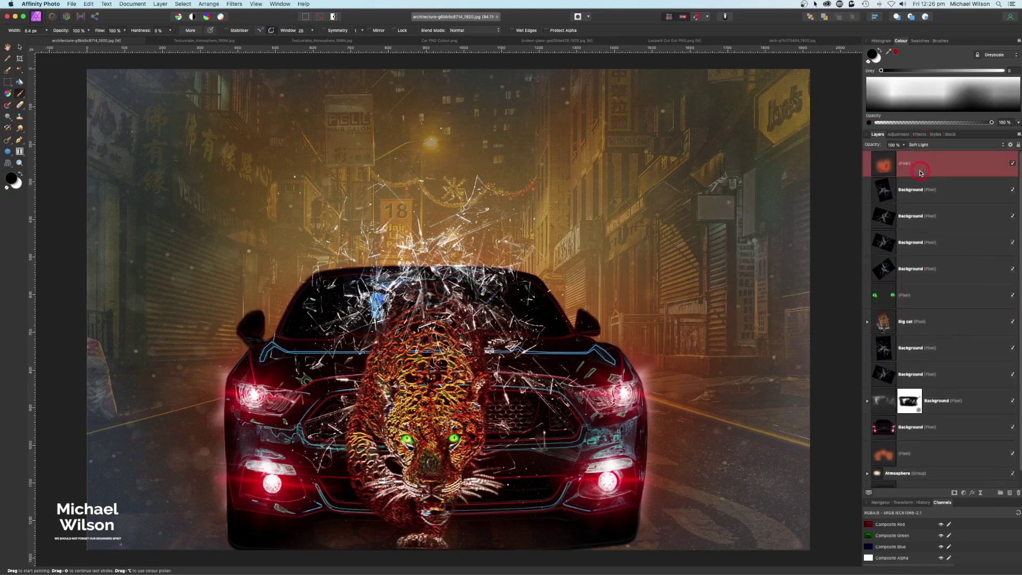
pyautogui.click(982, 493)
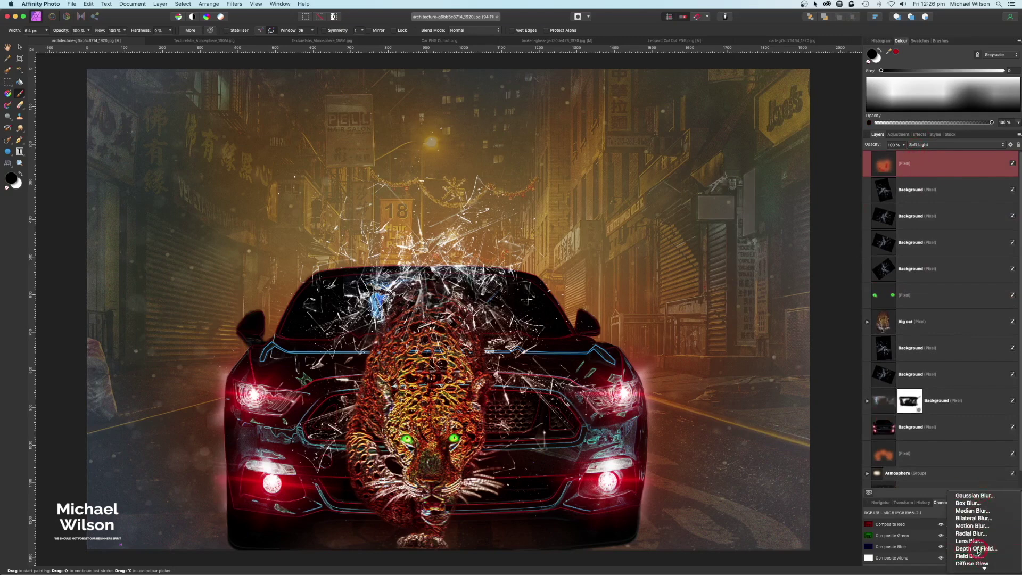
pyautogui.click(931, 200)
pyautogui.click(894, 155)
pyautogui.moveTo(928, 194); pyautogui.dragTo(886, 159)
pyautogui.click(843, 438)
pyautogui.moveTo(839, 461); pyautogui.dragTo(816, 189)
# Enable Preserve Alpha, raise the elliptical blur's radius slightly and centre the focus area on the leopard.
pyautogui.click(706, 198)
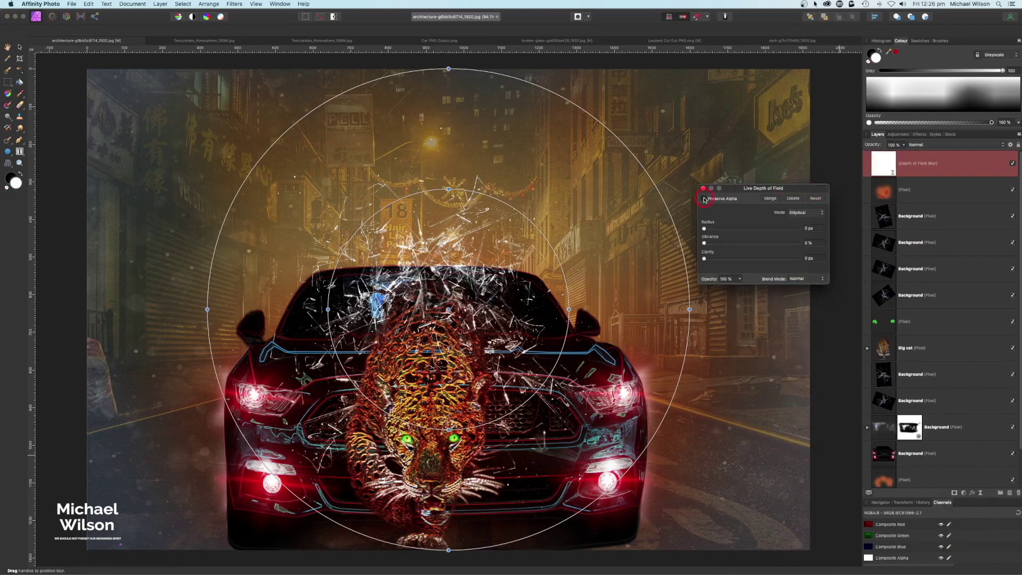
pyautogui.moveTo(704, 228); pyautogui.dragTo(733, 234)
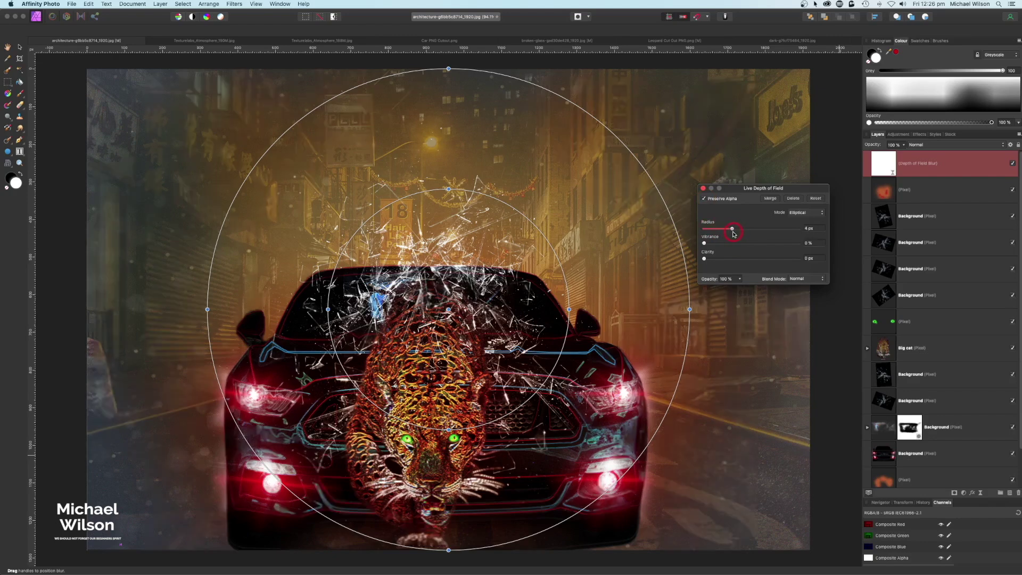
pyautogui.moveTo(449, 309); pyautogui.dragTo(434, 413)
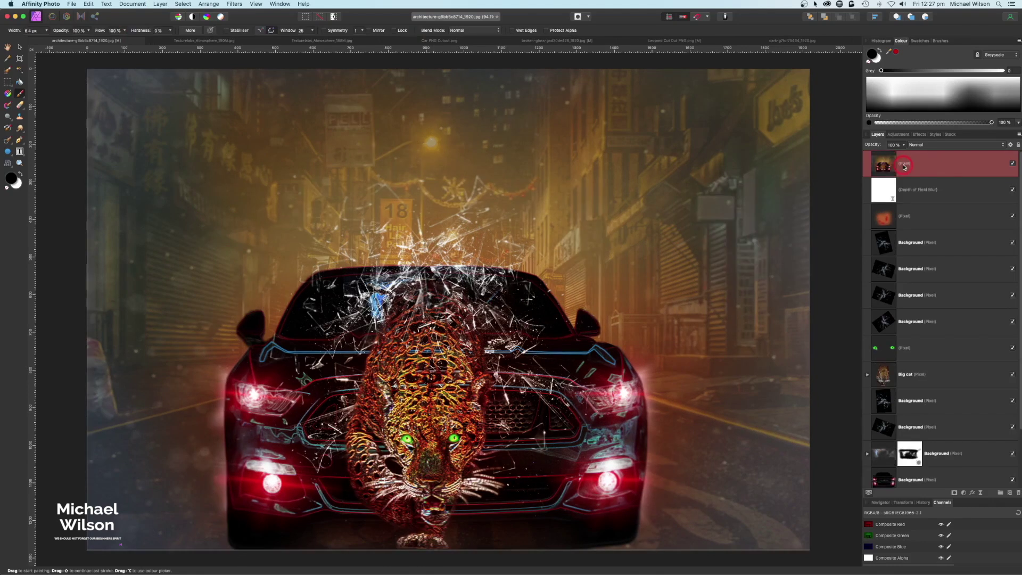
# Crop both sides of the image in towards the car, to 1342 x 1280 px.
pyautogui.click(20, 60)
pyautogui.moveTo(86, 309); pyautogui.dragTo(183, 314)
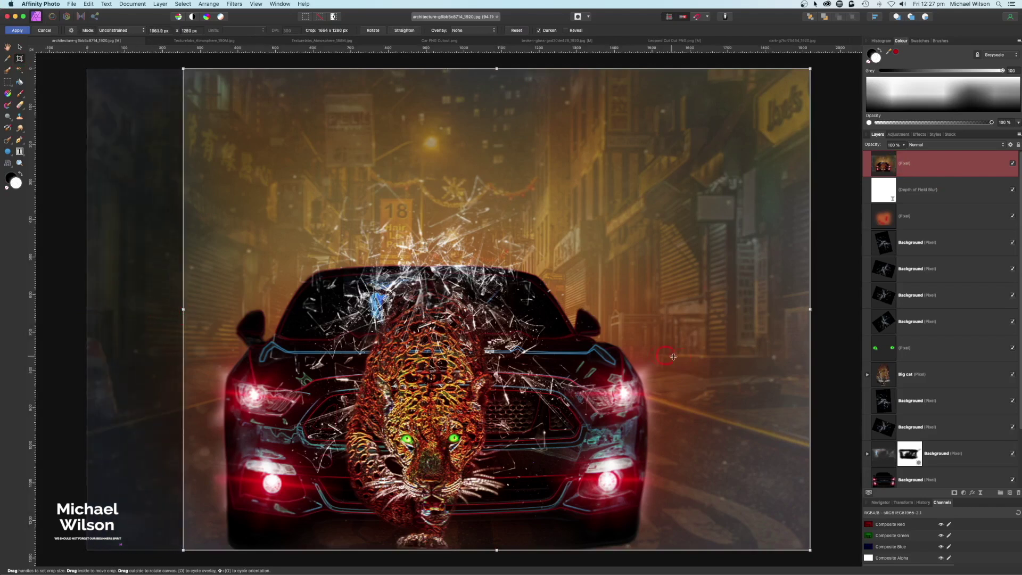
pyautogui.moveTo(809, 309); pyautogui.dragTo(687, 314)
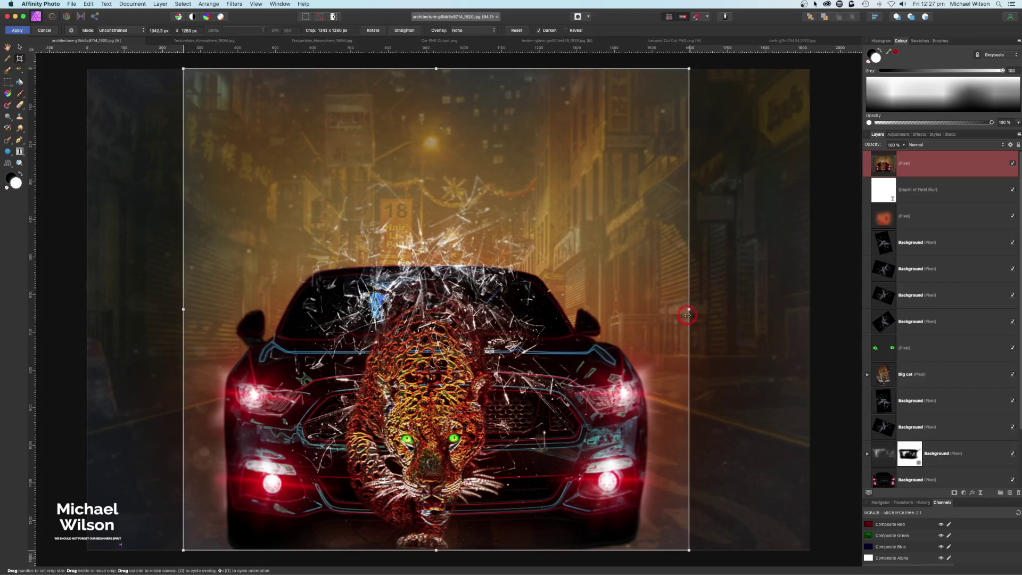
pyautogui.click(16, 31)
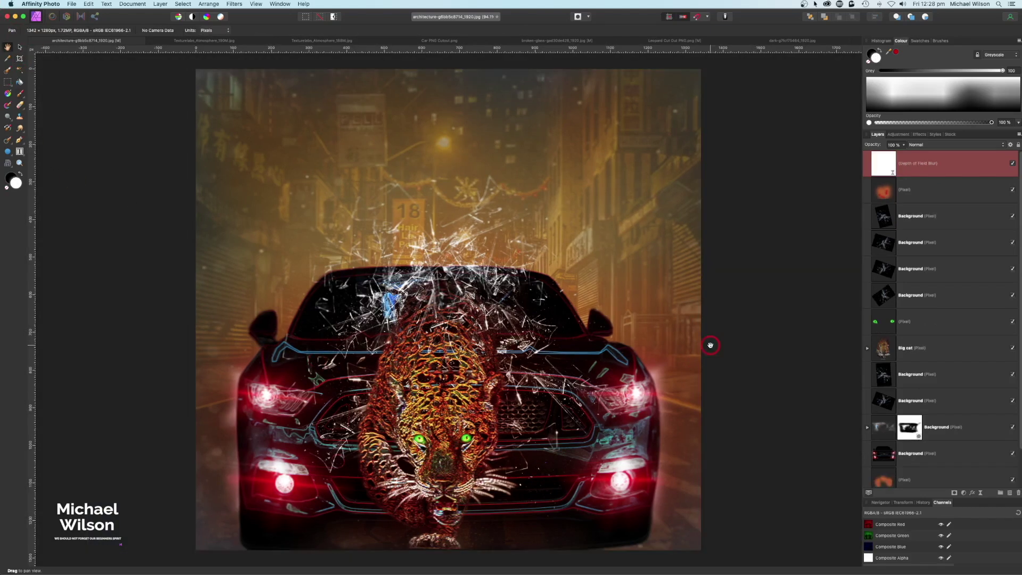
# Darken the street by lowering the Exposure adjustment nested in the bottom Background layer to about -9.
pyautogui.scroll(-3, 911, 353)
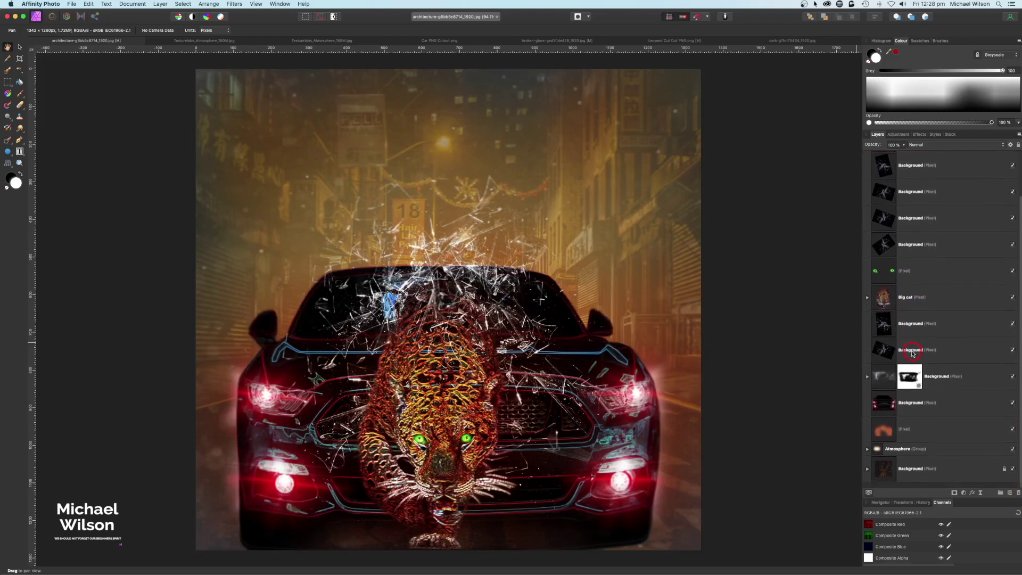
pyautogui.click(868, 475)
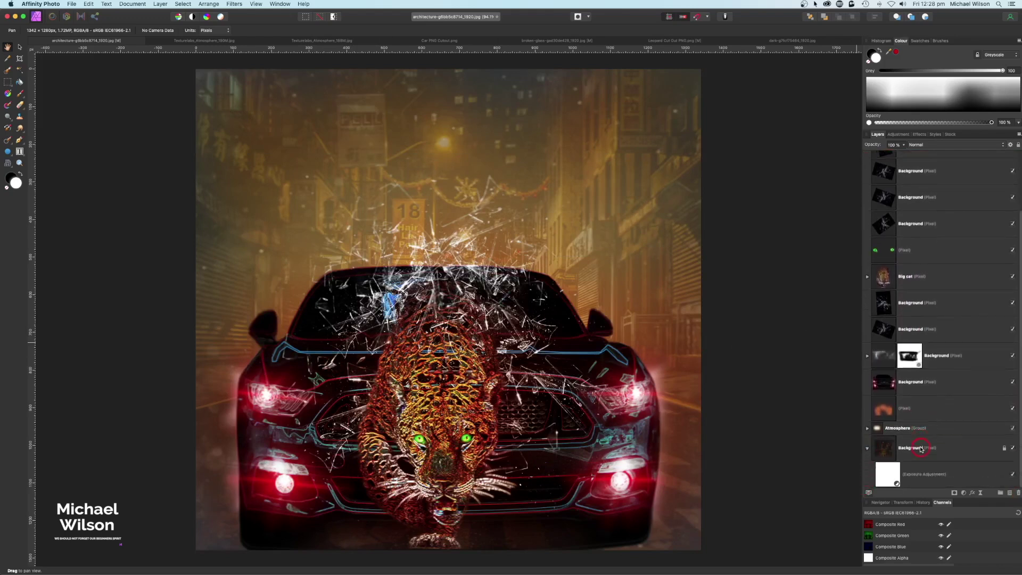
pyautogui.doubleClick(887, 474)
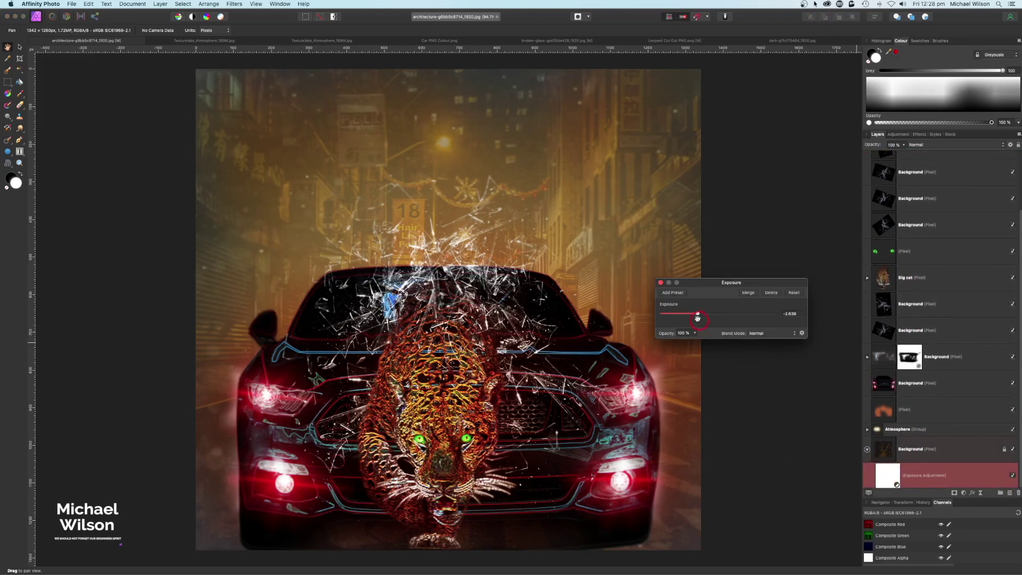
pyautogui.moveTo(690, 316); pyautogui.dragTo(677, 317)
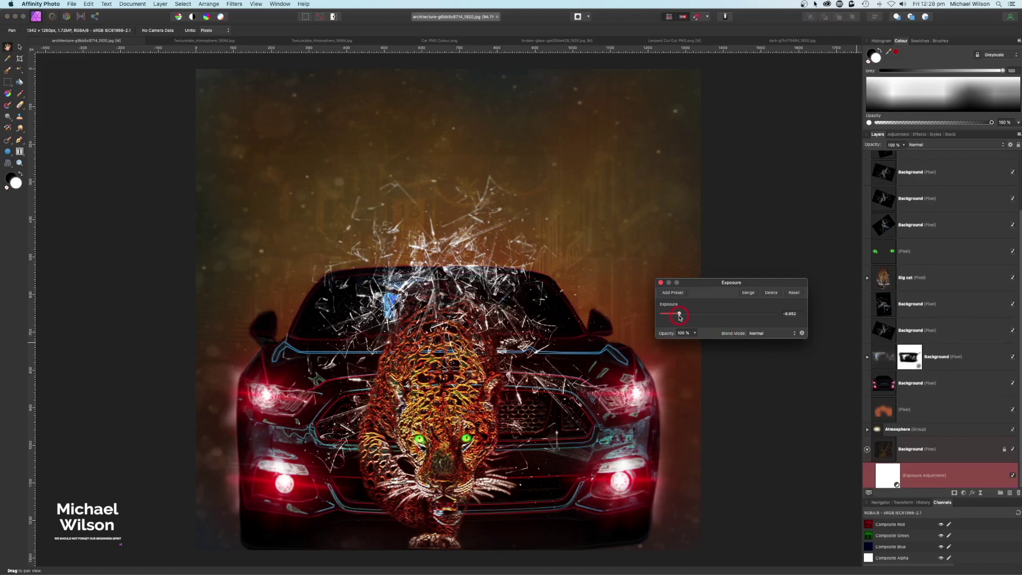
pyautogui.moveTo(678, 318); pyautogui.dragTo(686, 289)
pyautogui.click(660, 284)
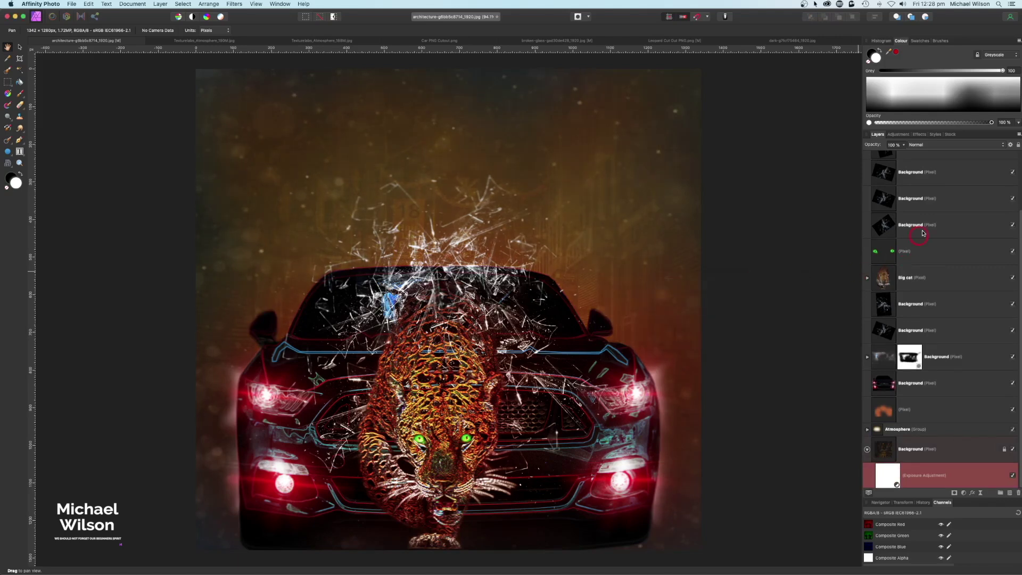
# Select the topmost Depth of Field Blur layer and merge all visible layers into a new pixel layer above it.
pyautogui.scroll(3, 923, 229)
pyautogui.click(922, 169)
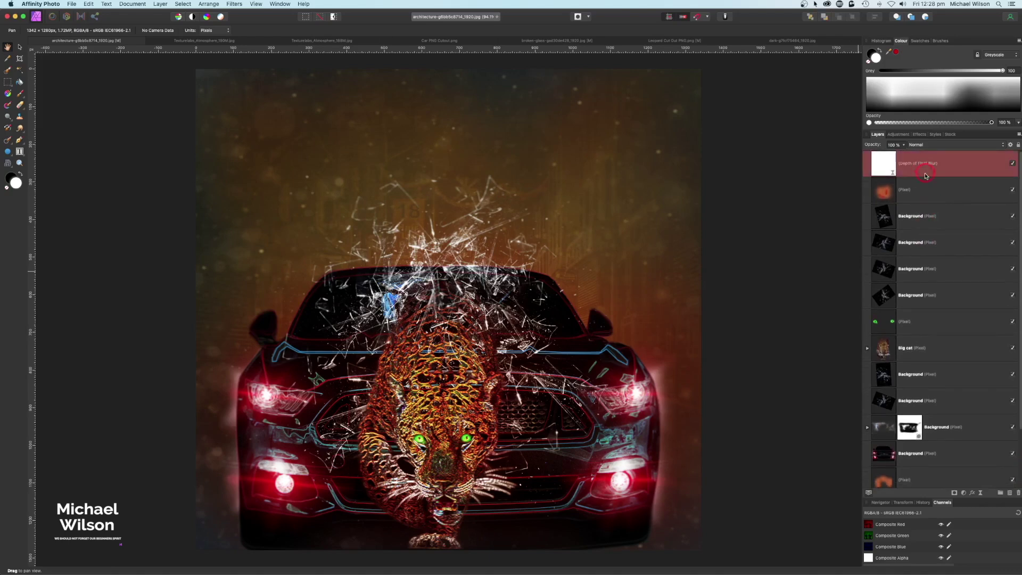
pyautogui.click(160, 4)
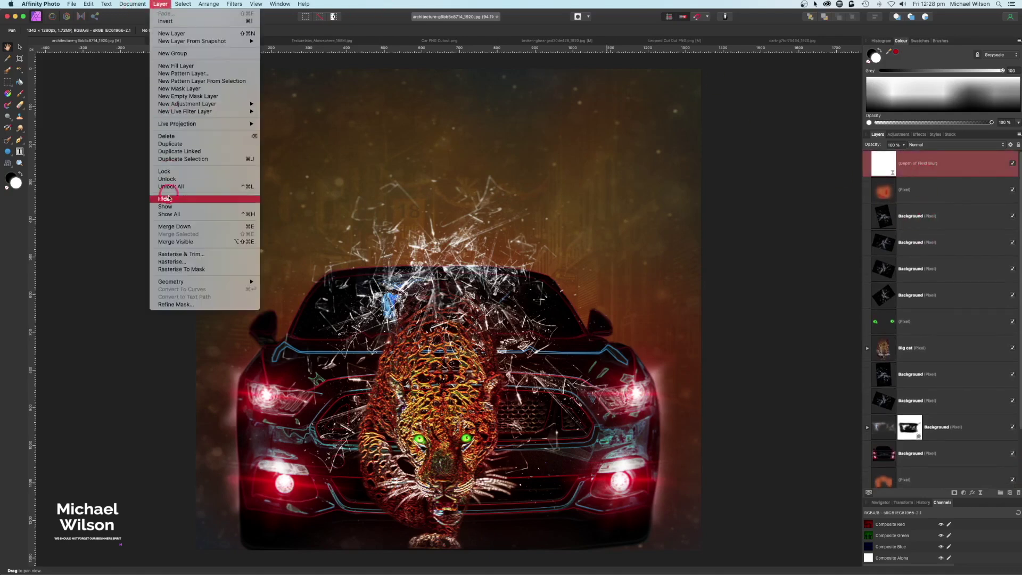
pyautogui.click(786, 267)
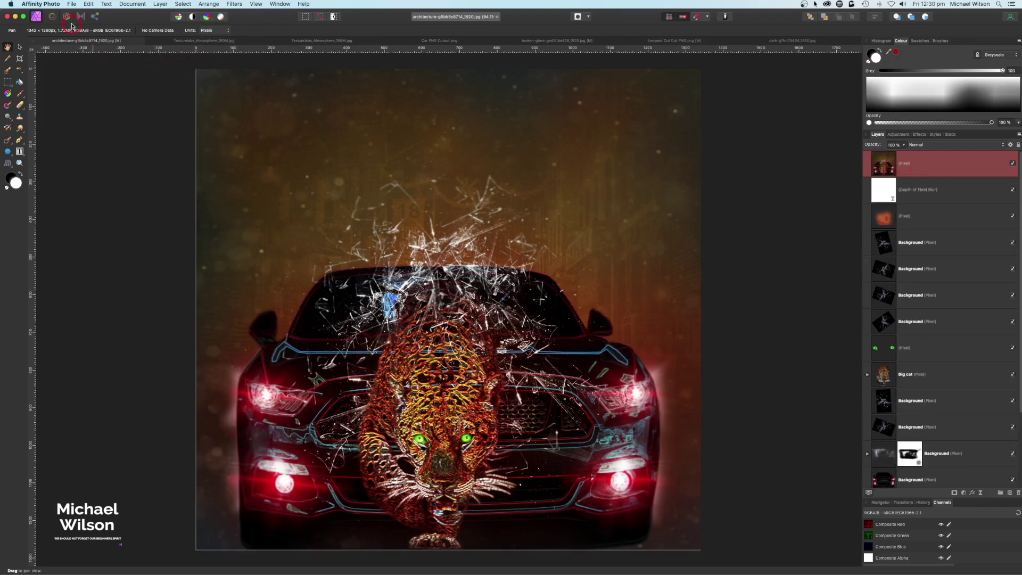
# Start tone mapping the merged layer and use the Detailed preset from the default set.
pyautogui.click(81, 17)
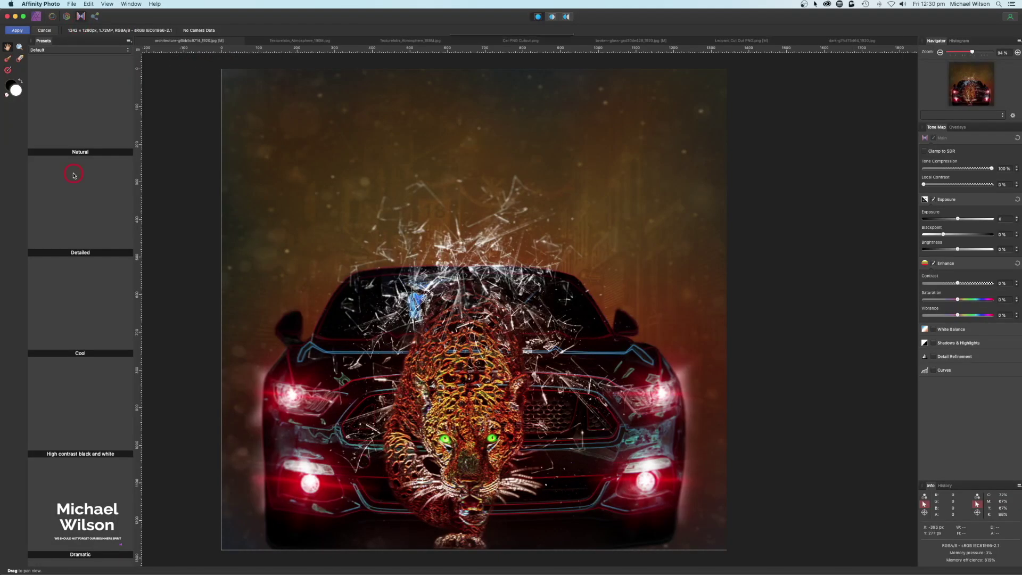
pyautogui.click(75, 175)
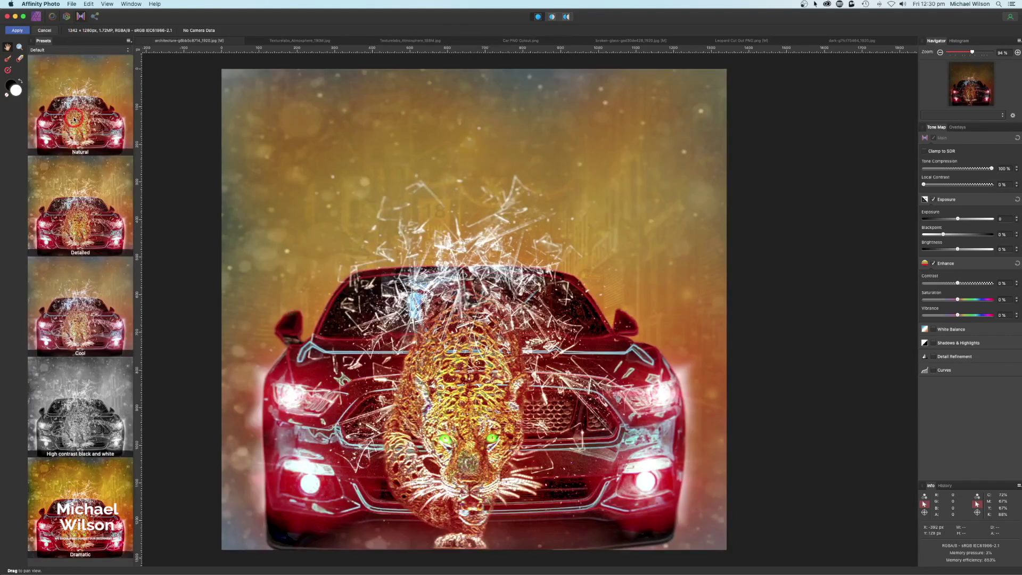
pyautogui.click(71, 190)
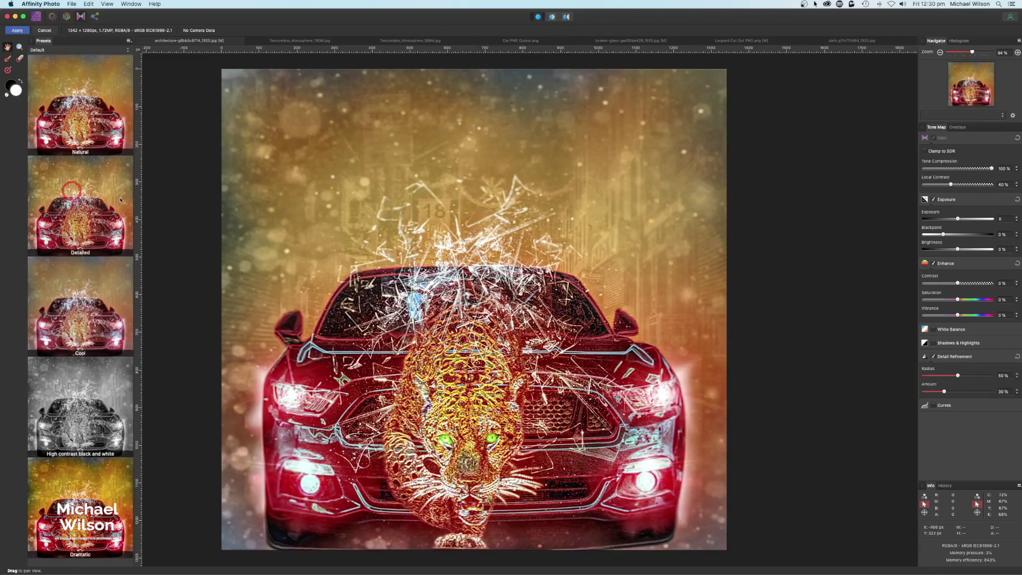
# Lower the tone compression to 14%, the exposure to about -1.94 and the saturation to -26%.
pyautogui.click(990, 169)
pyautogui.moveTo(991, 170); pyautogui.dragTo(933, 170)
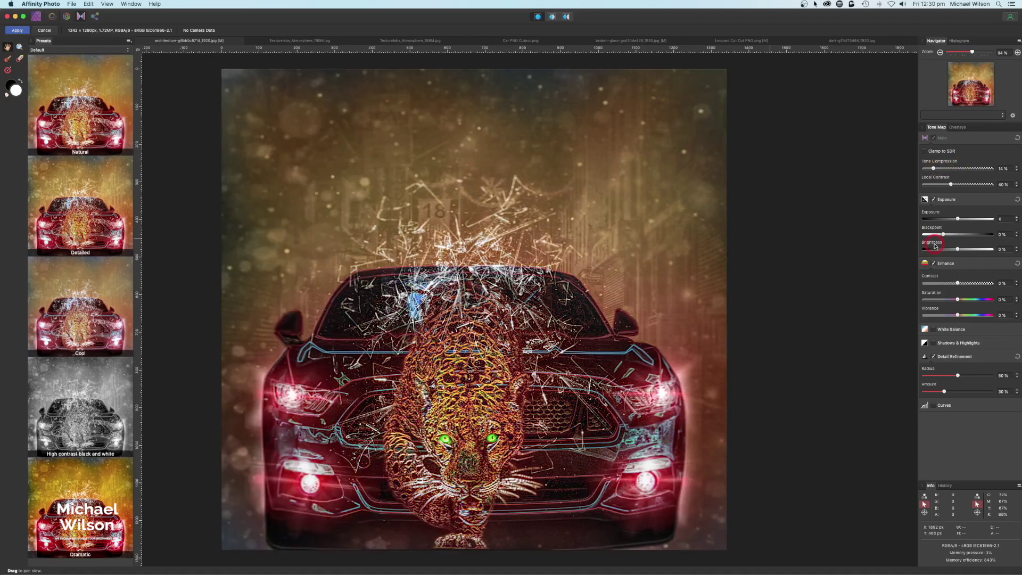
pyautogui.moveTo(954, 225); pyautogui.dragTo(937, 223)
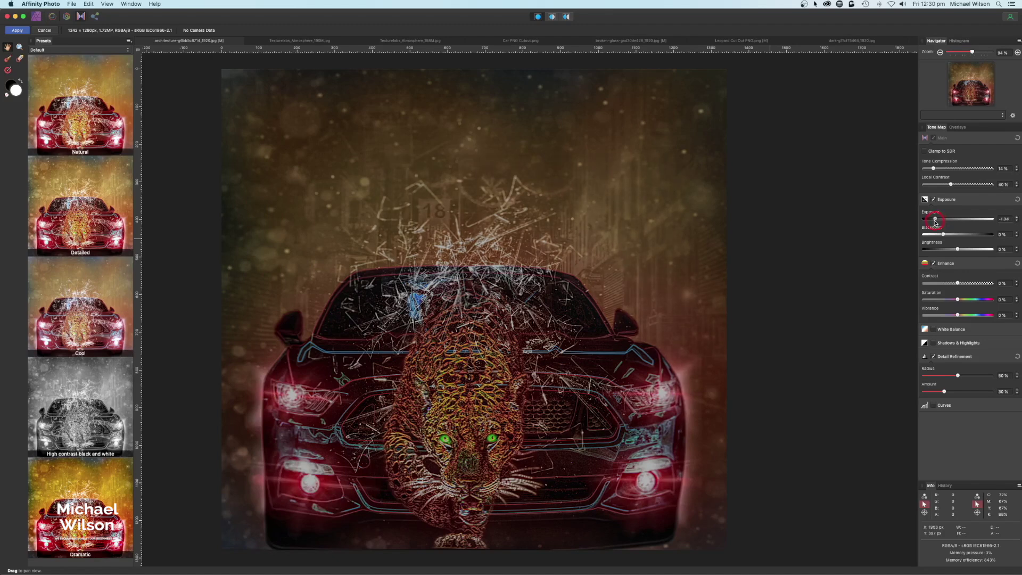
pyautogui.moveTo(958, 300); pyautogui.dragTo(950, 300)
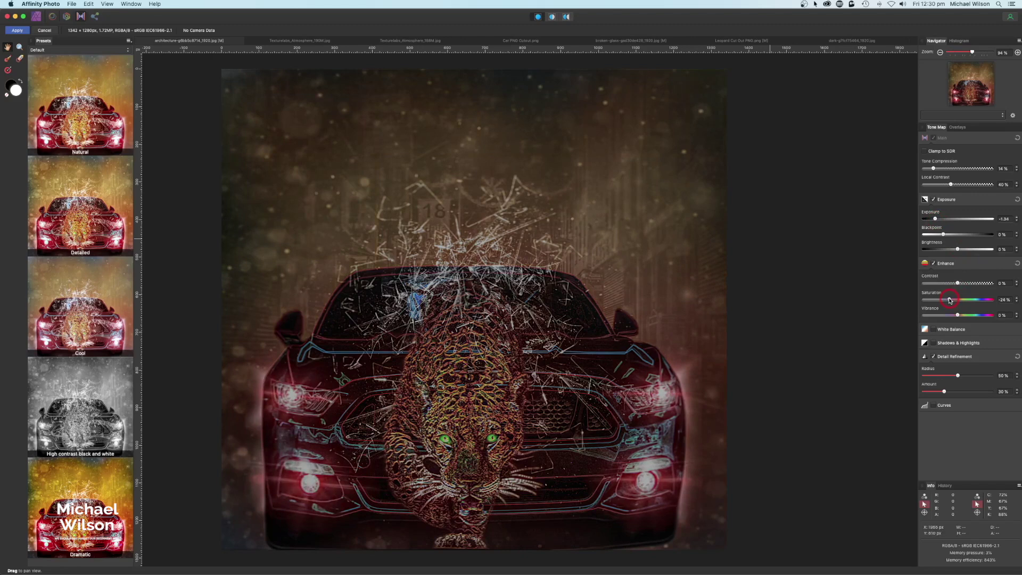
# Raise the detail refinement radius and amount to 53% each and apply the tone mapping.
pyautogui.click(954, 360)
pyautogui.moveTo(945, 392); pyautogui.dragTo(959, 392)
pyautogui.click(989, 218)
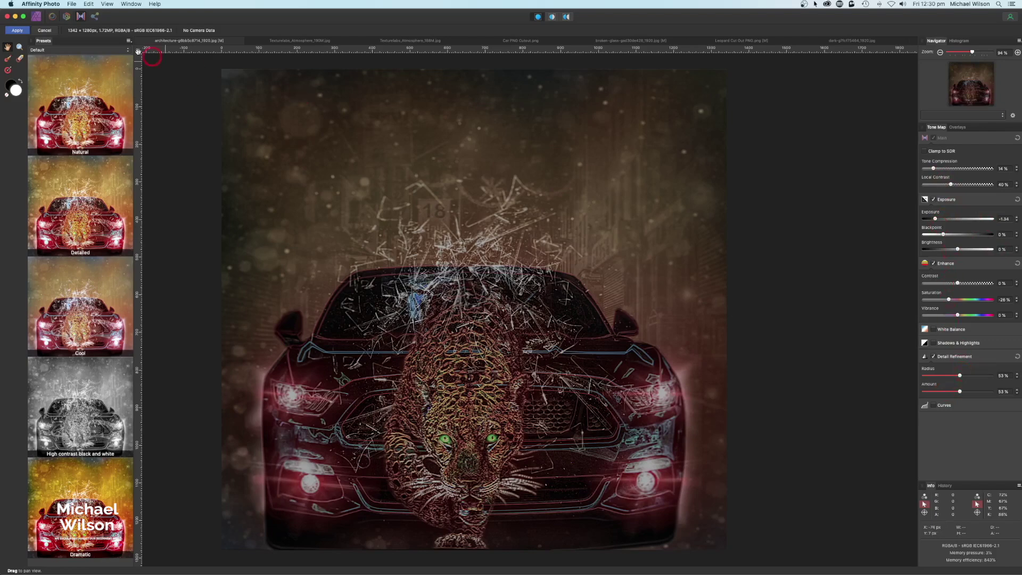
pyautogui.click(21, 31)
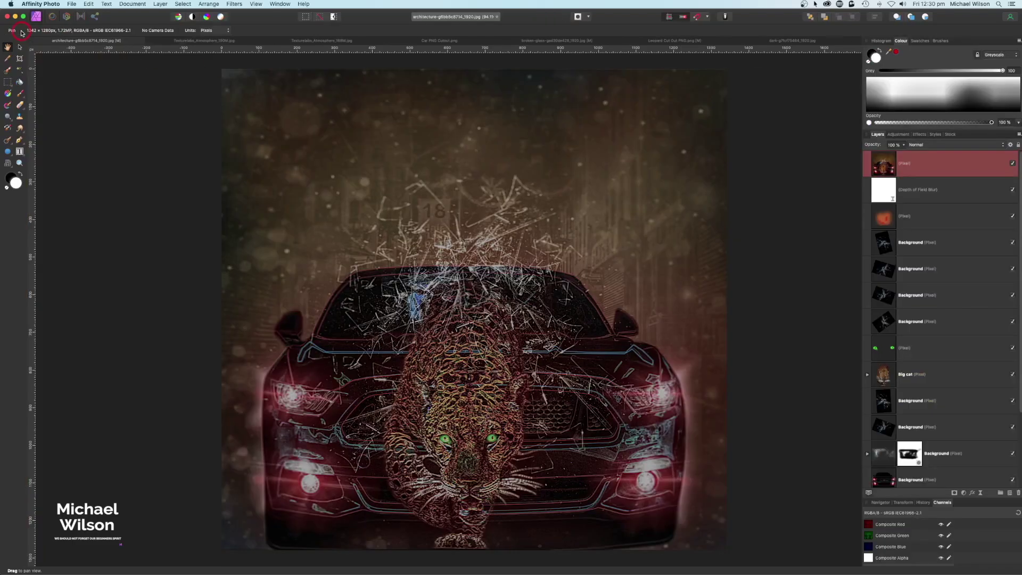